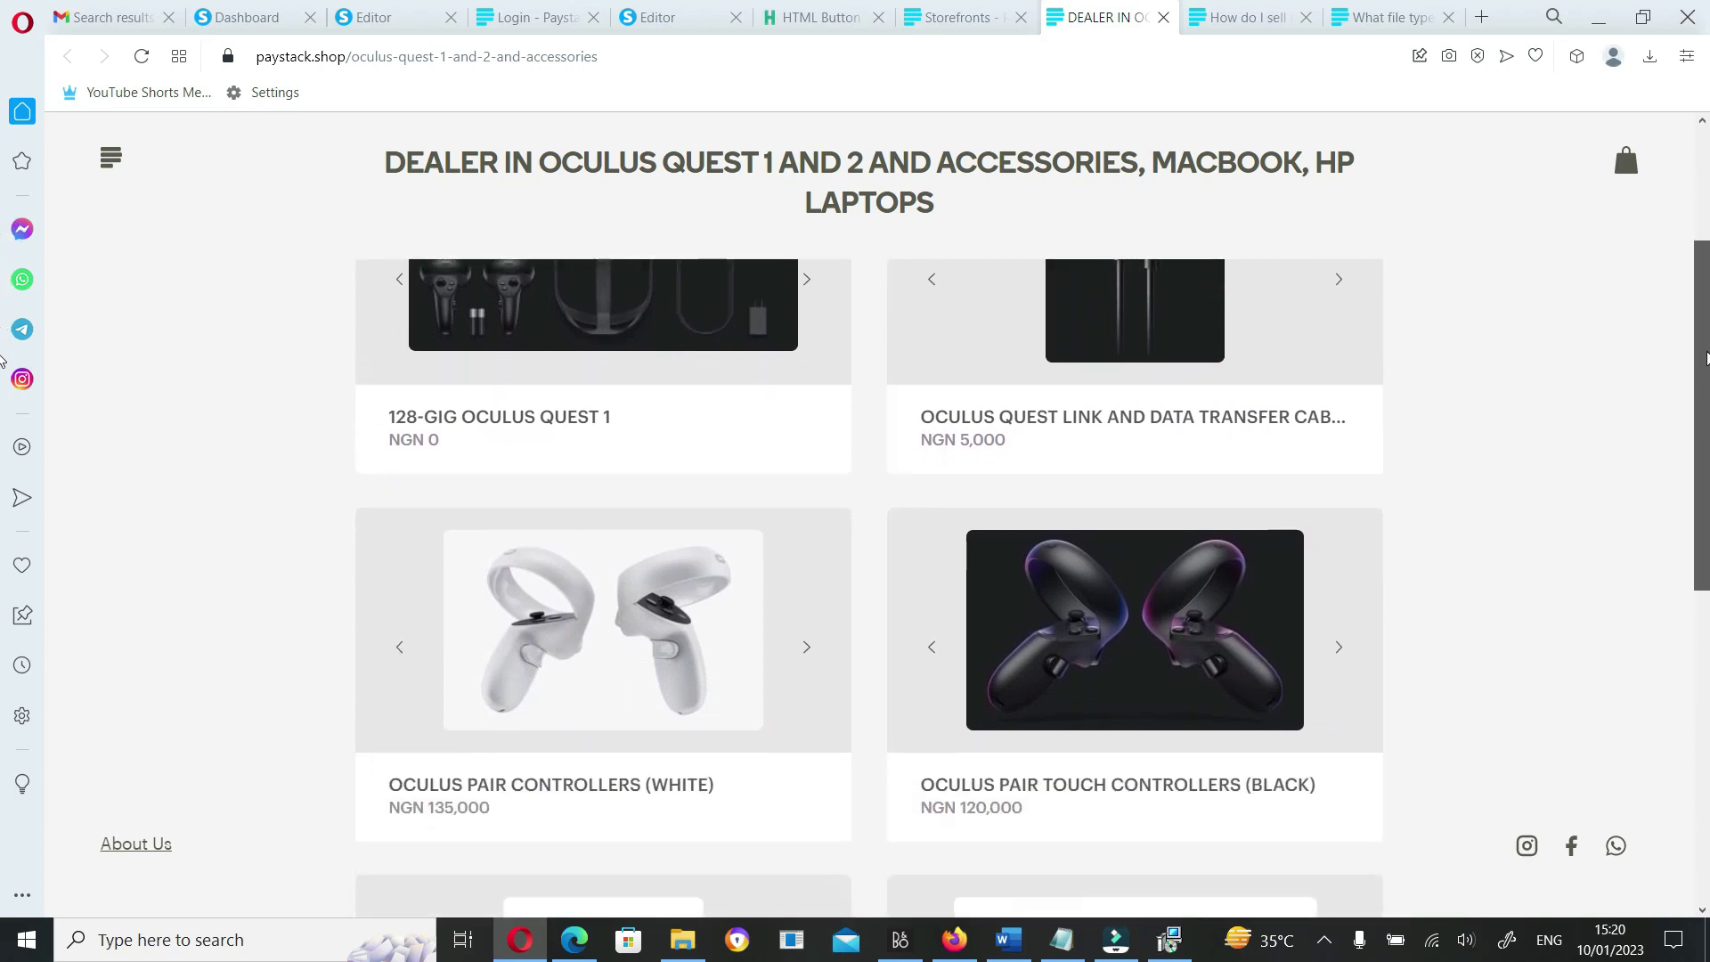
Open the 128-GIG OCULUS QUEST 1 product details from the storefront
left_click_drag(1705, 357, 1705, 535)
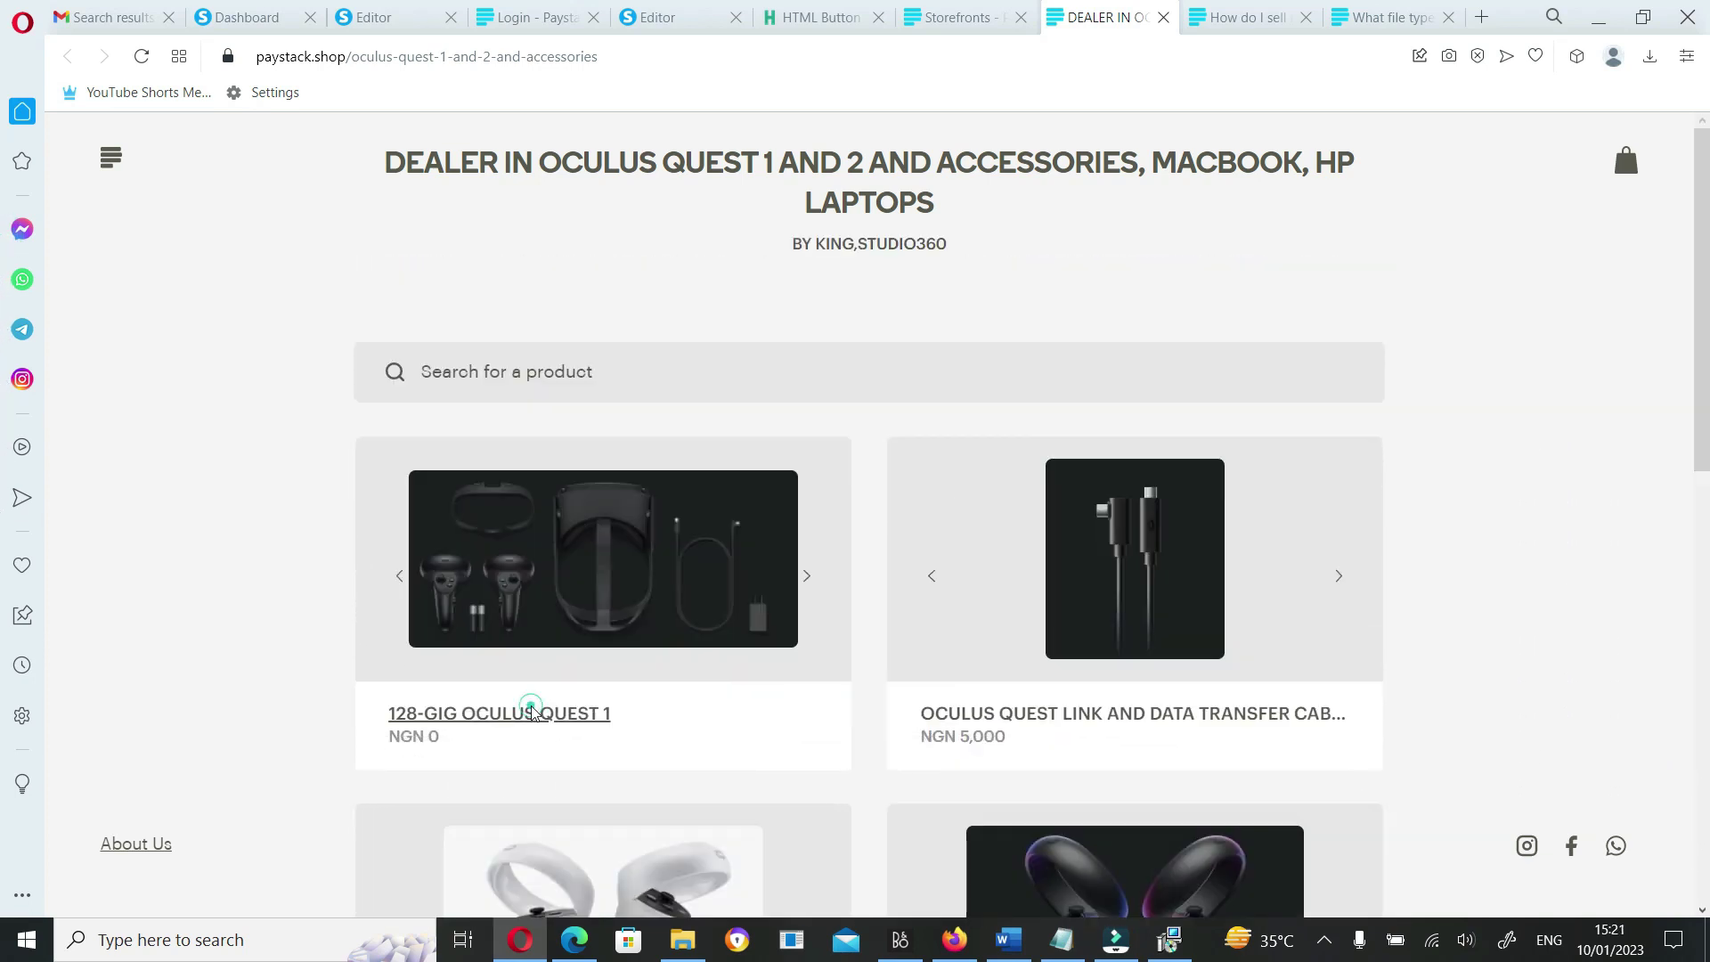
left_click(553, 710)
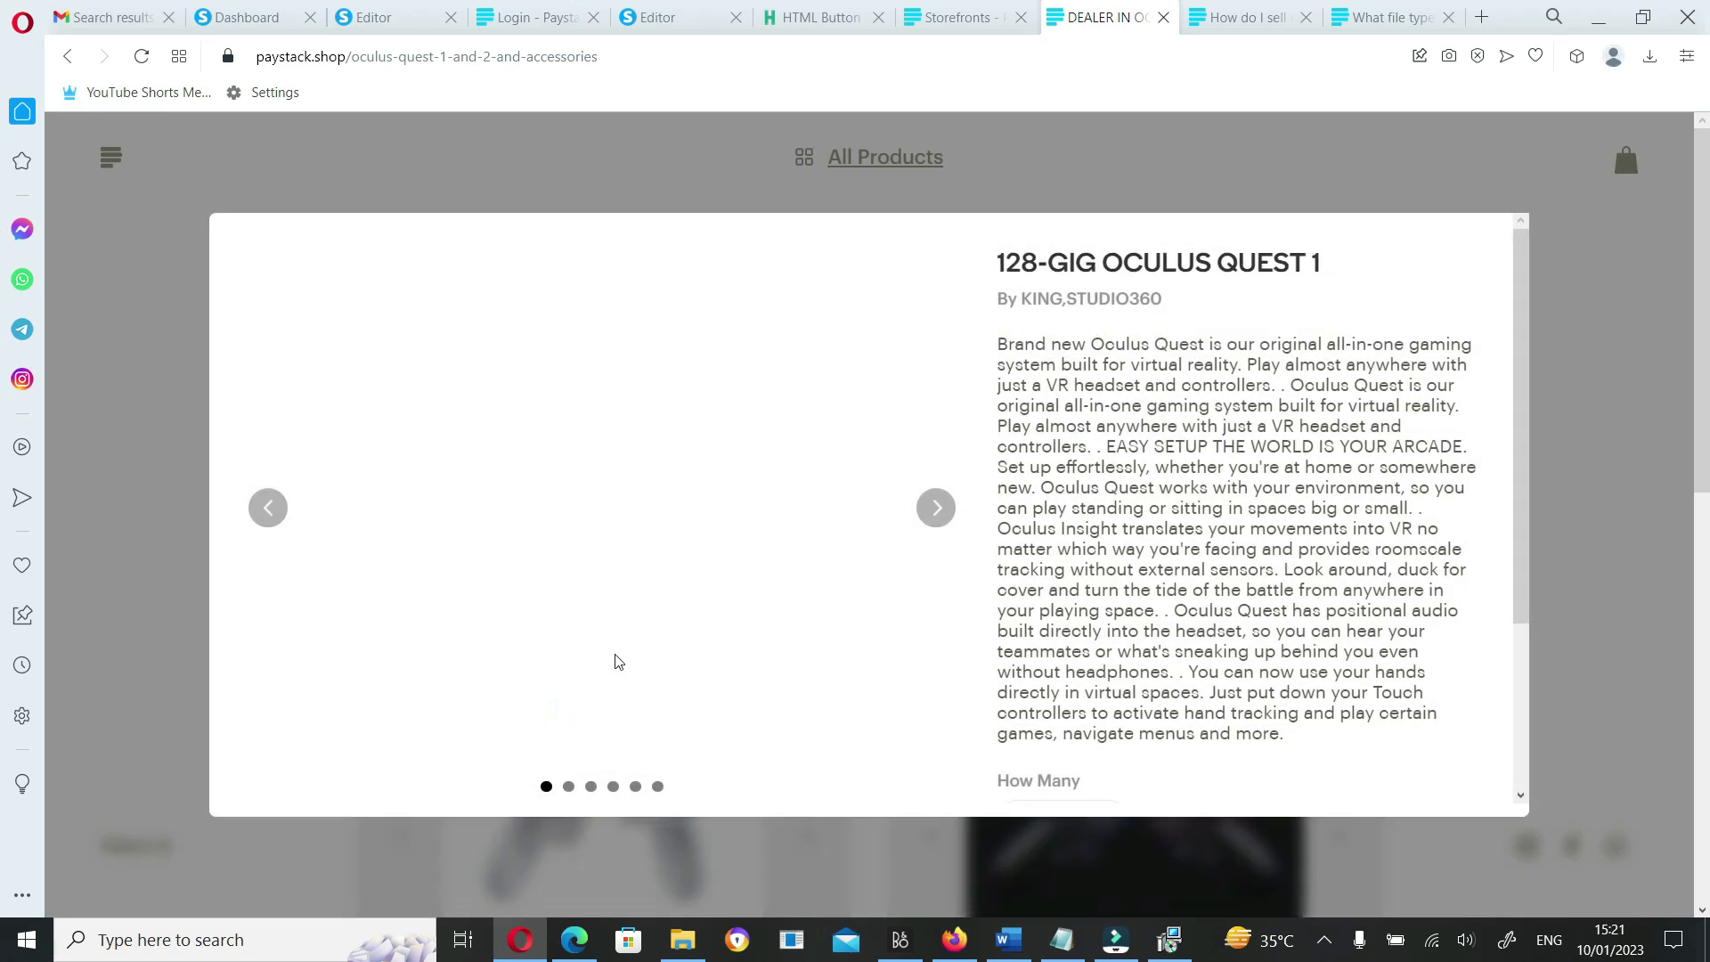
scroll(1060, 482, "down", 3)
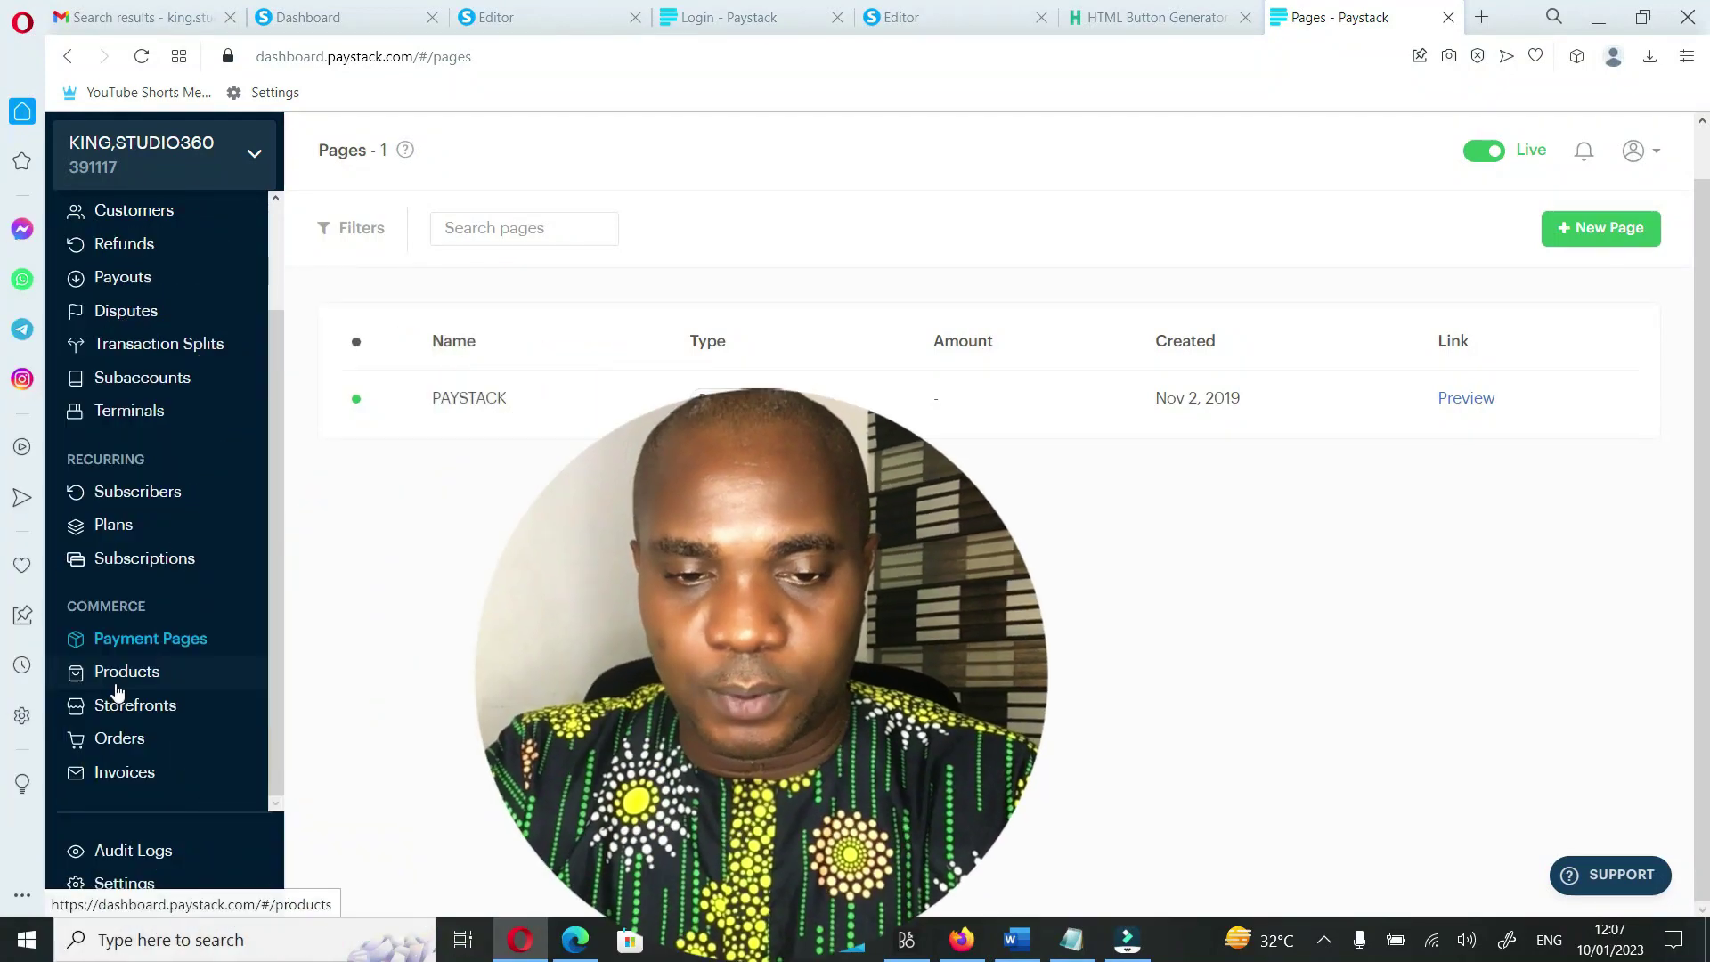
From Products, open the HOW TO CONNECT MULTIPLE PHONES WIRELESSLY ON LIVE SREAM product's orders
left_click(145, 682)
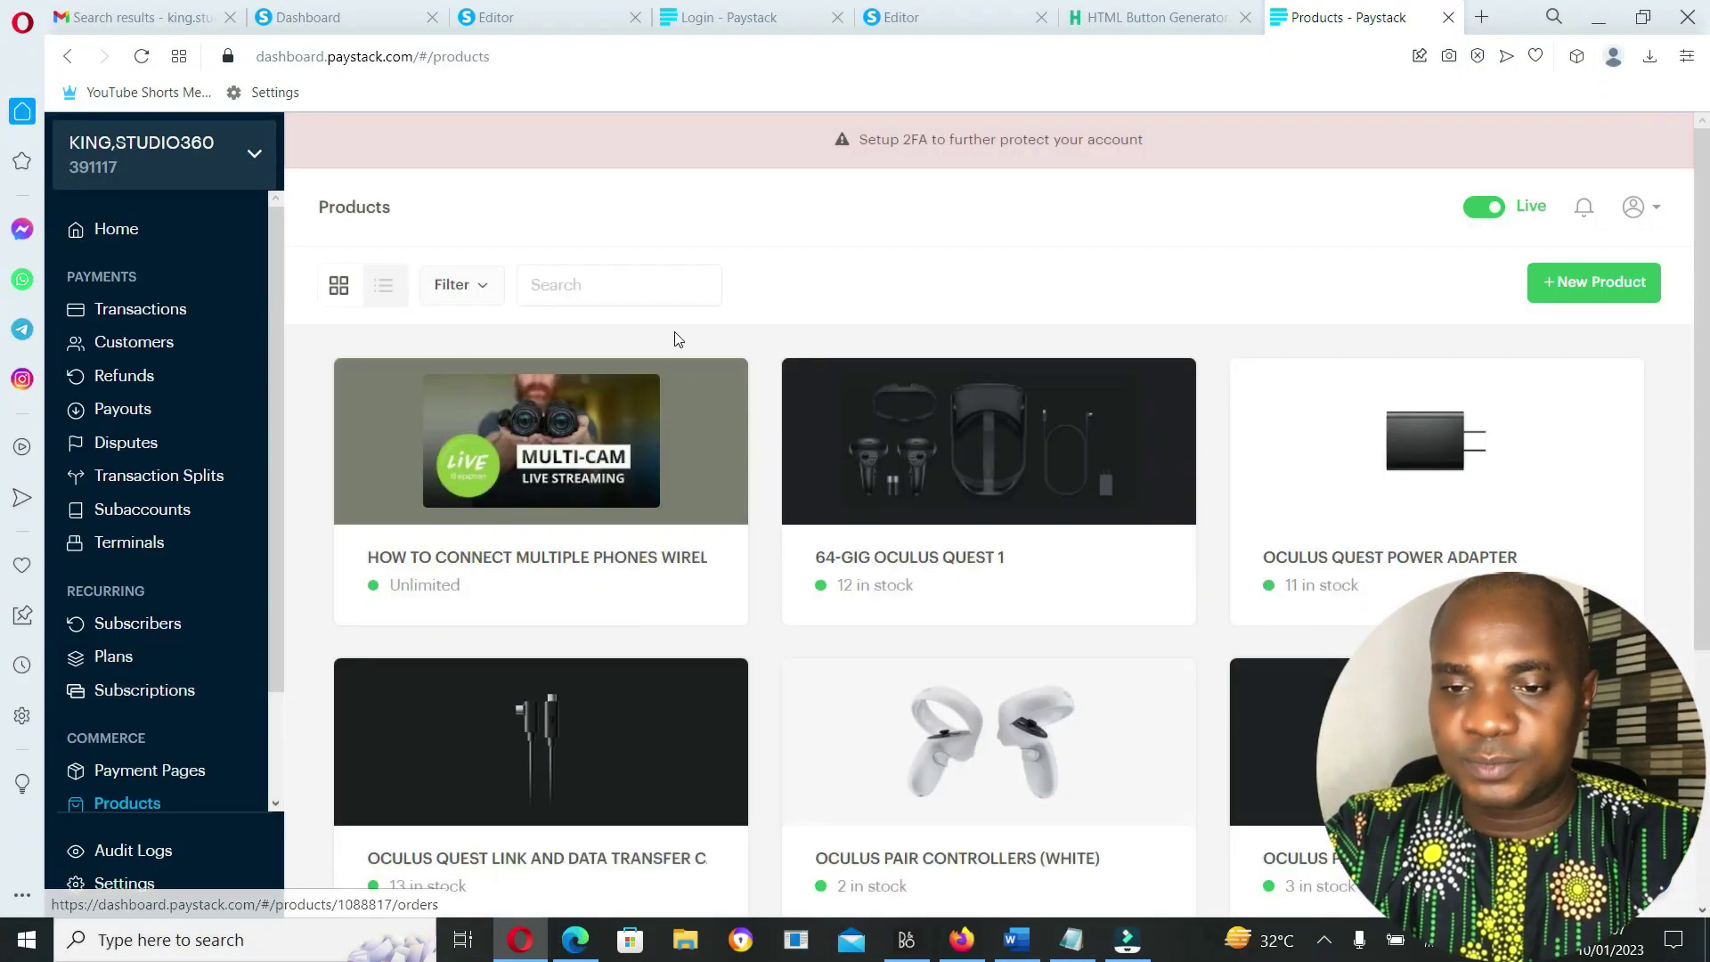
scroll(847, 401, "down", 4)
scroll(846, 401, "up", 4)
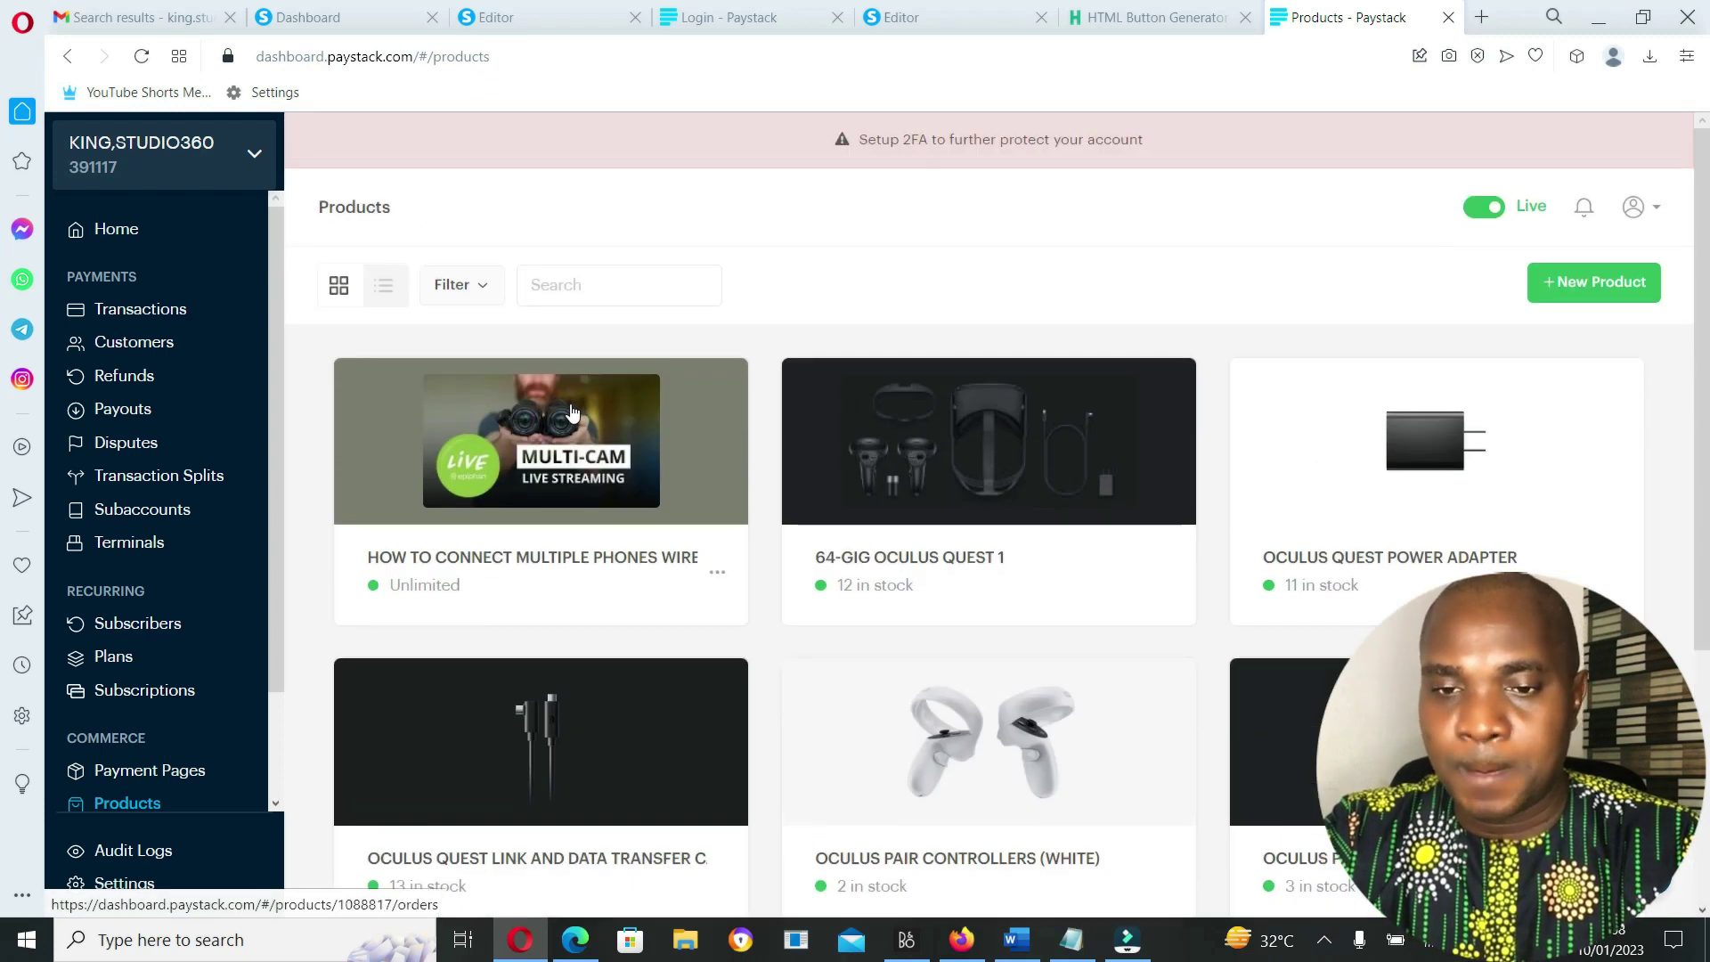
left_click(571, 411)
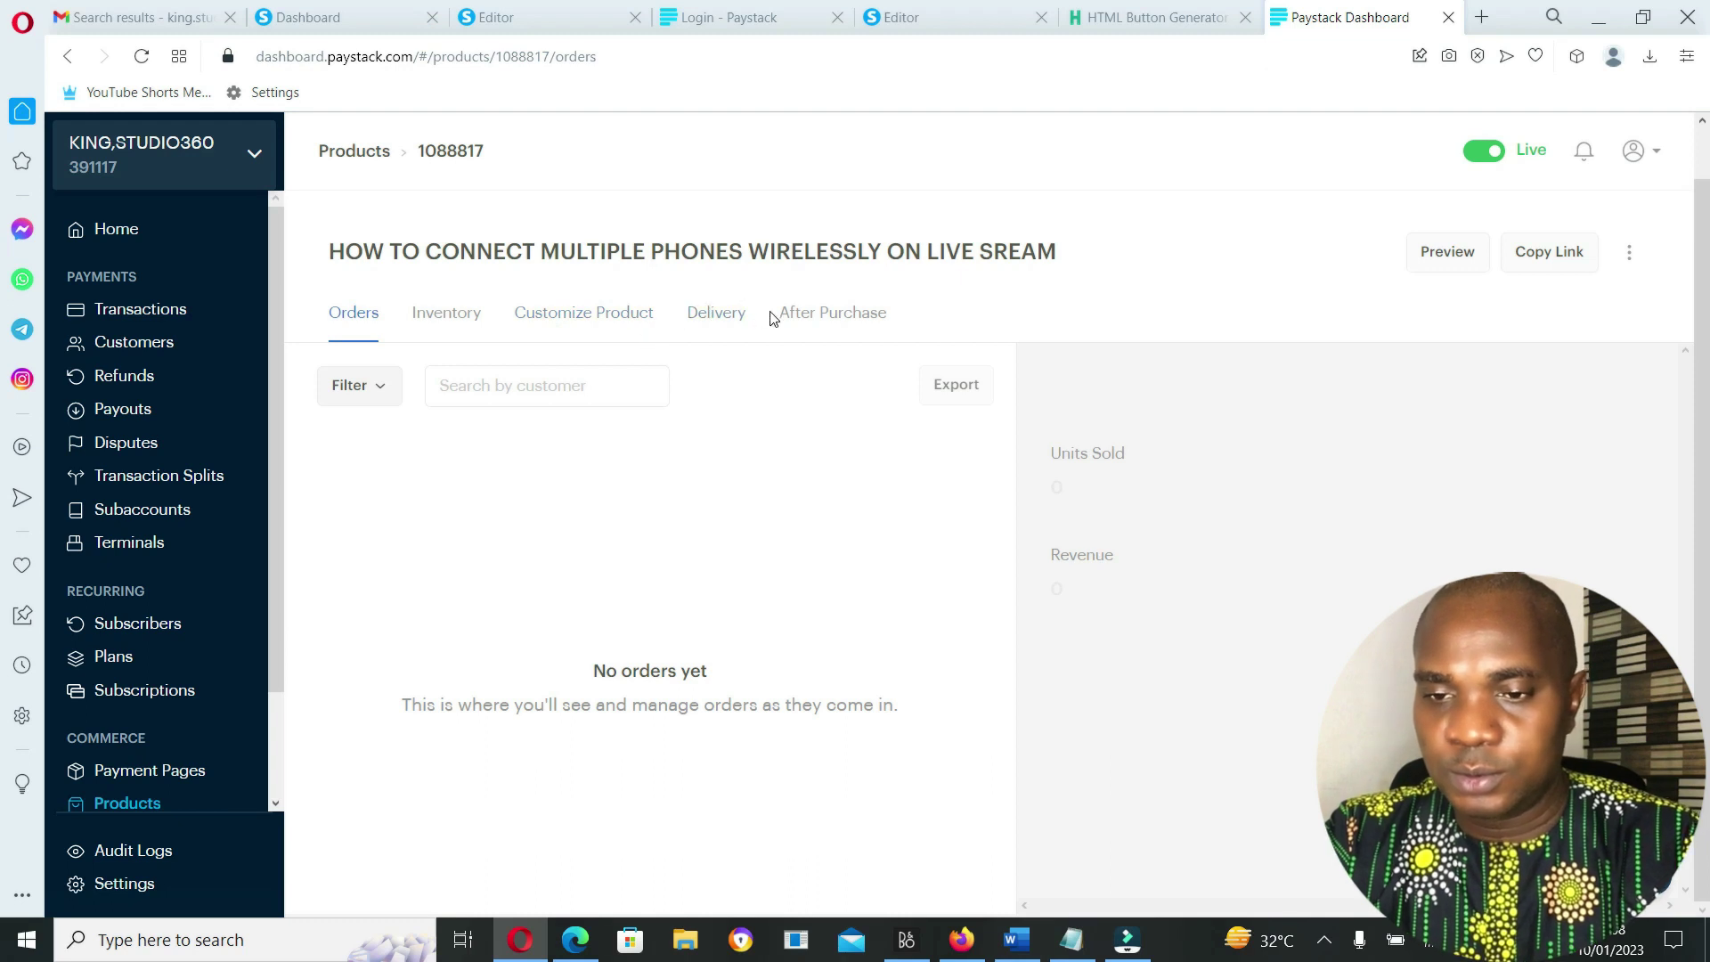
Show the Customize Product view with the cover image and live-stream training video description
left_click(595, 311)
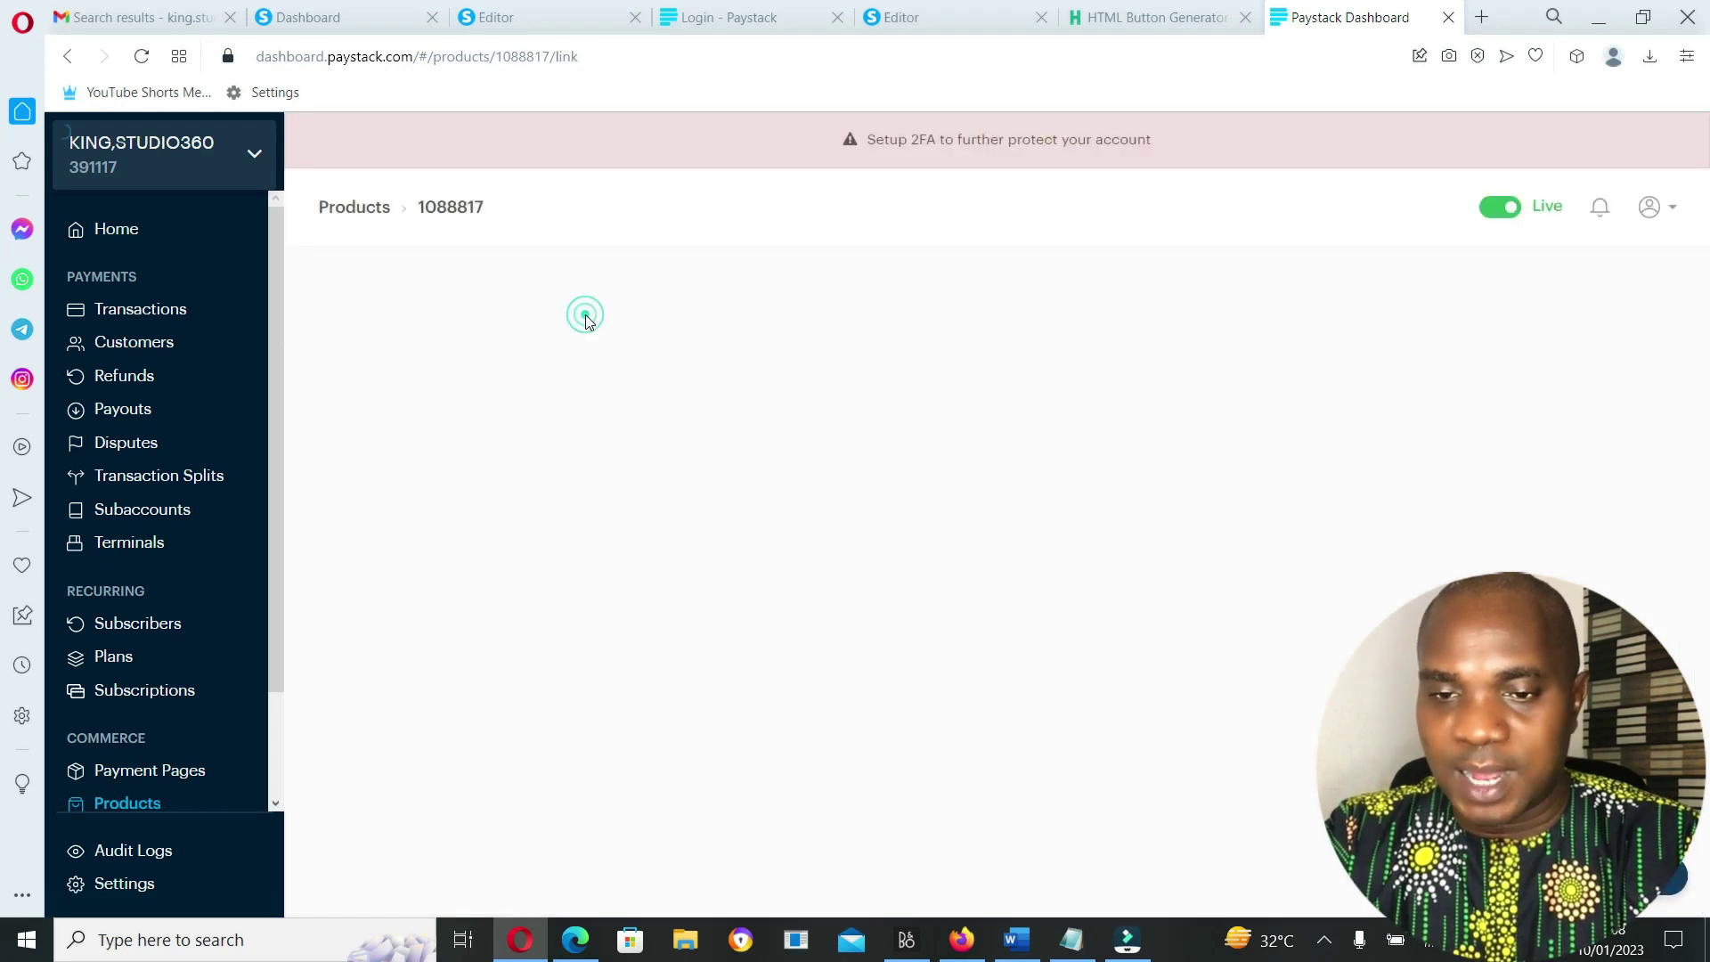
scroll(708, 447, "down", 1)
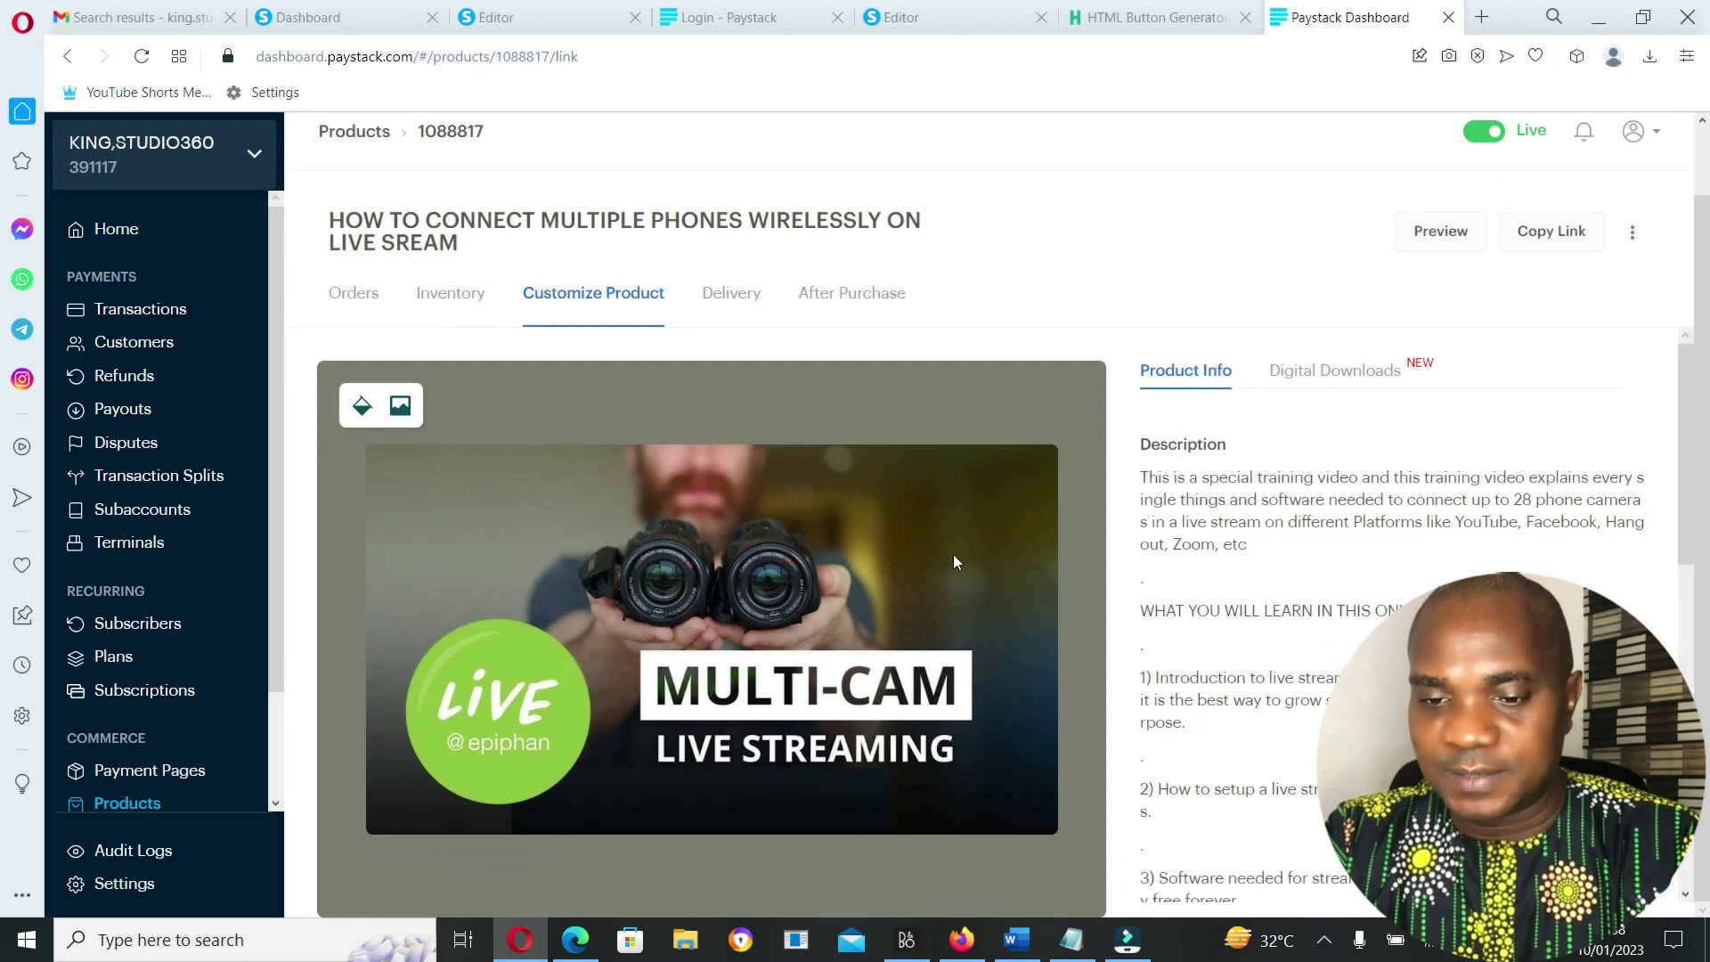
scroll(954, 555, "down", 6)
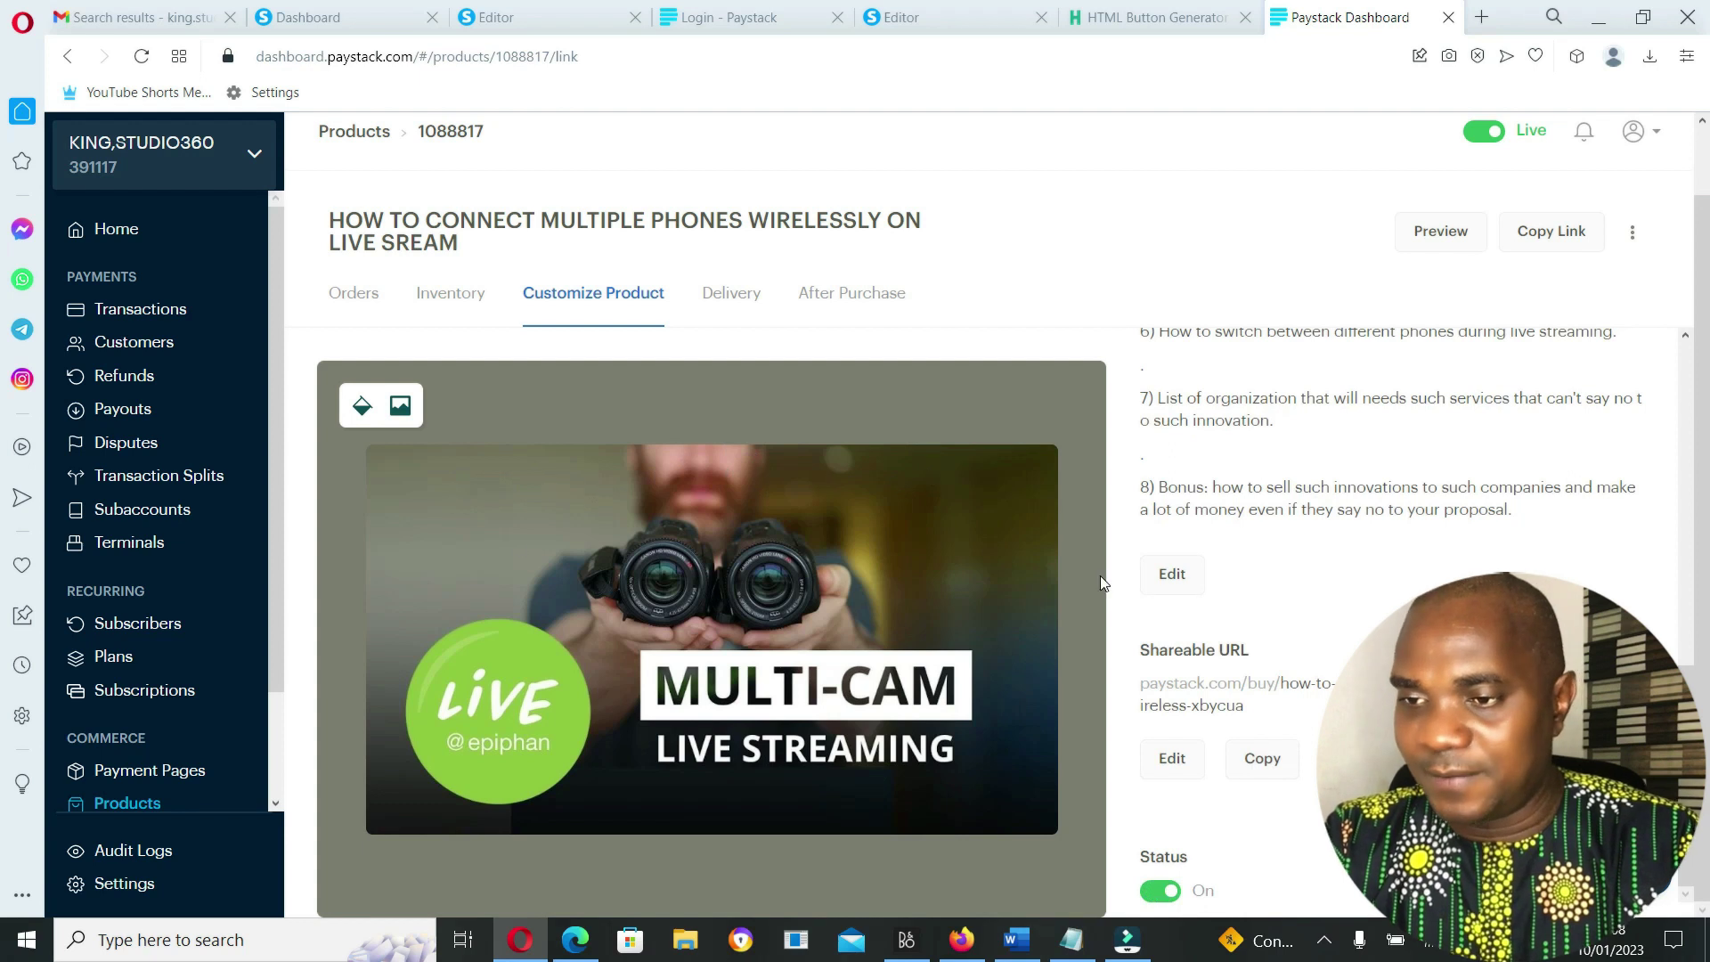
left_click(592, 312)
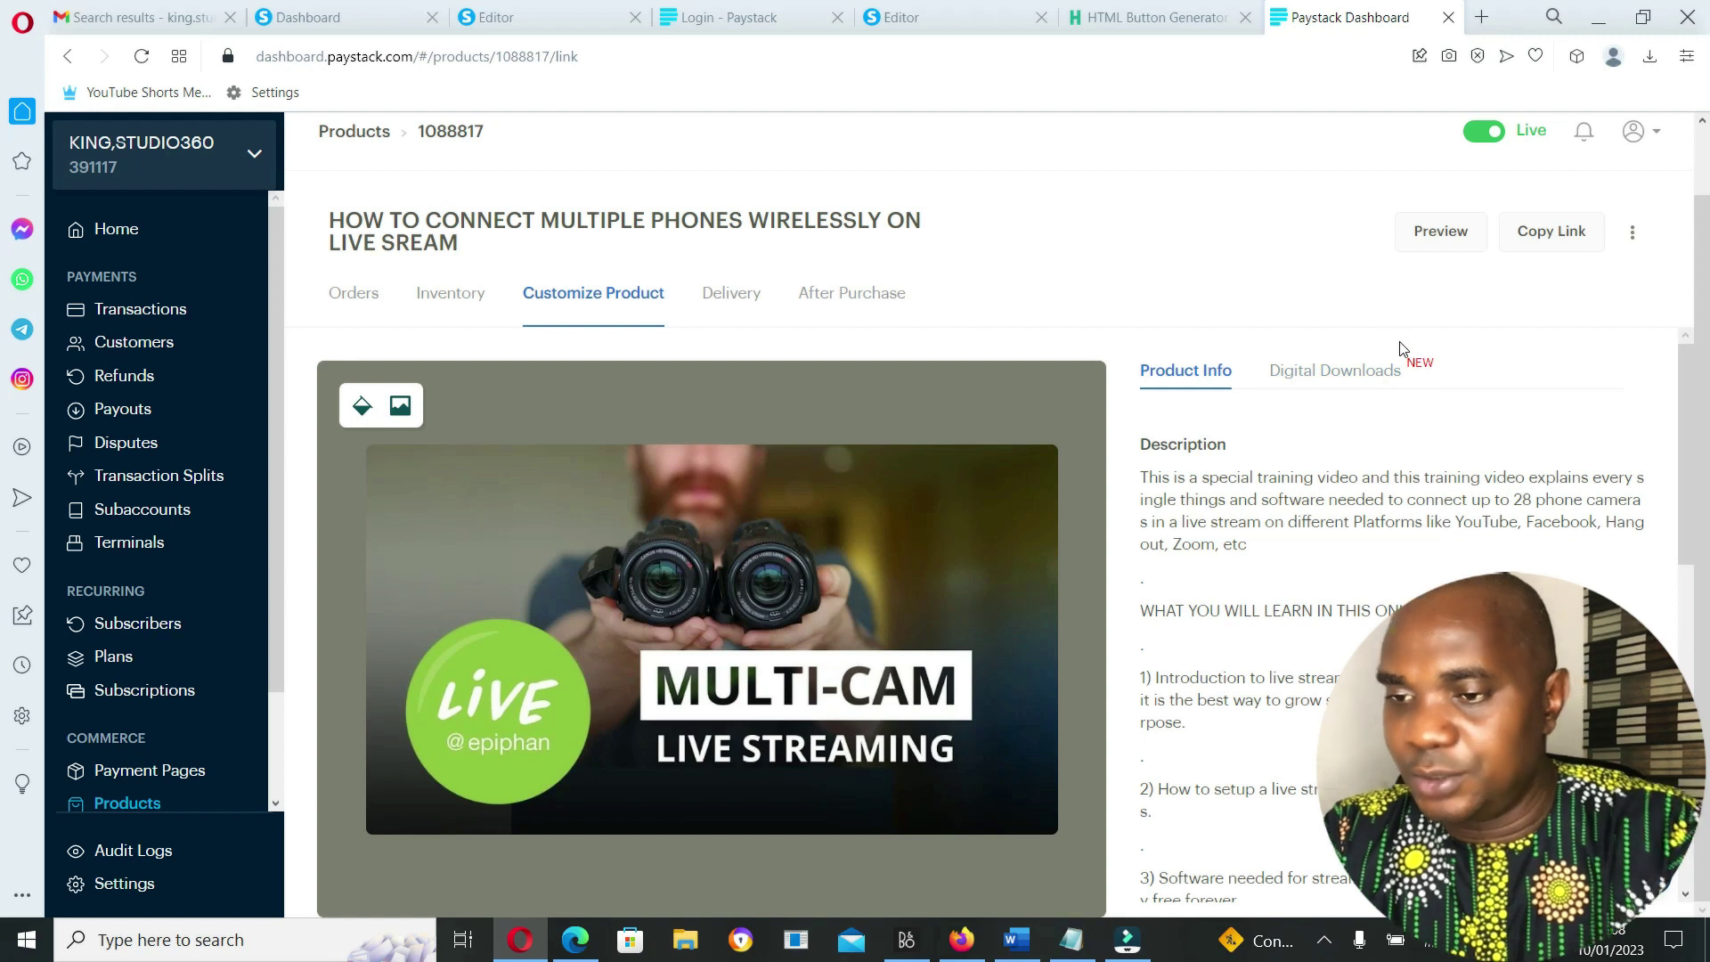
scroll(1399, 347, "up", 5)
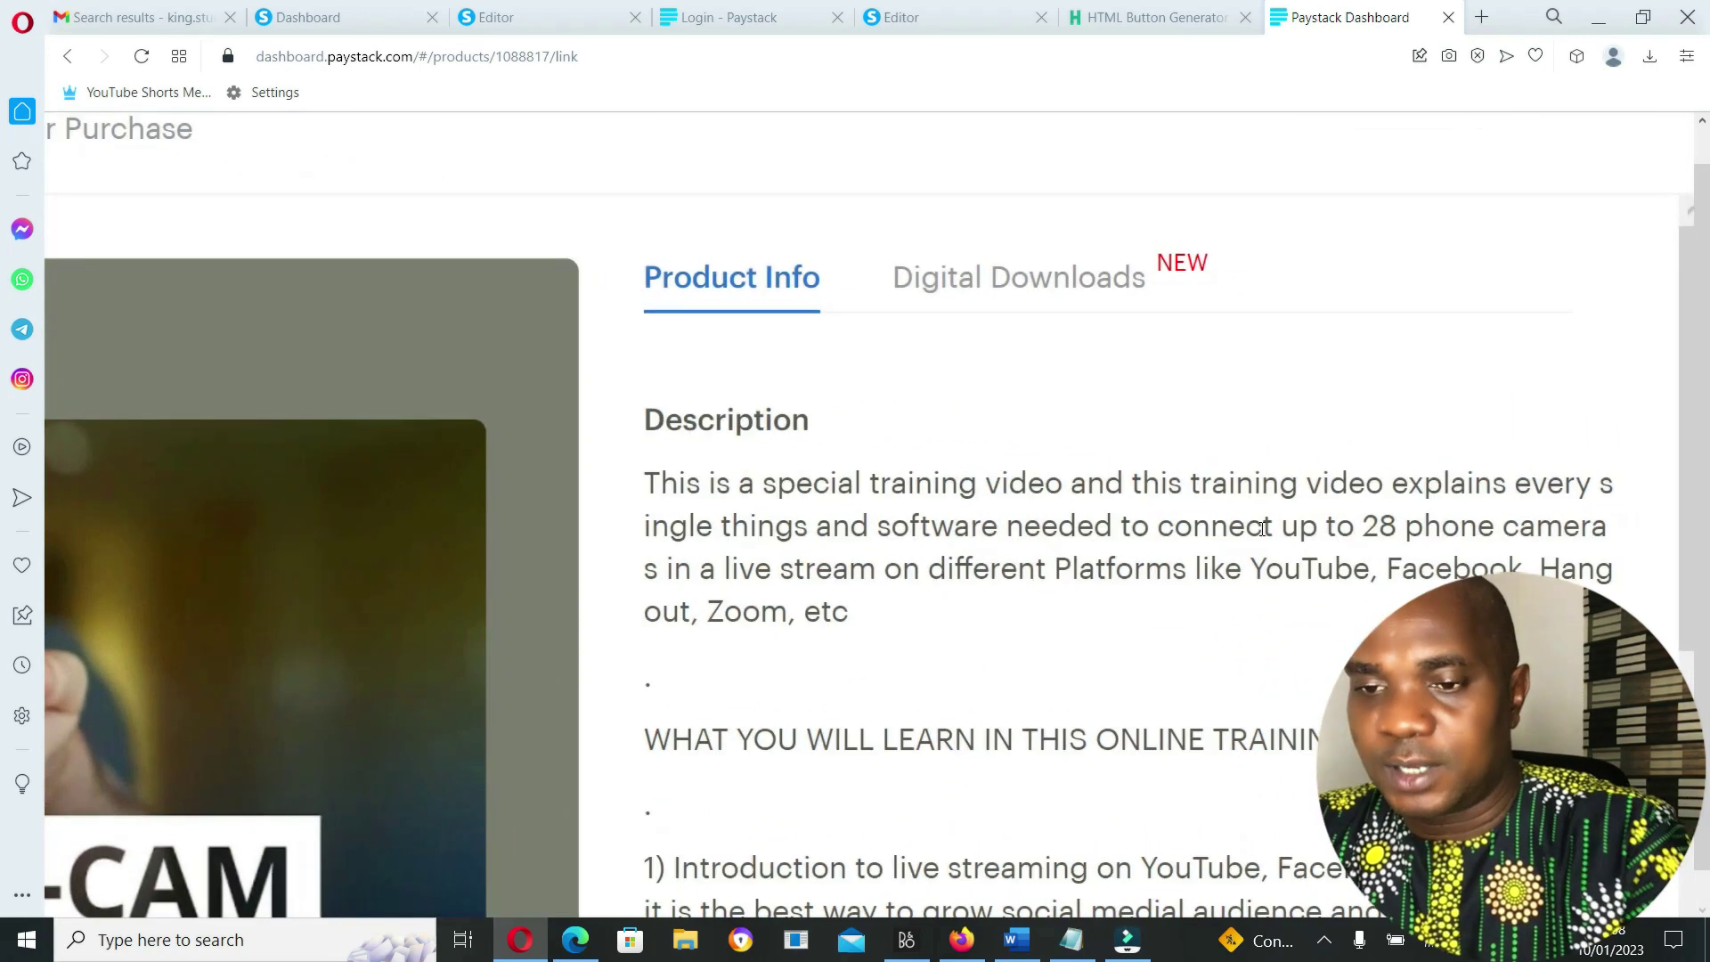
Show Digital Downloads with DEMO 1.mp4 (14.3 MB) and the ten-file, 5GB limits
left_click(1069, 283)
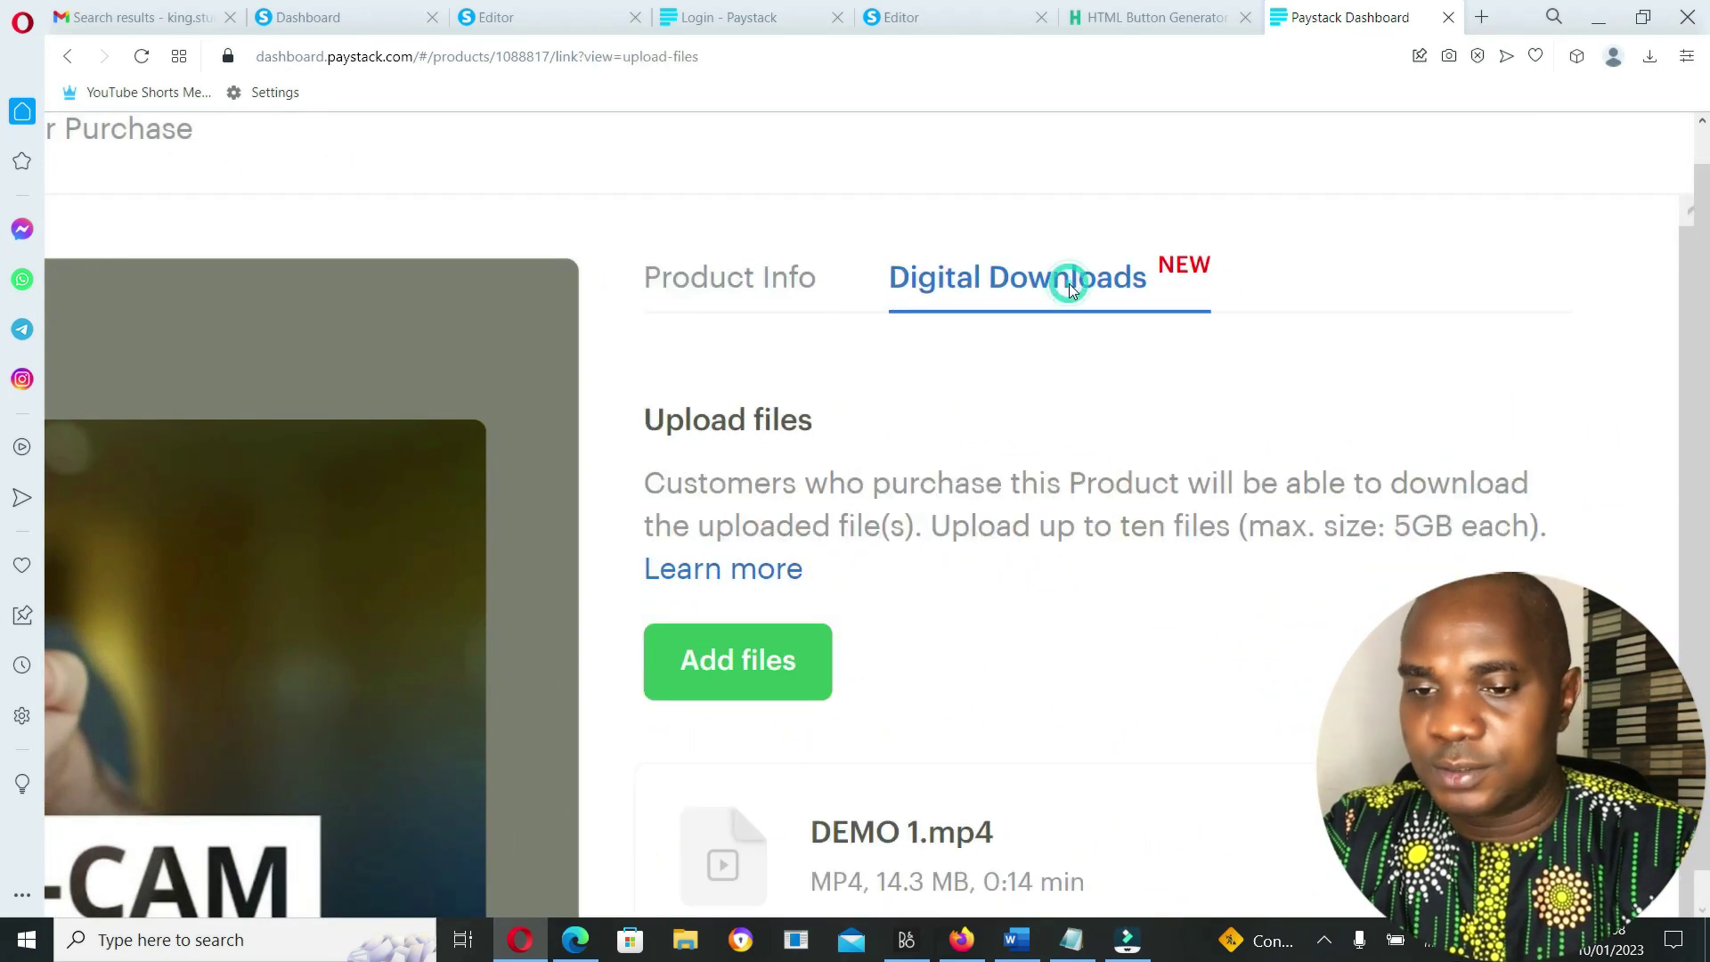
scroll(855, 516, "up", 2)
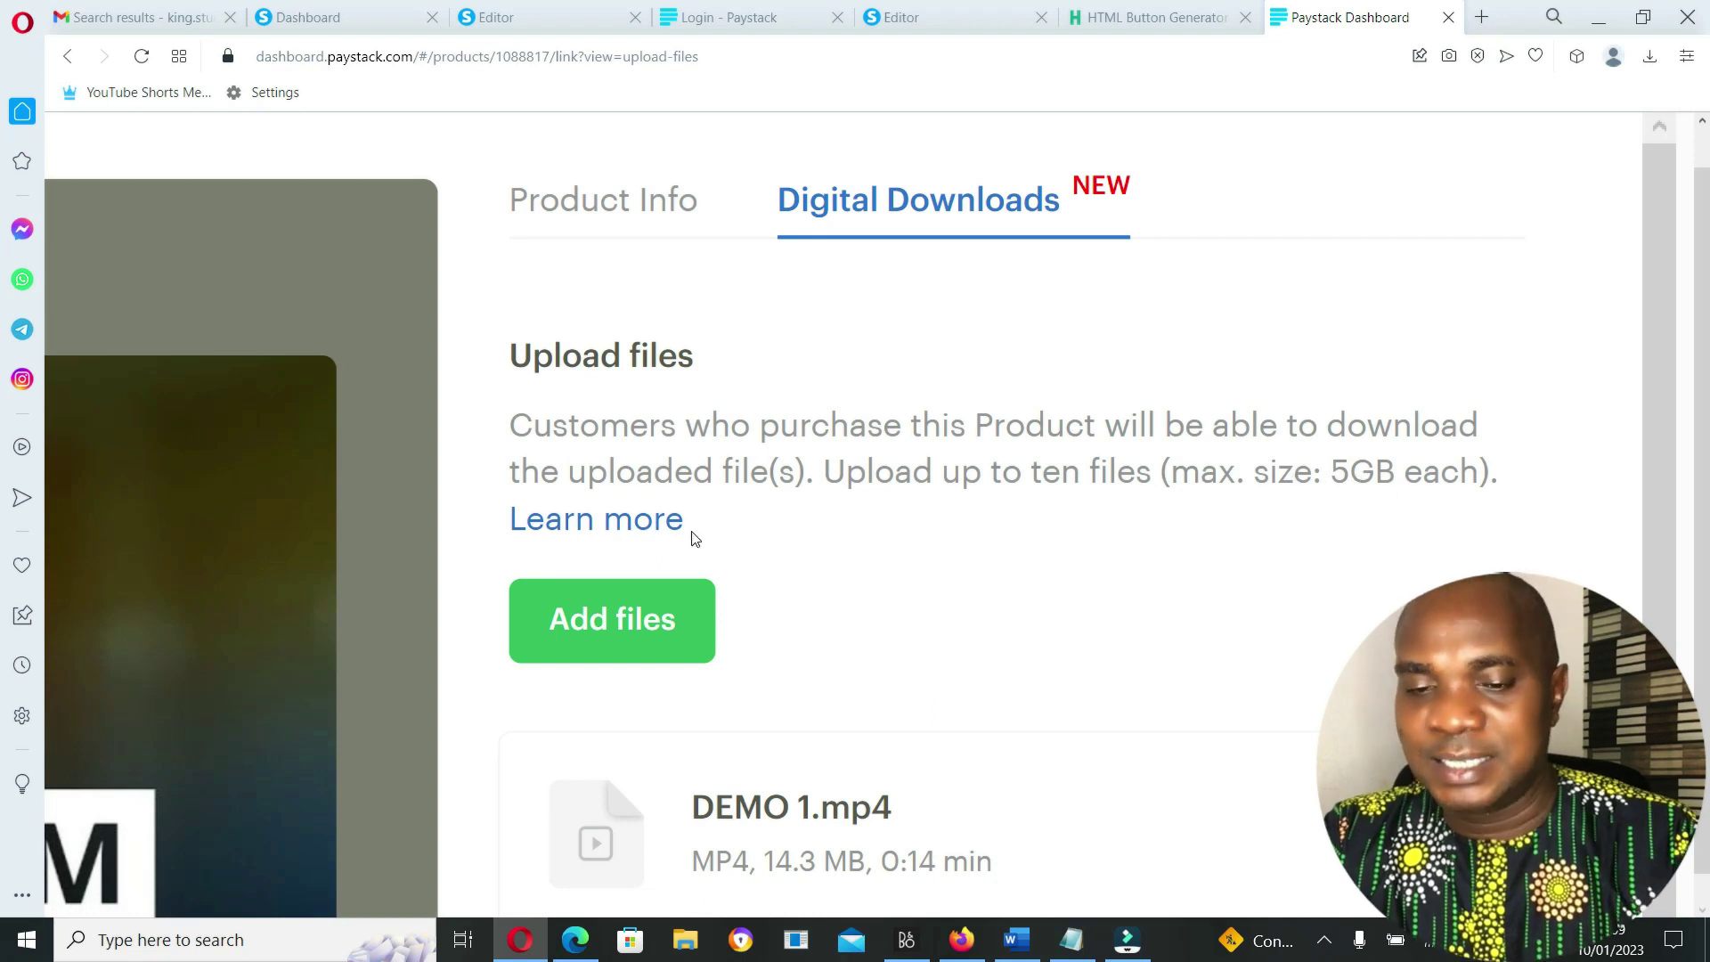
scroll(418, 717, "up", 1)
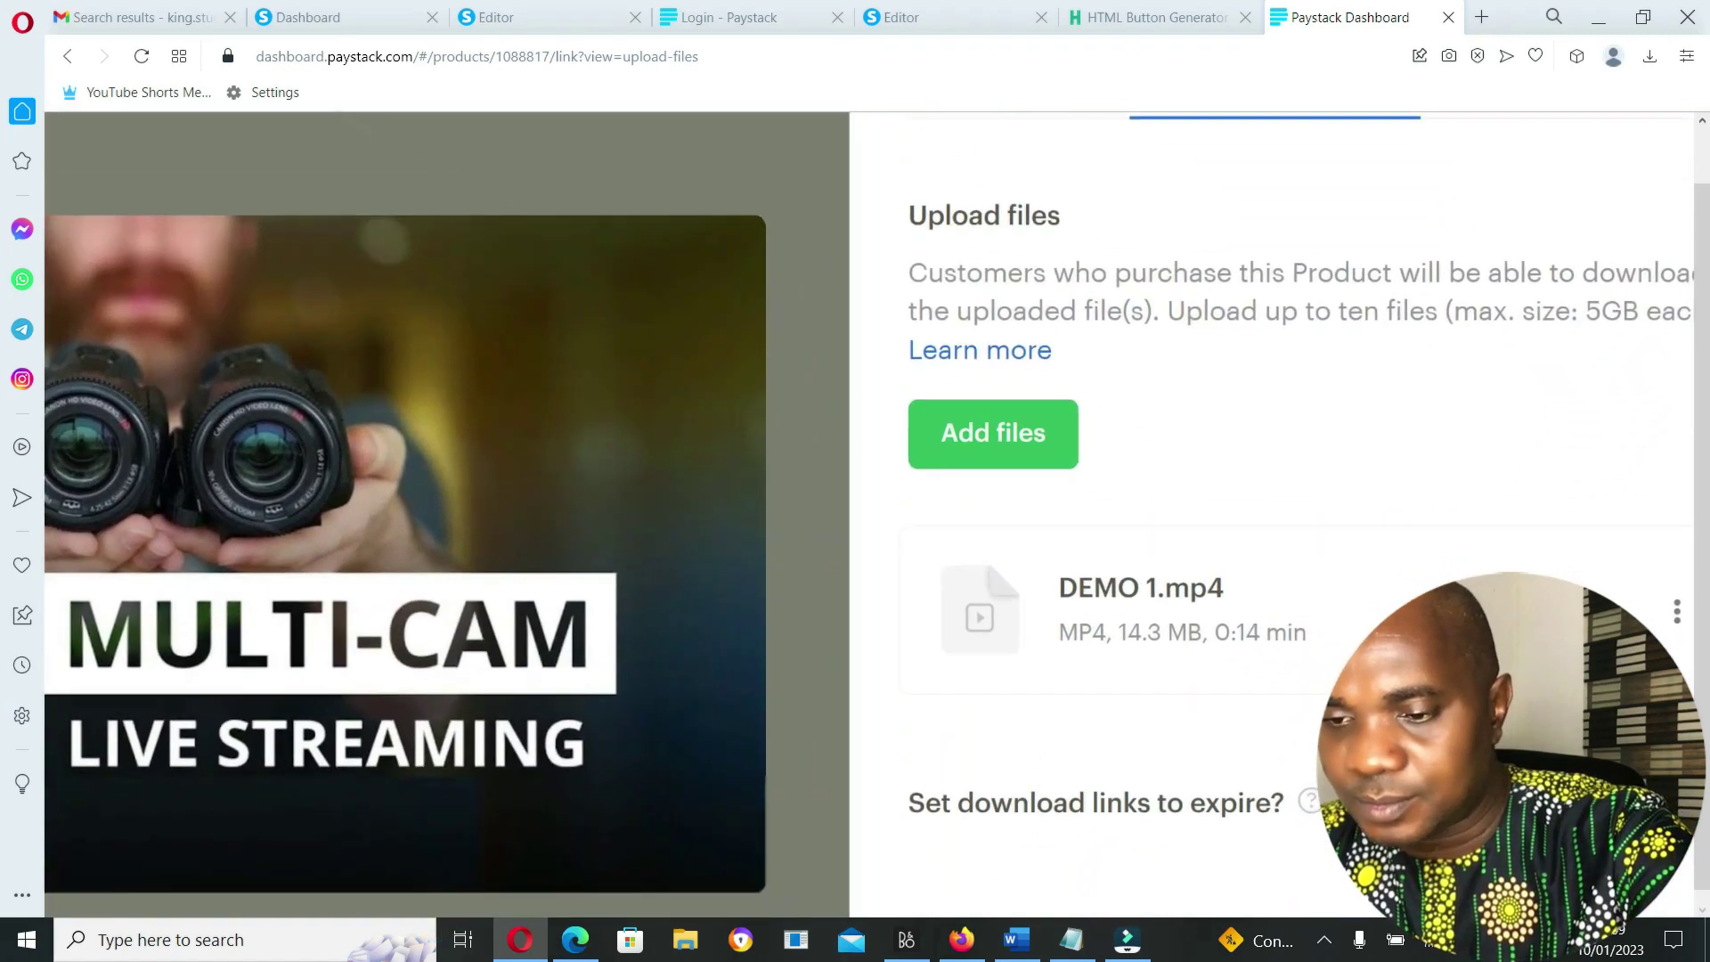
scroll(877, 516, "right", 1)
scroll(877, 516, "right", 4)
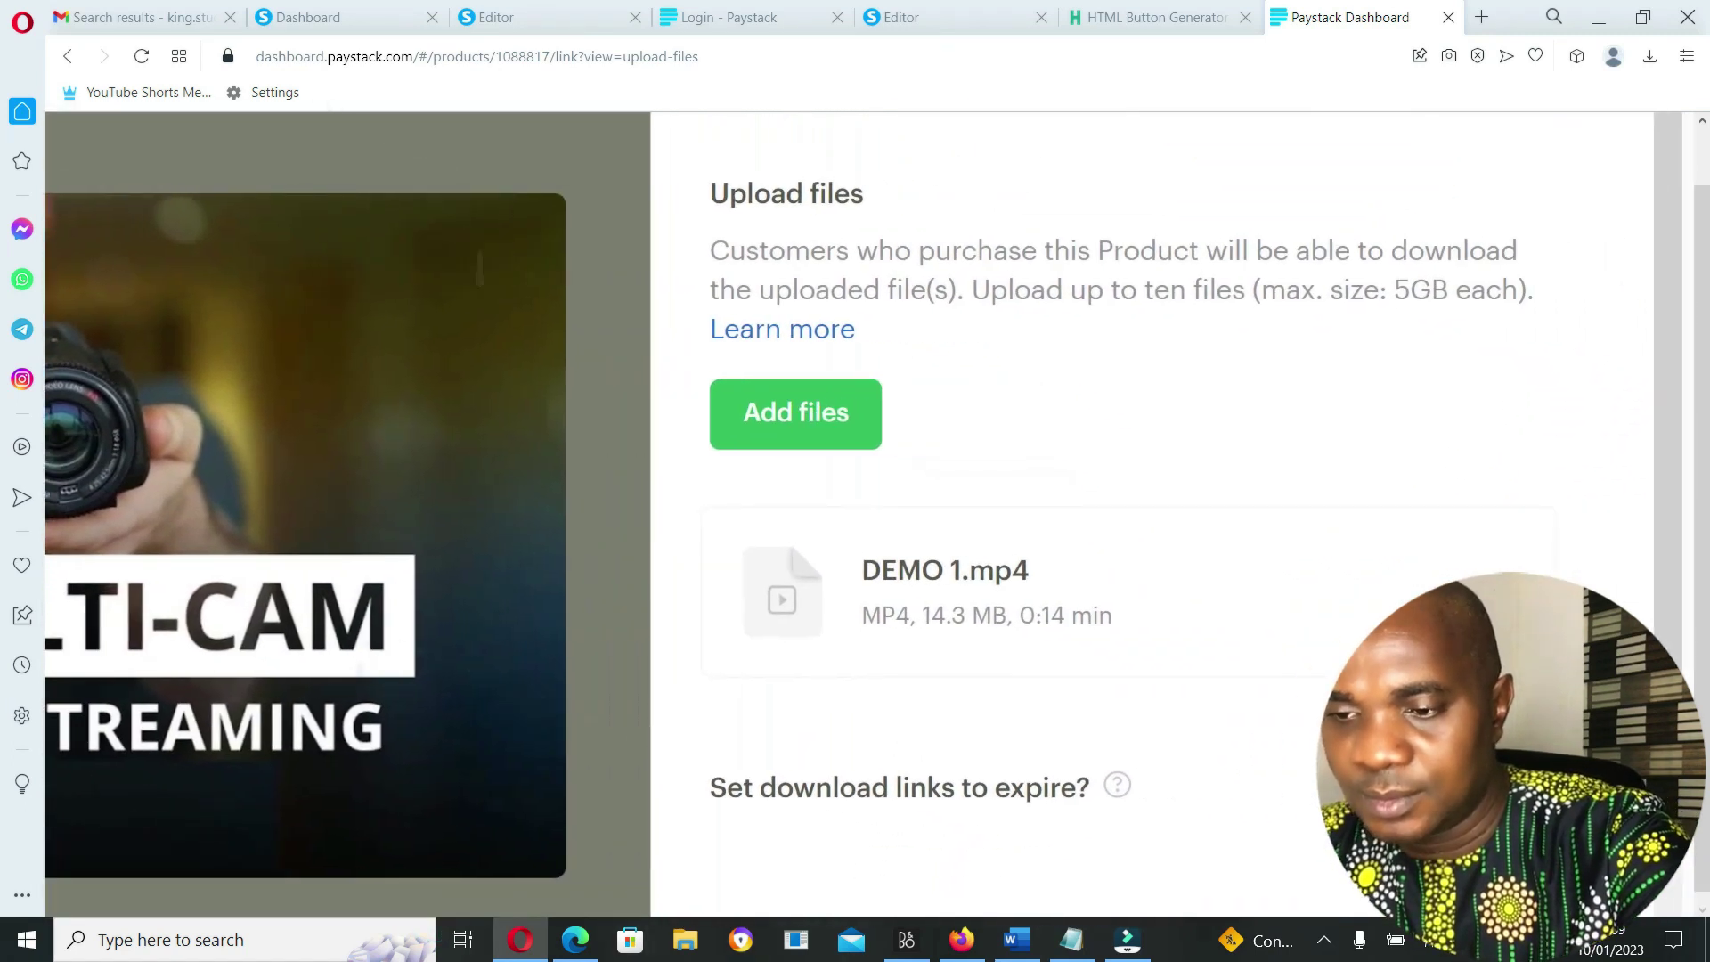
scroll(976, 533, "down", 5)
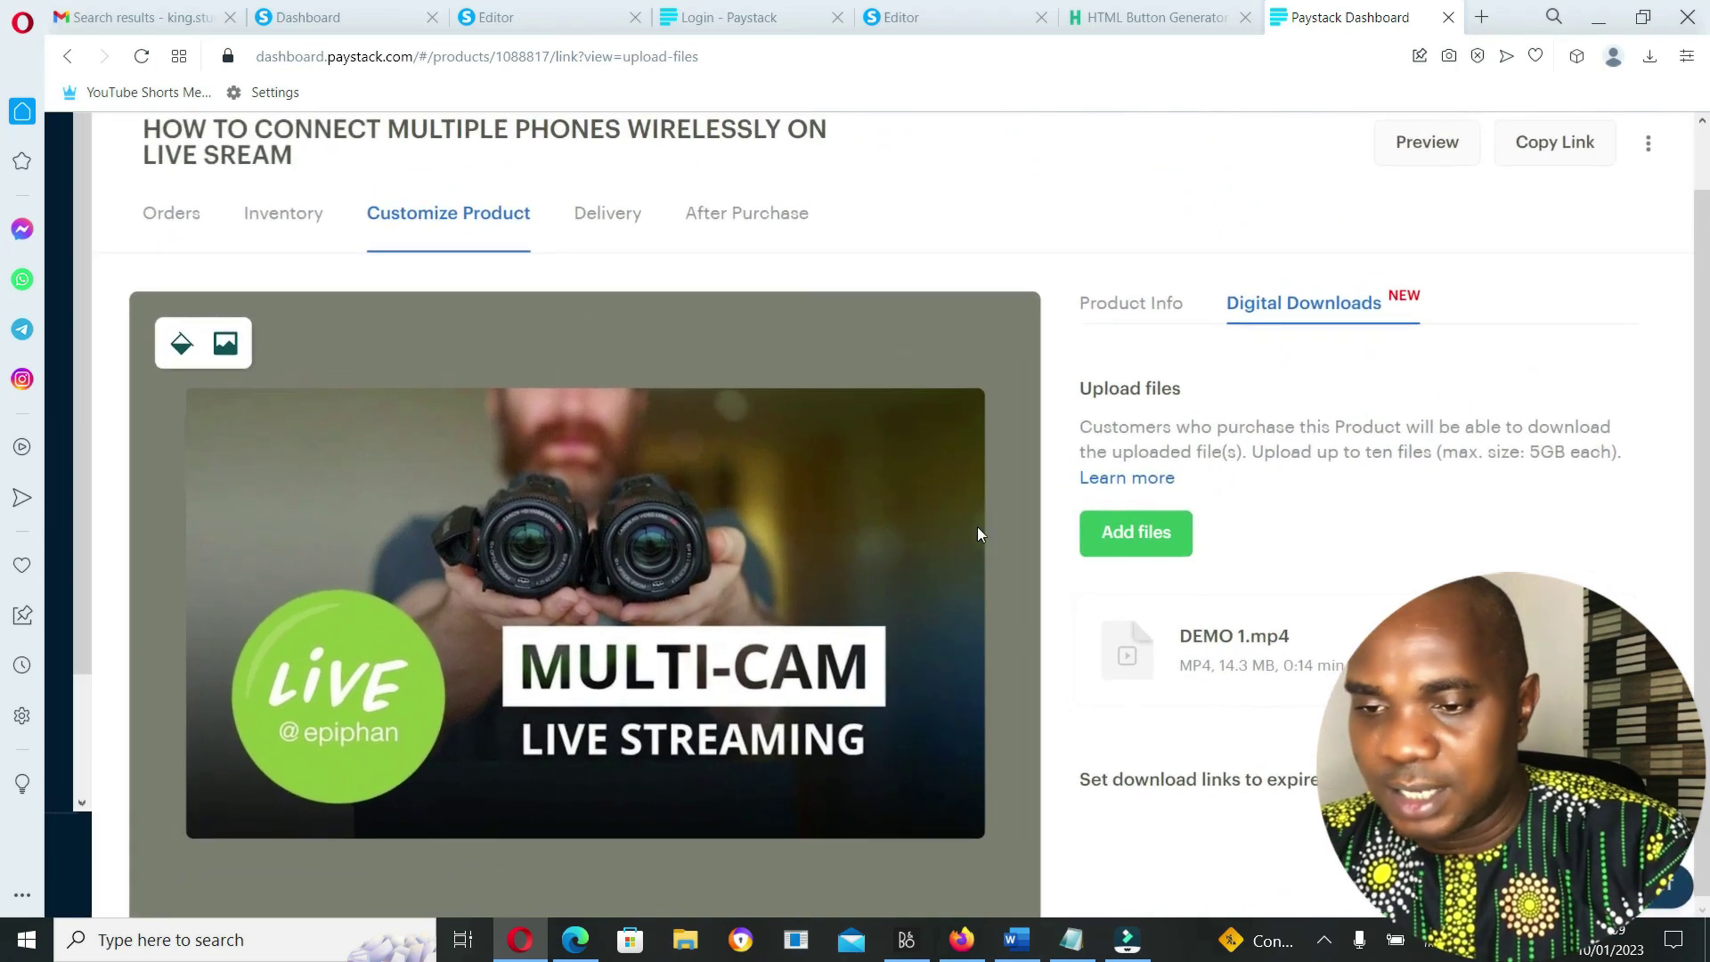
Open the digital goods help article in a separate tab
right_click(1122, 490)
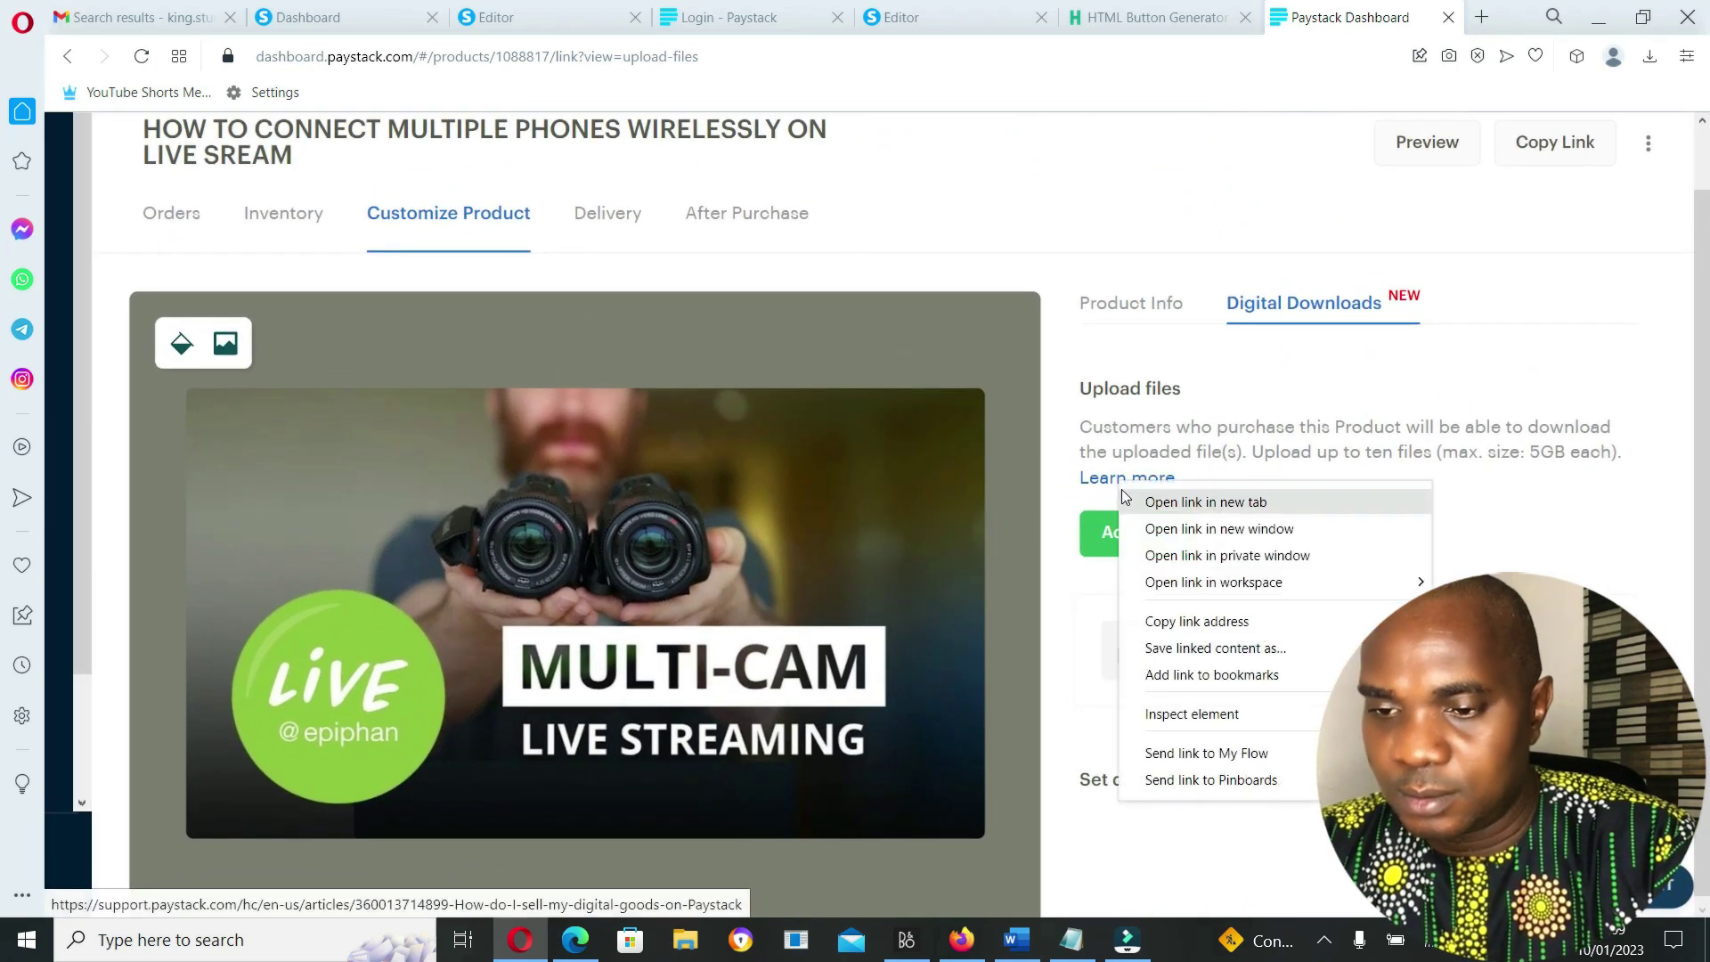
left_click(1123, 499)
scroll(1098, 507, "down", 3)
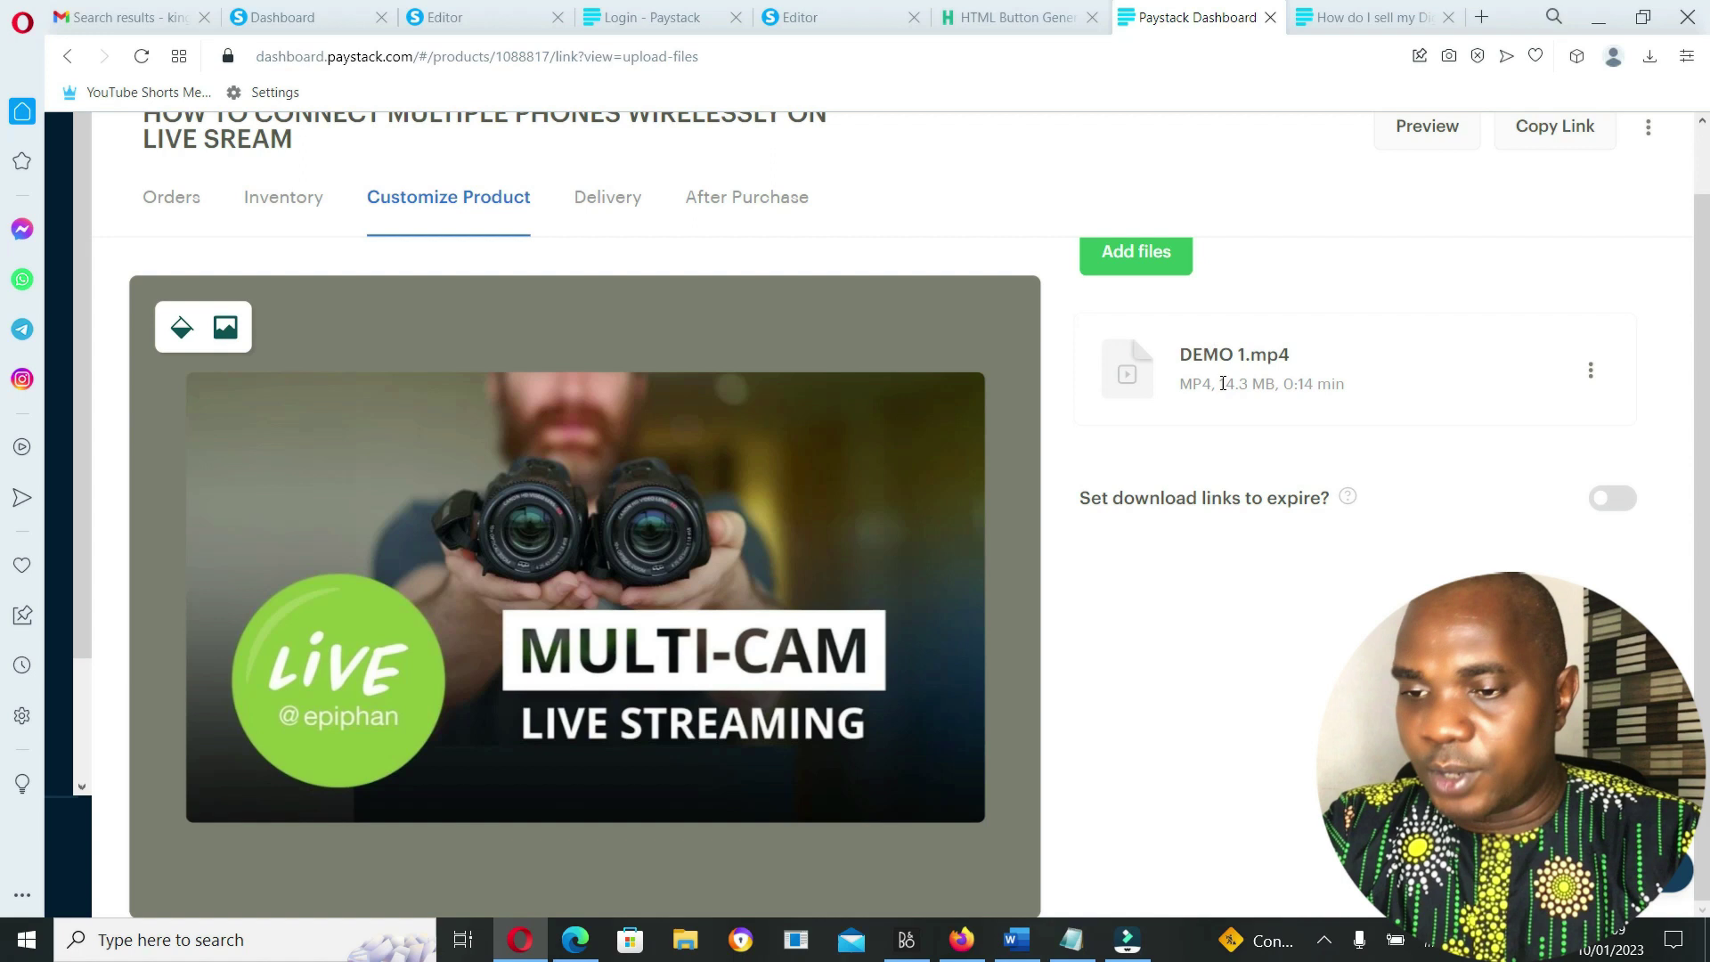
Try download-link expiry with its 7-day setting, then switch expiry back off
left_click(1617, 506)
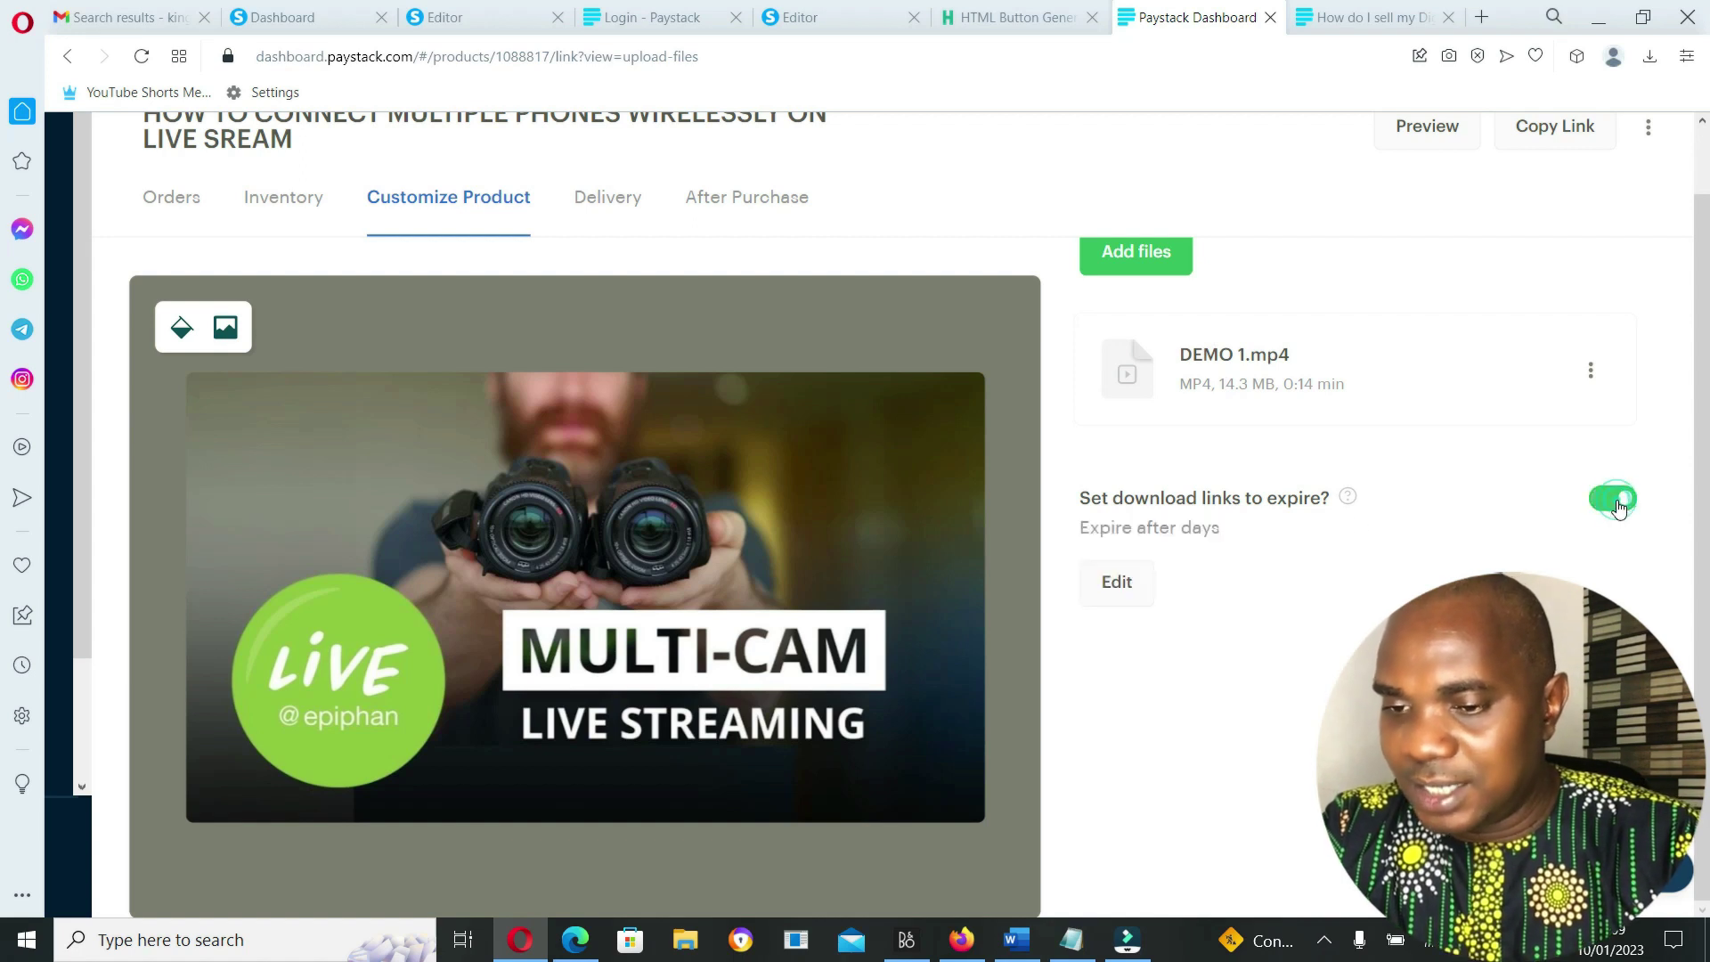
left_click(1114, 590)
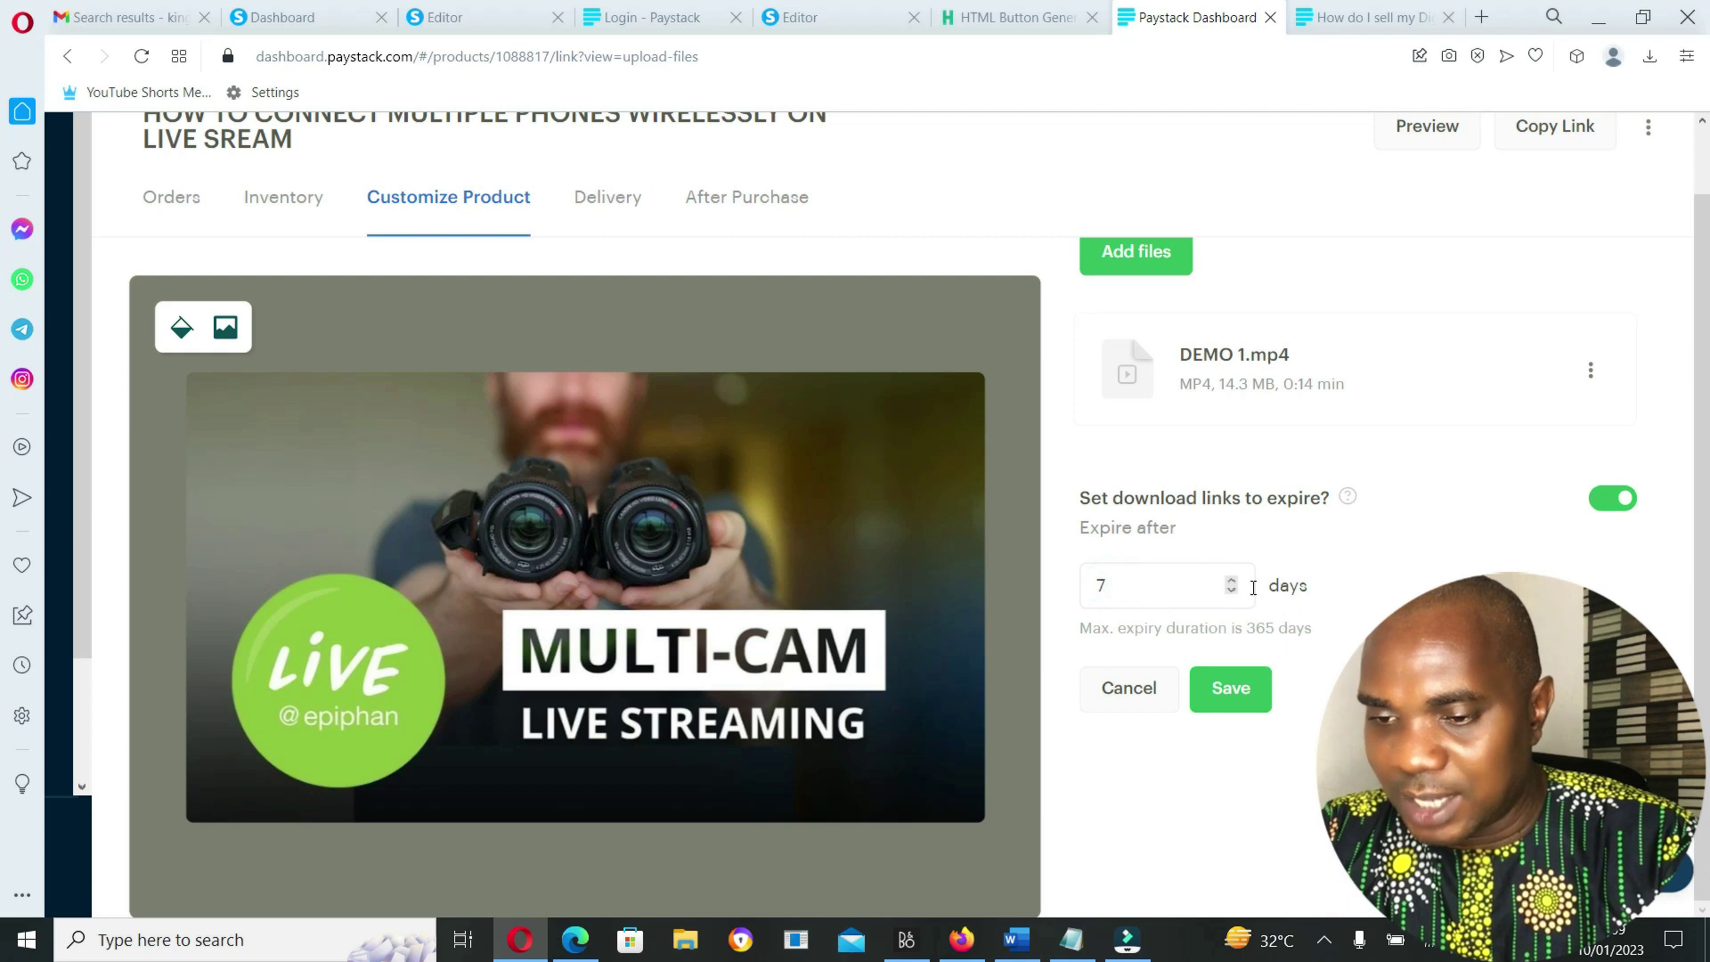
left_click(1132, 594)
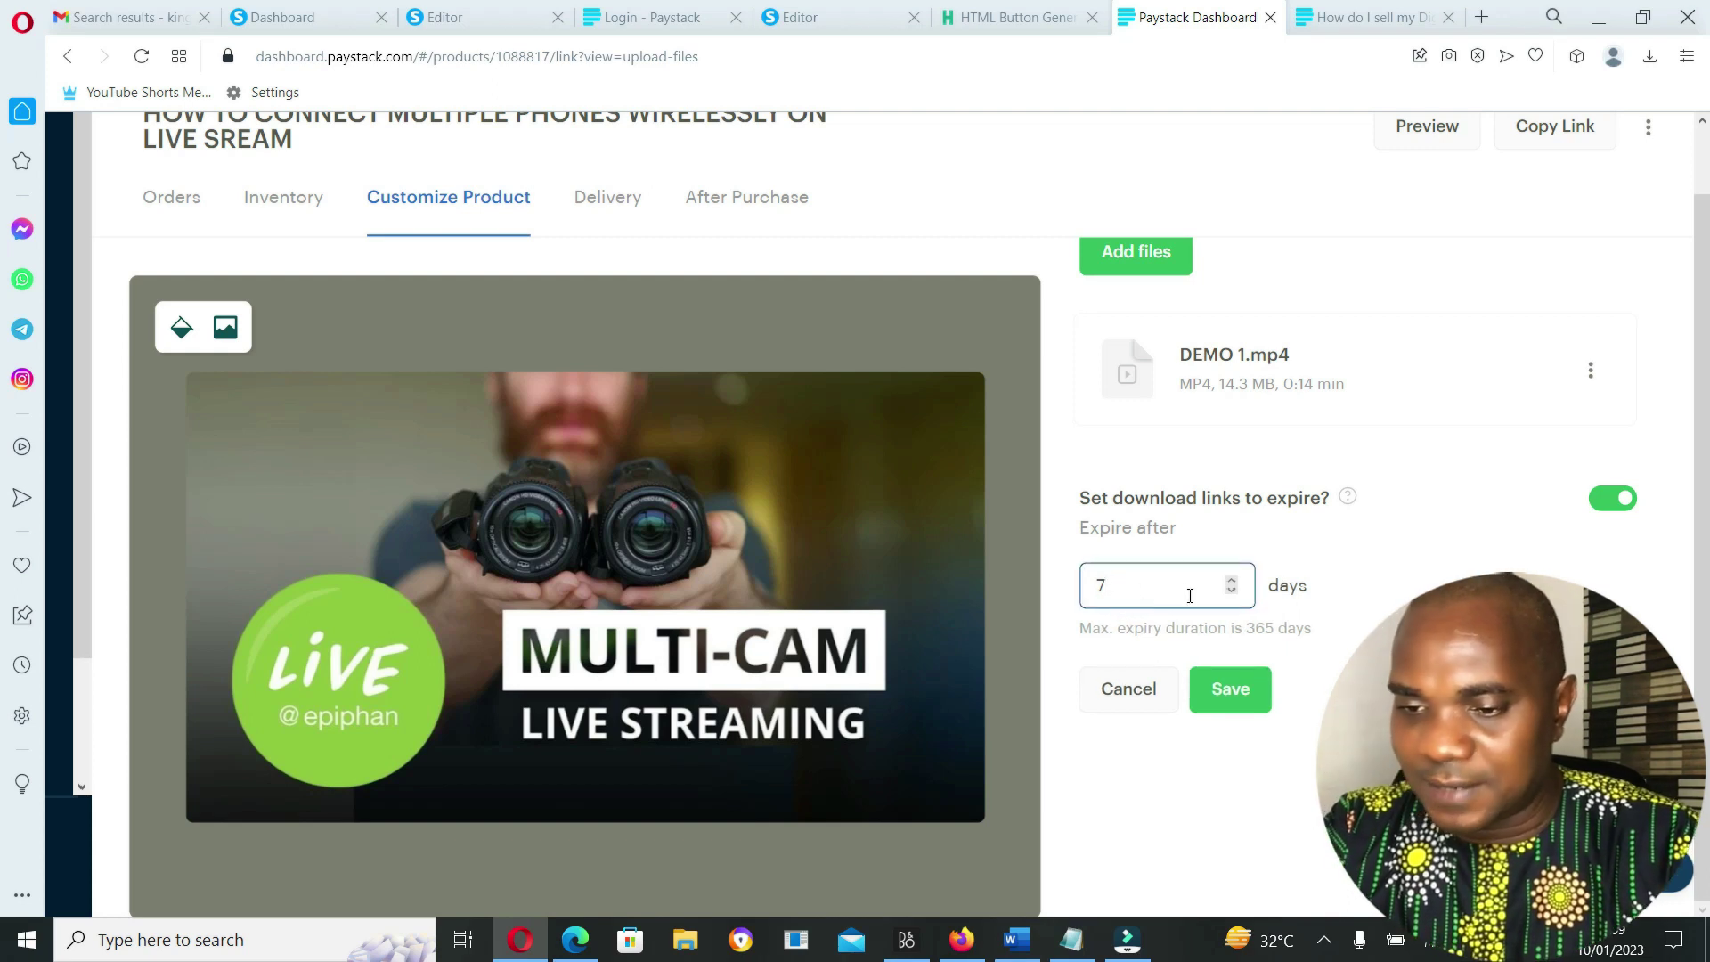
scroll(1335, 614, "down", 1)
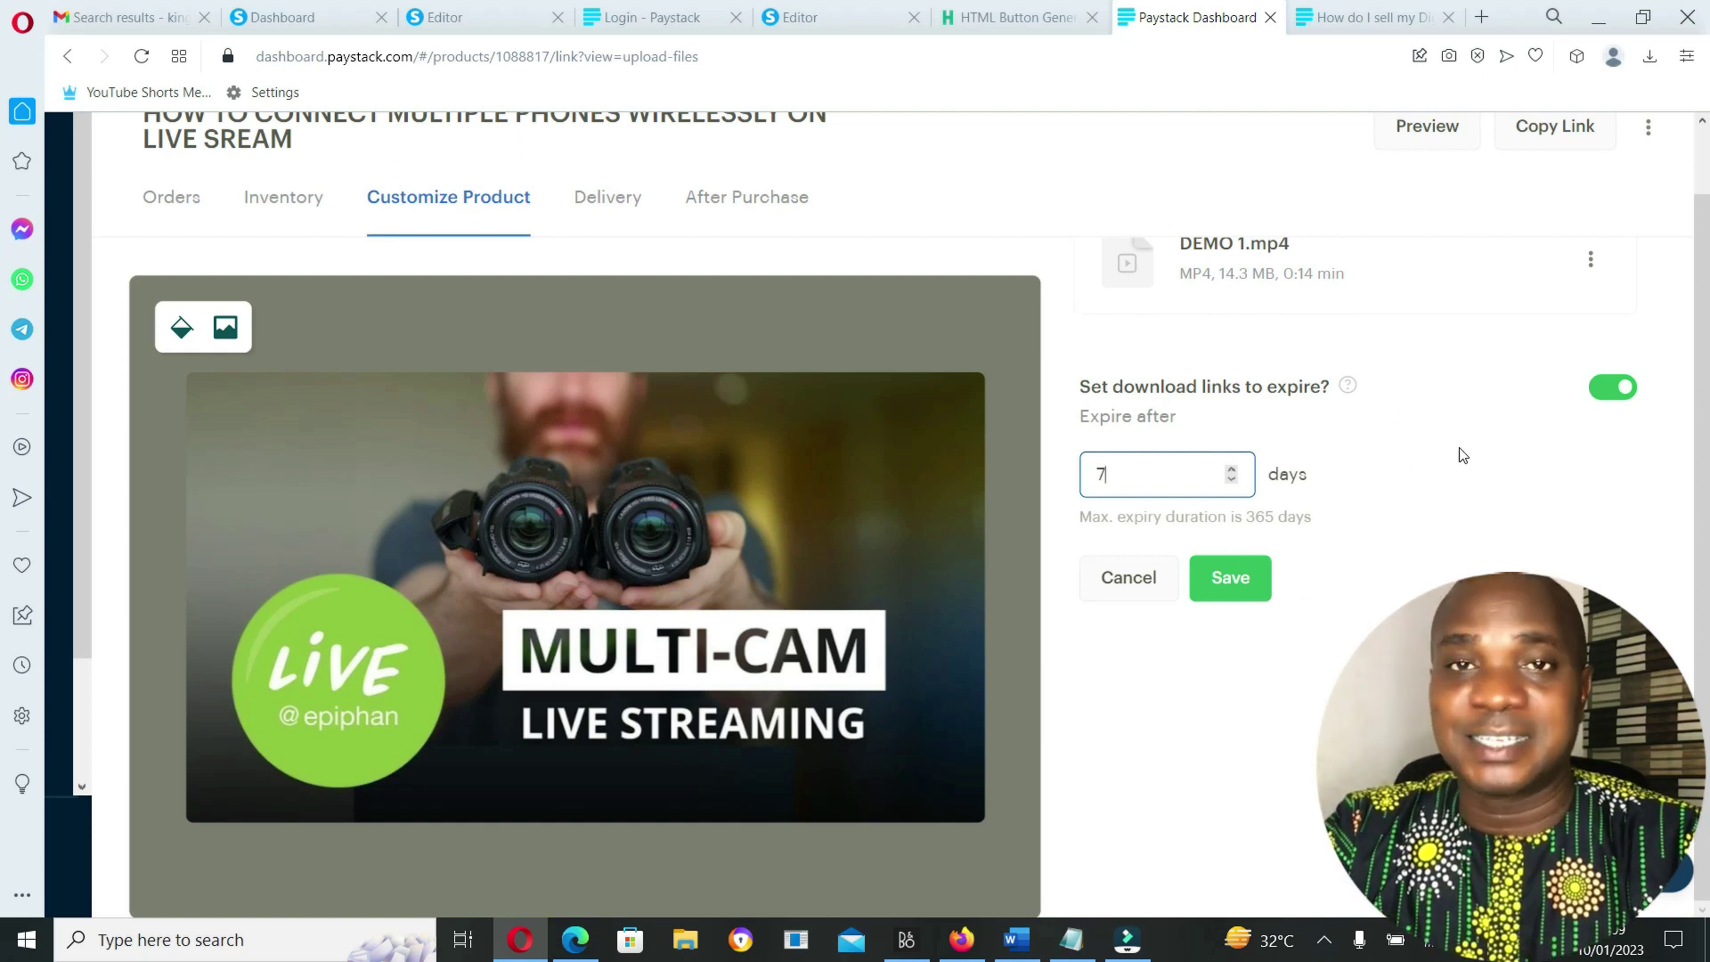
left_click(1613, 388)
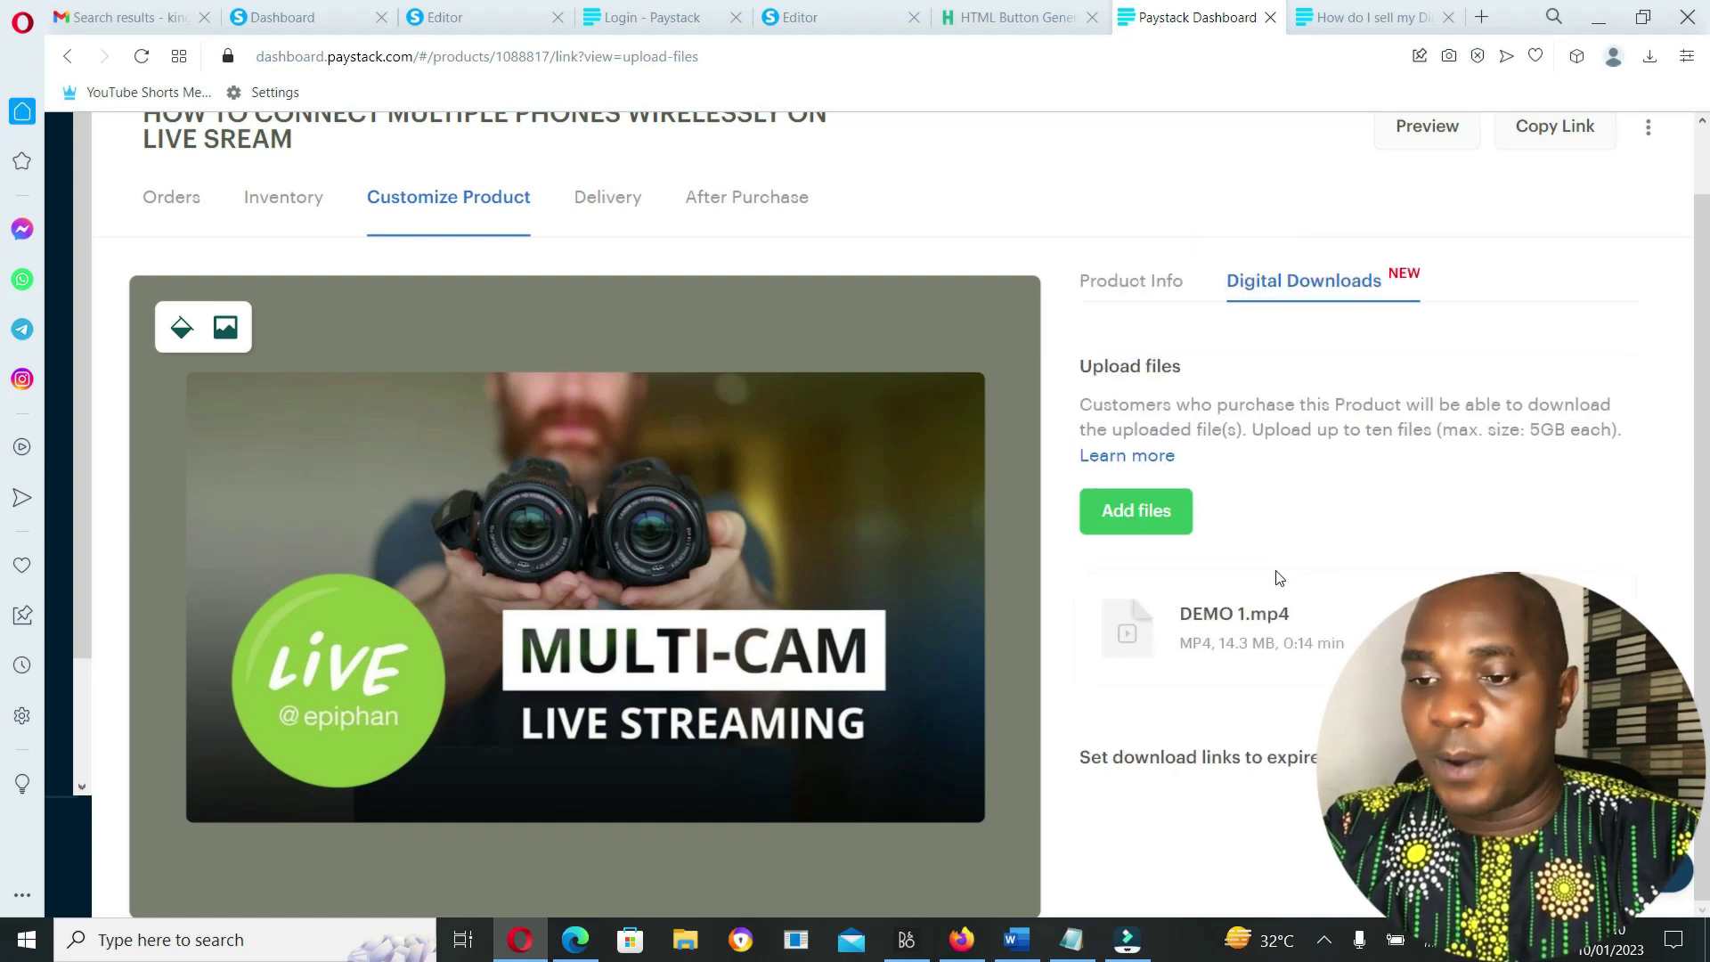
scroll(1277, 574, "down", 3)
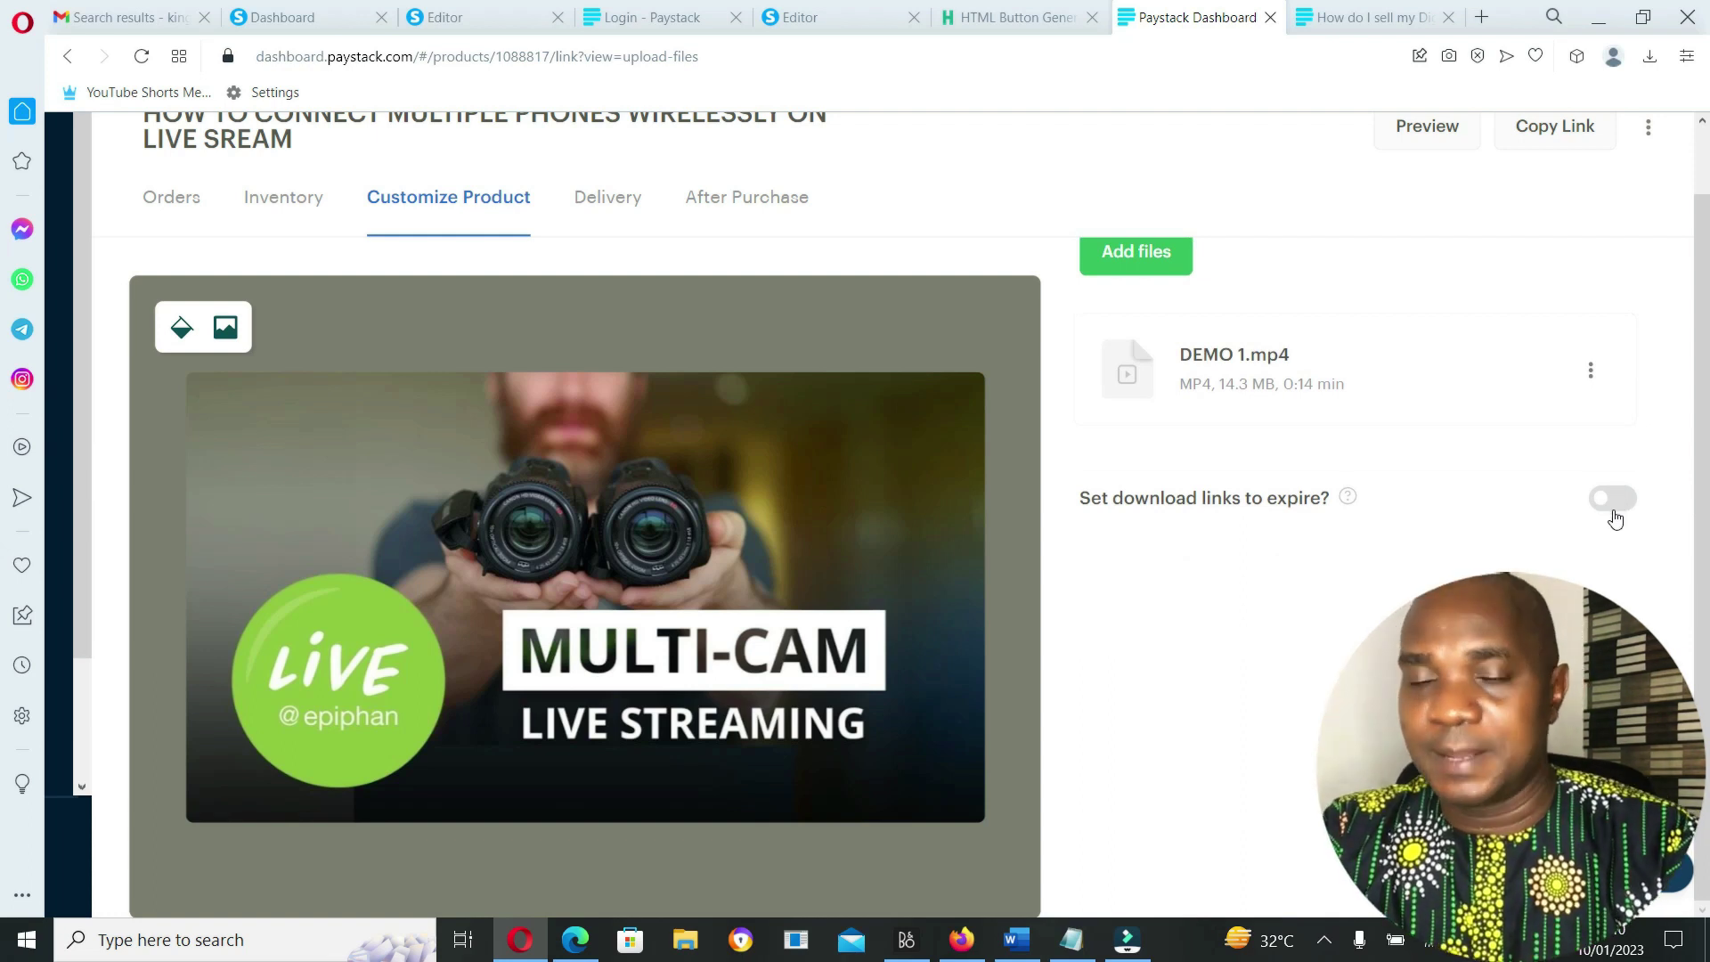
scroll(1533, 520, "up", 3)
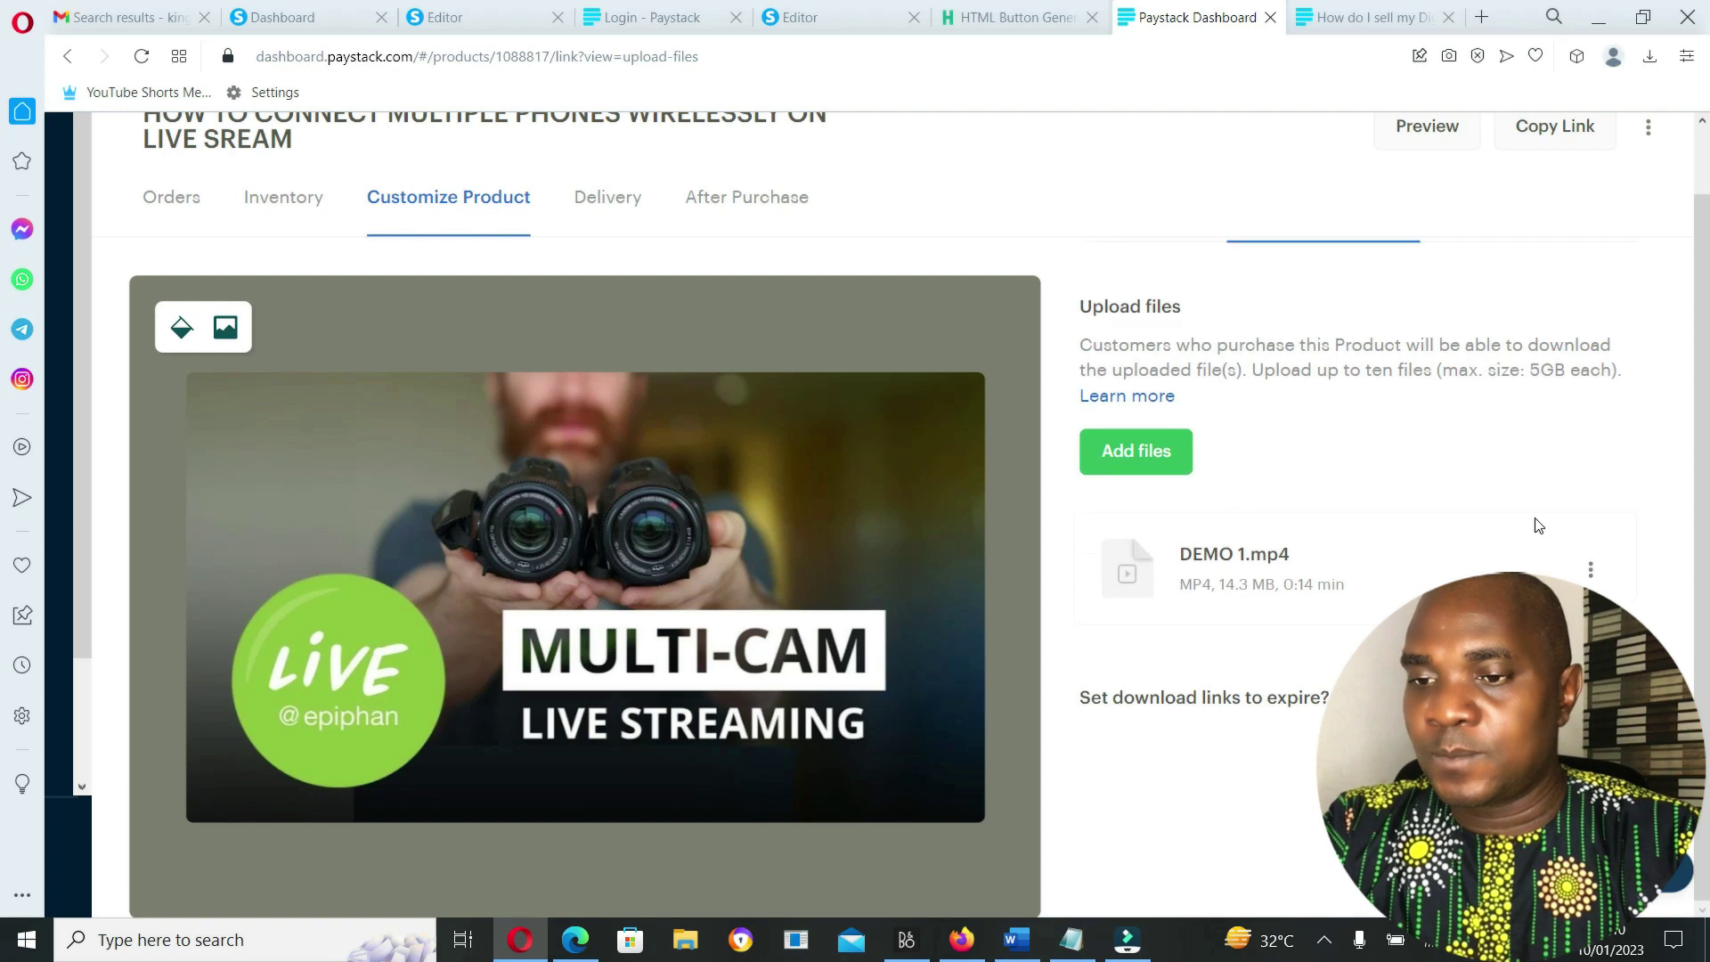
Read the 'How do I sell my Digital Products' article and open its download-page link in a new tab
left_click(1331, 16)
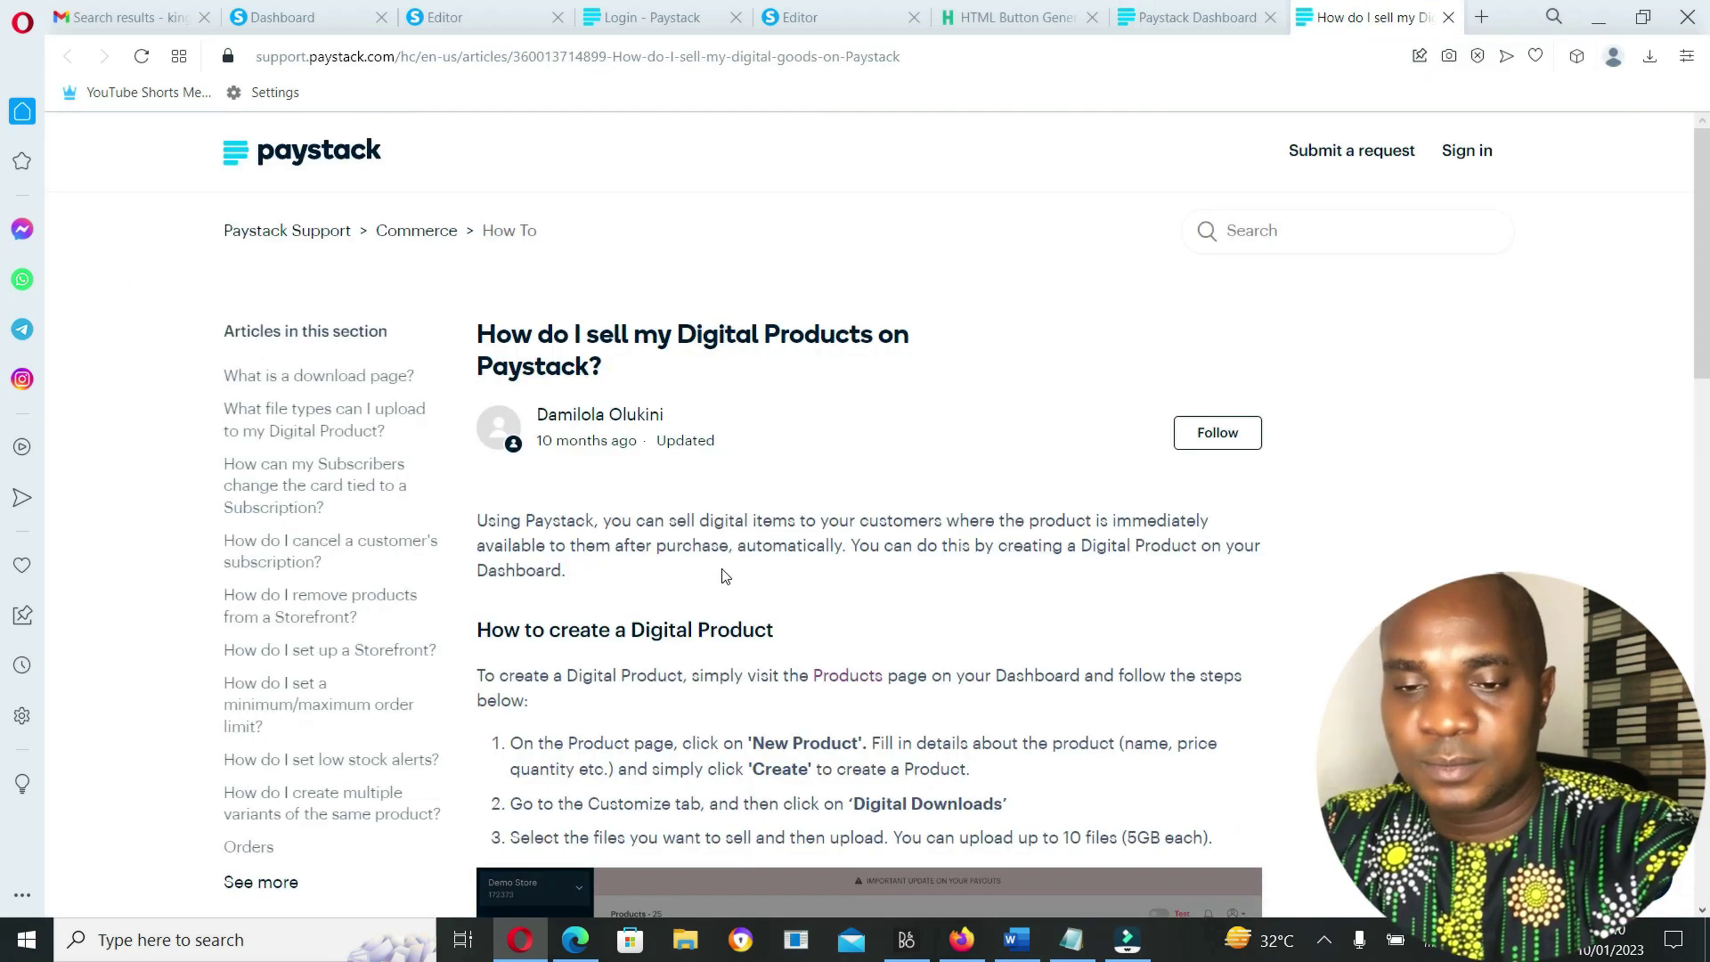
scroll(722, 576, "up", 5)
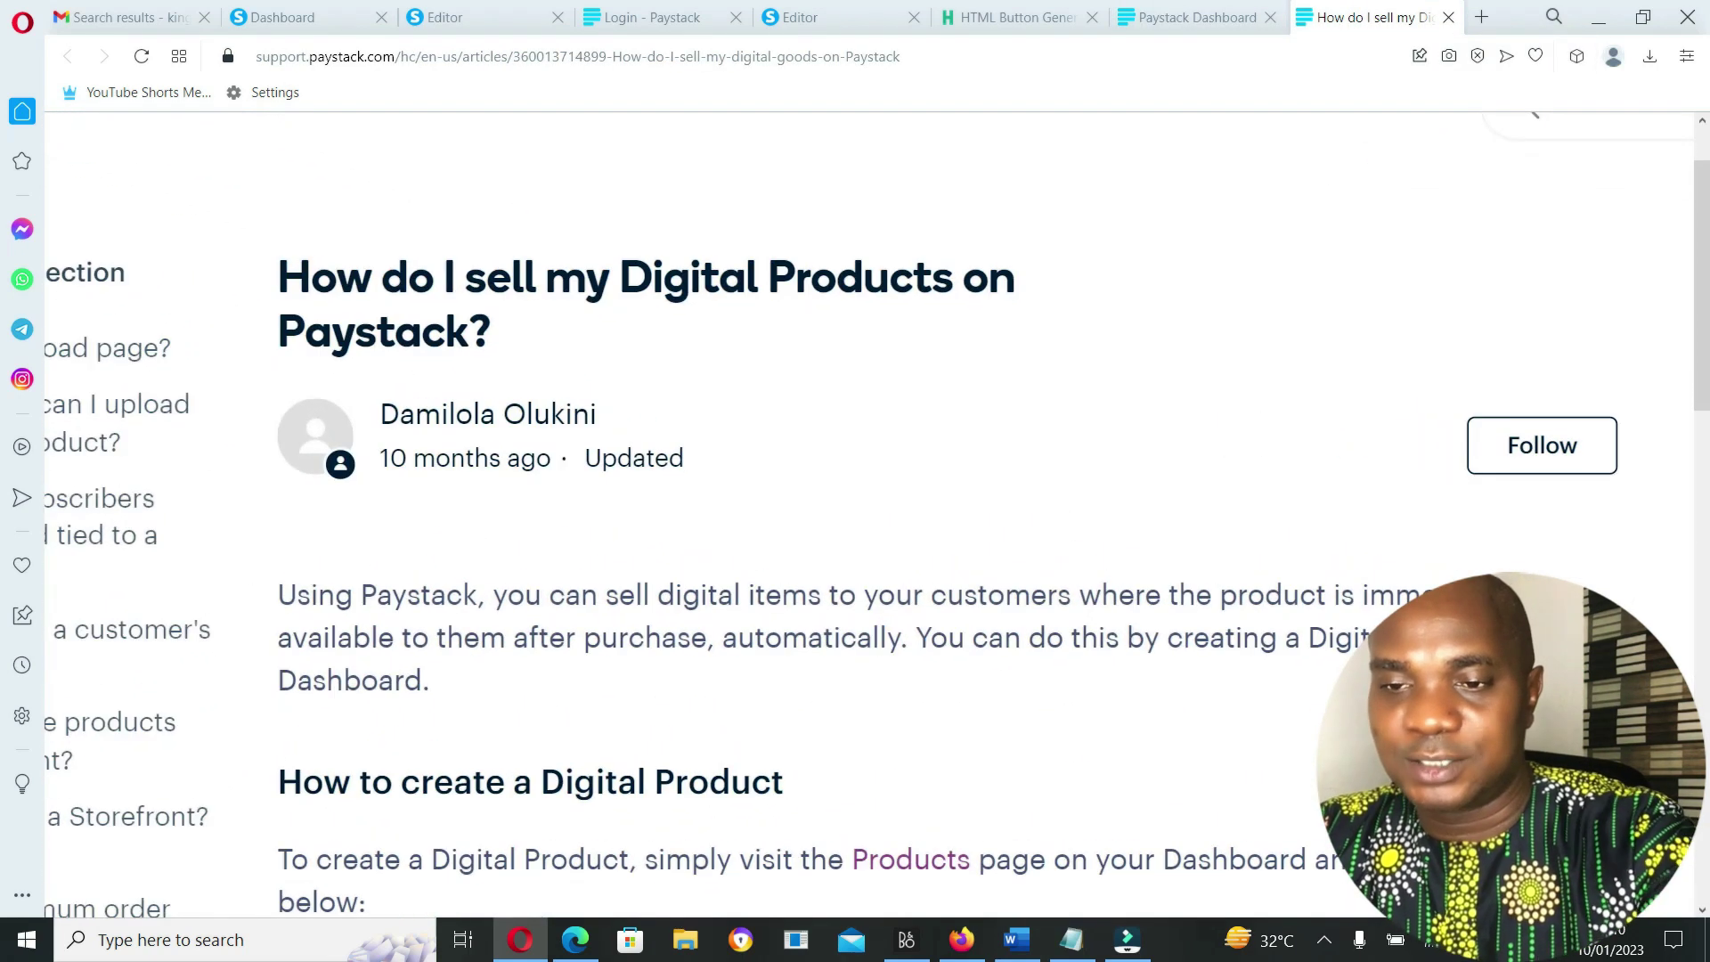
scroll(861, 517, "down", 4)
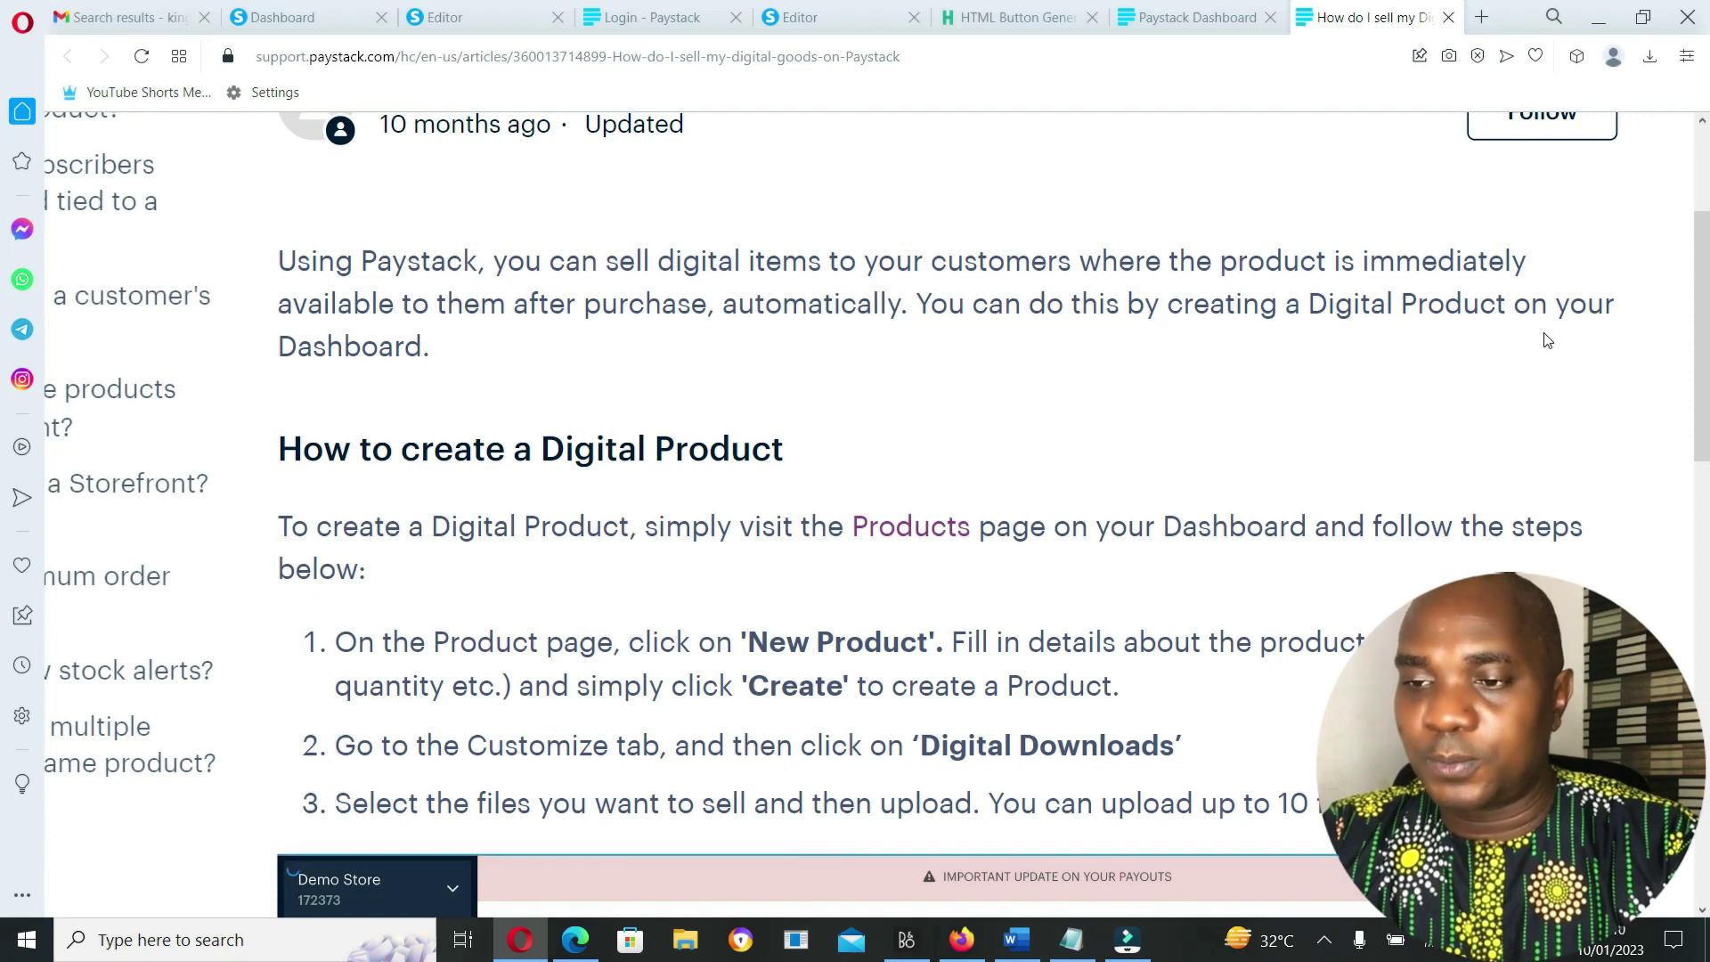
scroll(687, 392, "down", 7)
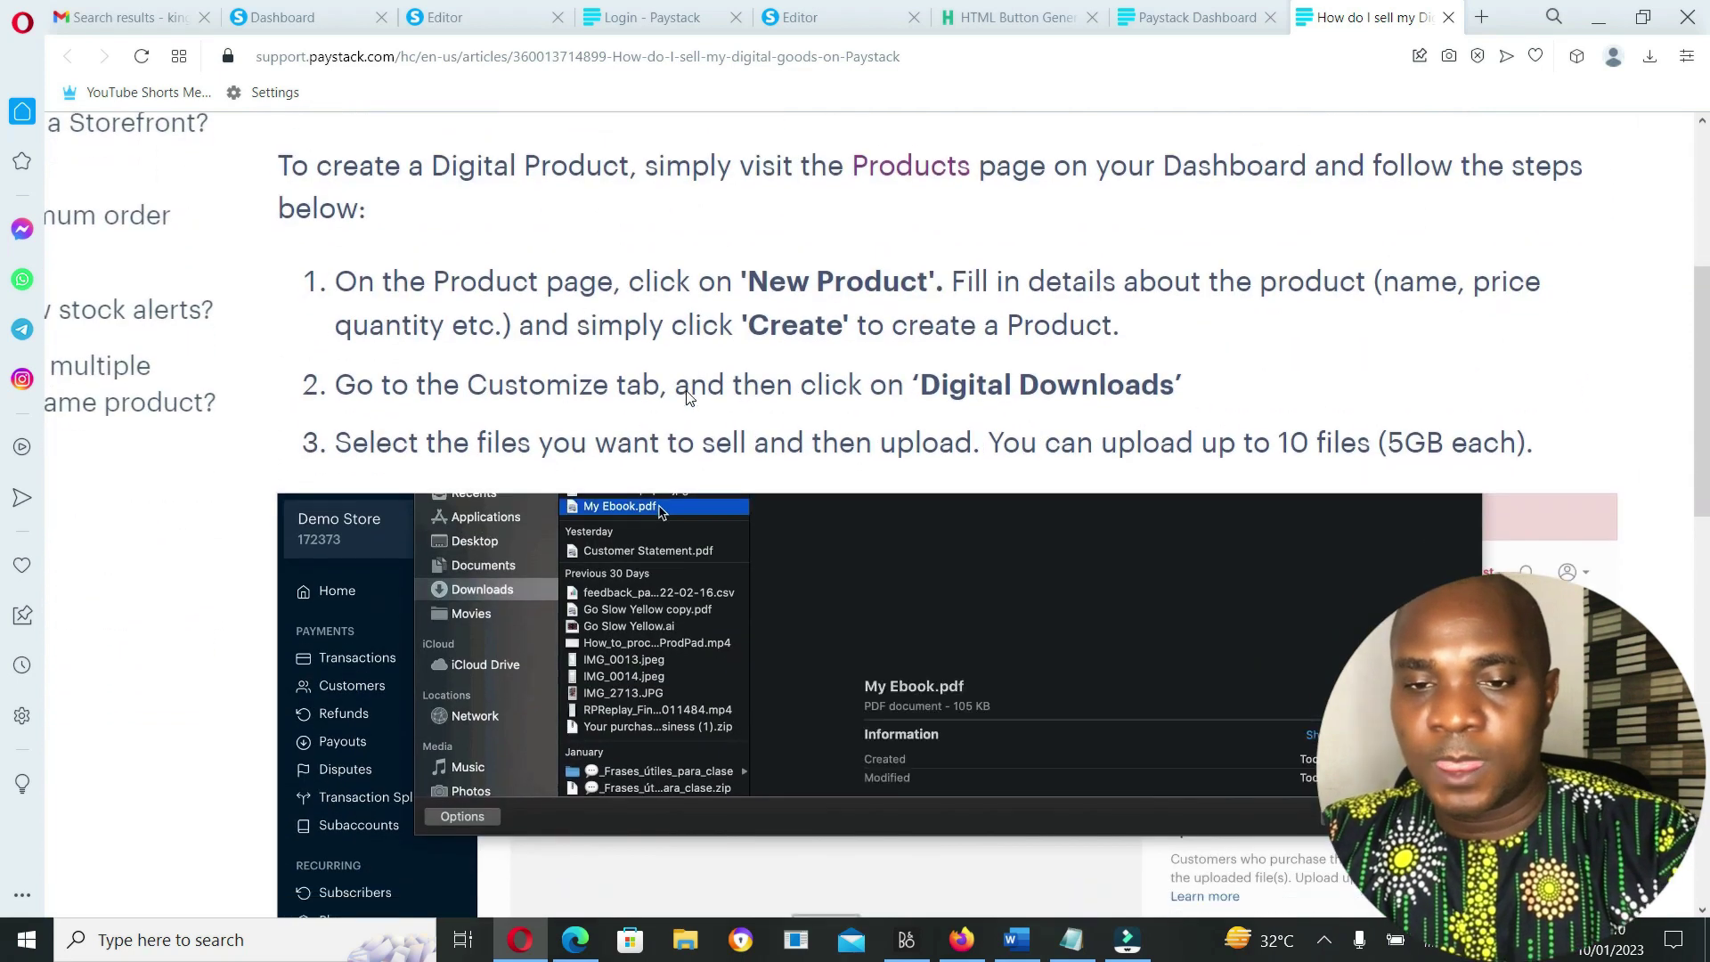
scroll(691, 393, "up", 2)
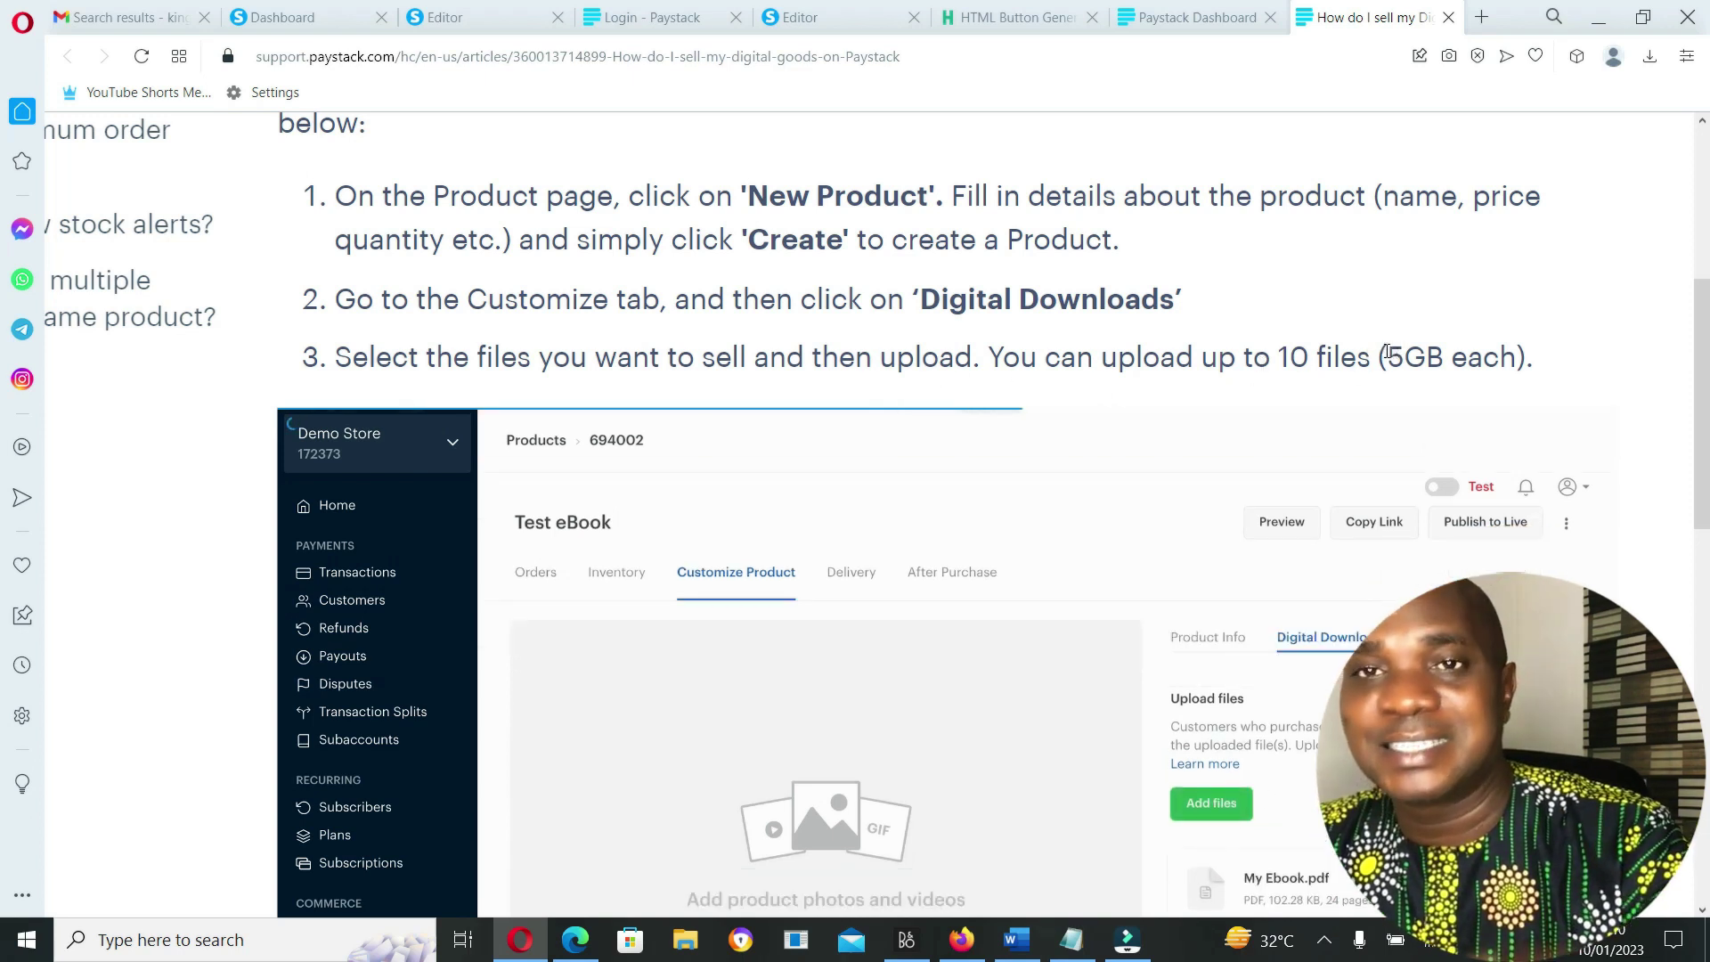
scroll(1381, 350, "down", 5)
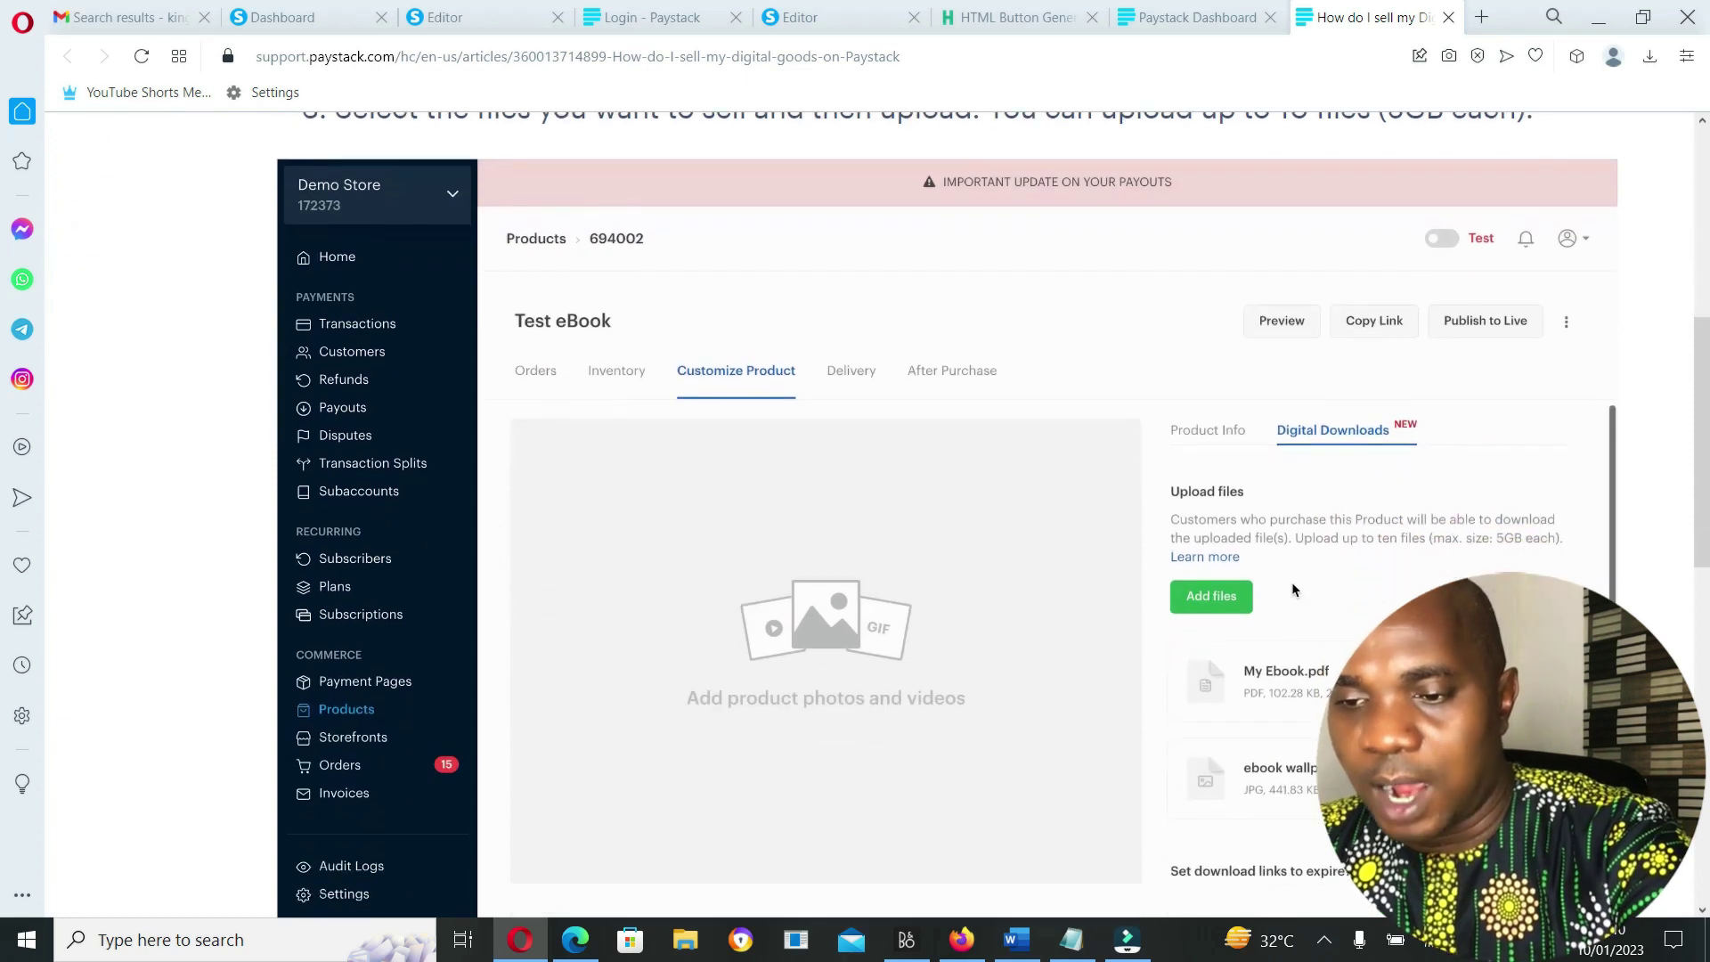
key("ctrl+minus")
scroll(855, 516, "down", 5)
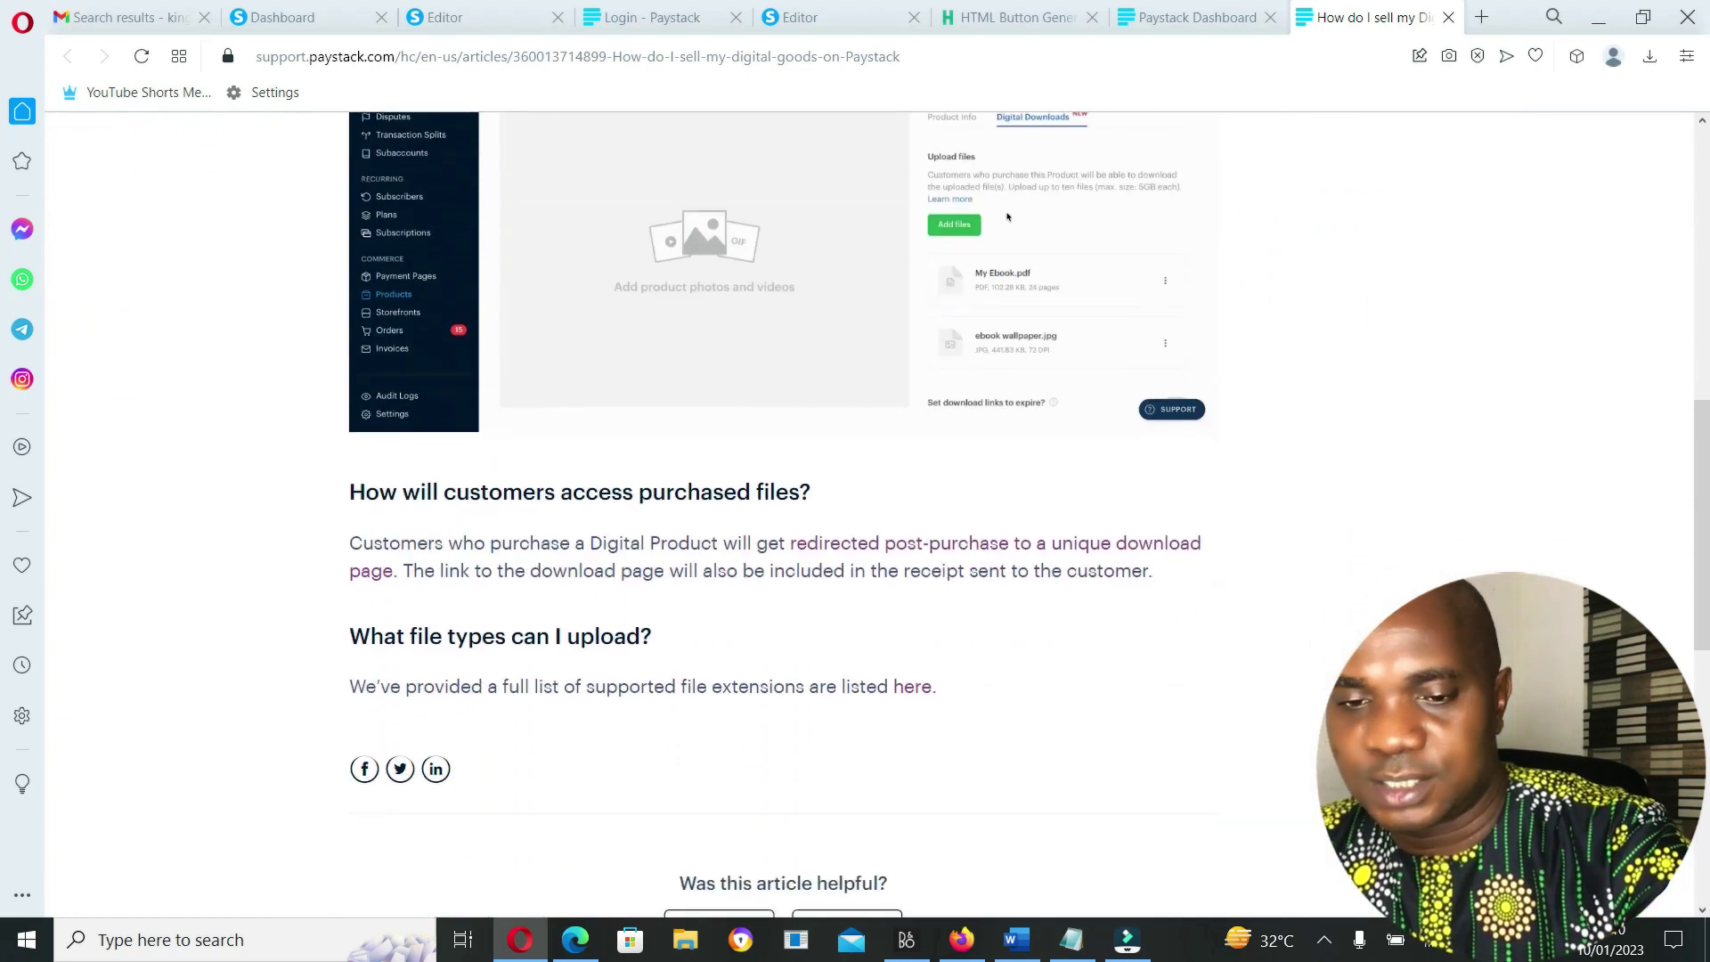
key("ctrl+plus")
key("ctrl+plus")
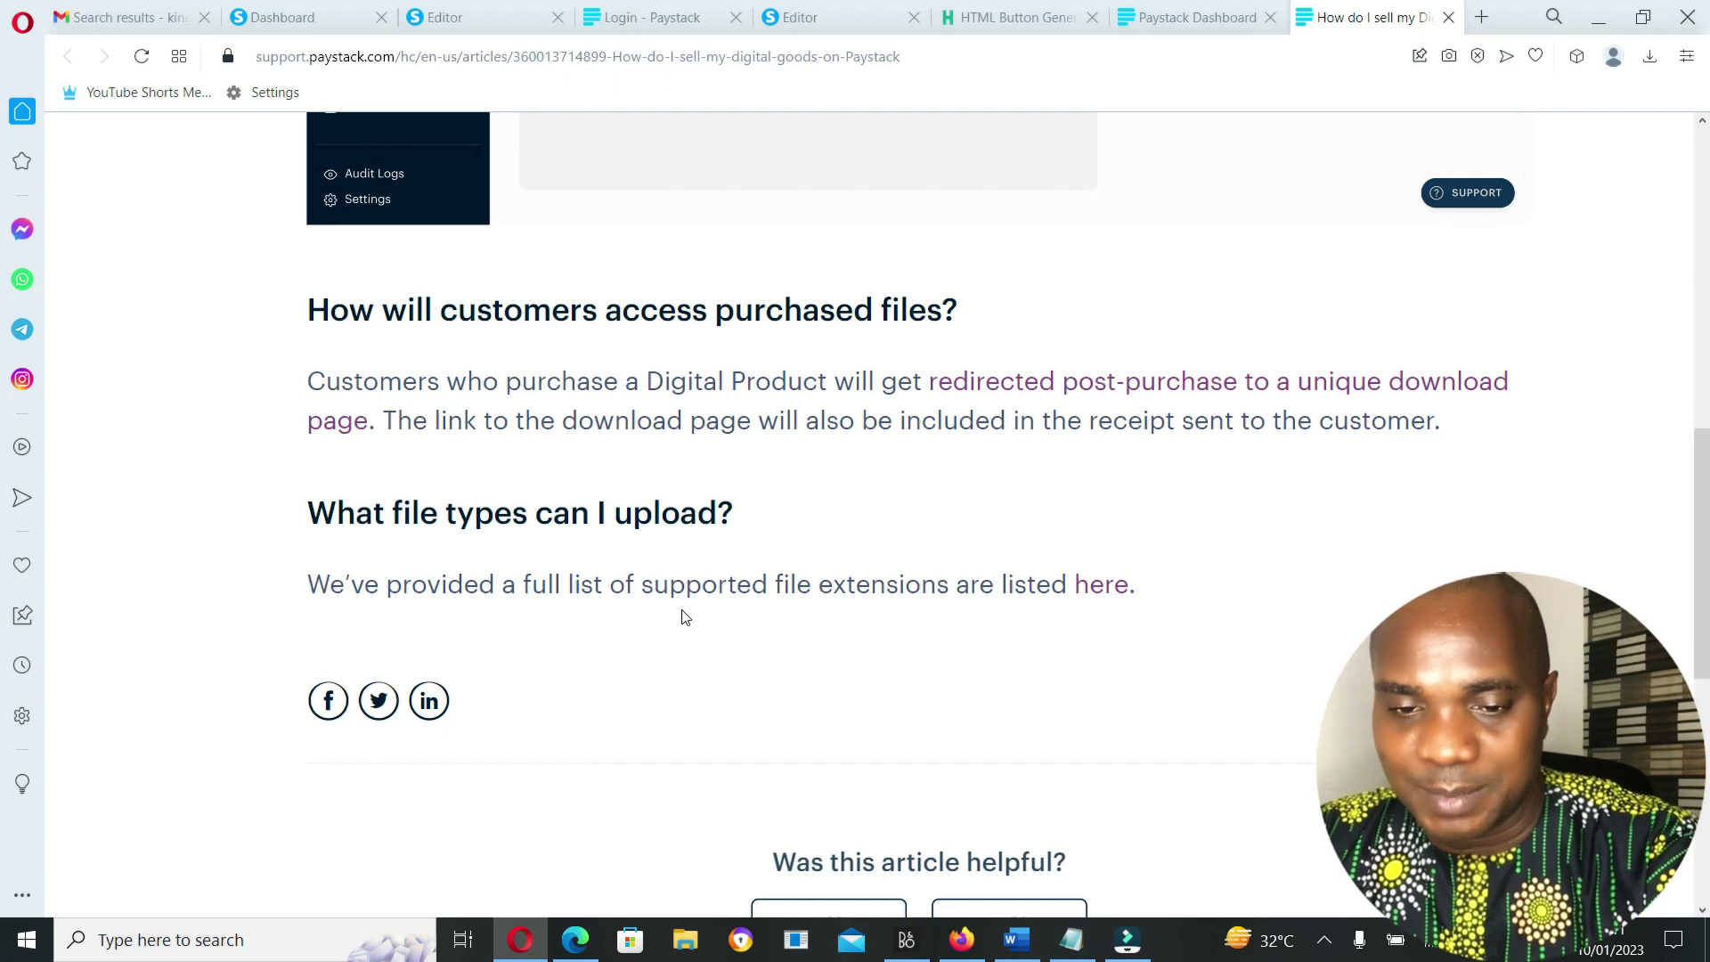
scroll(684, 616, "up", 2)
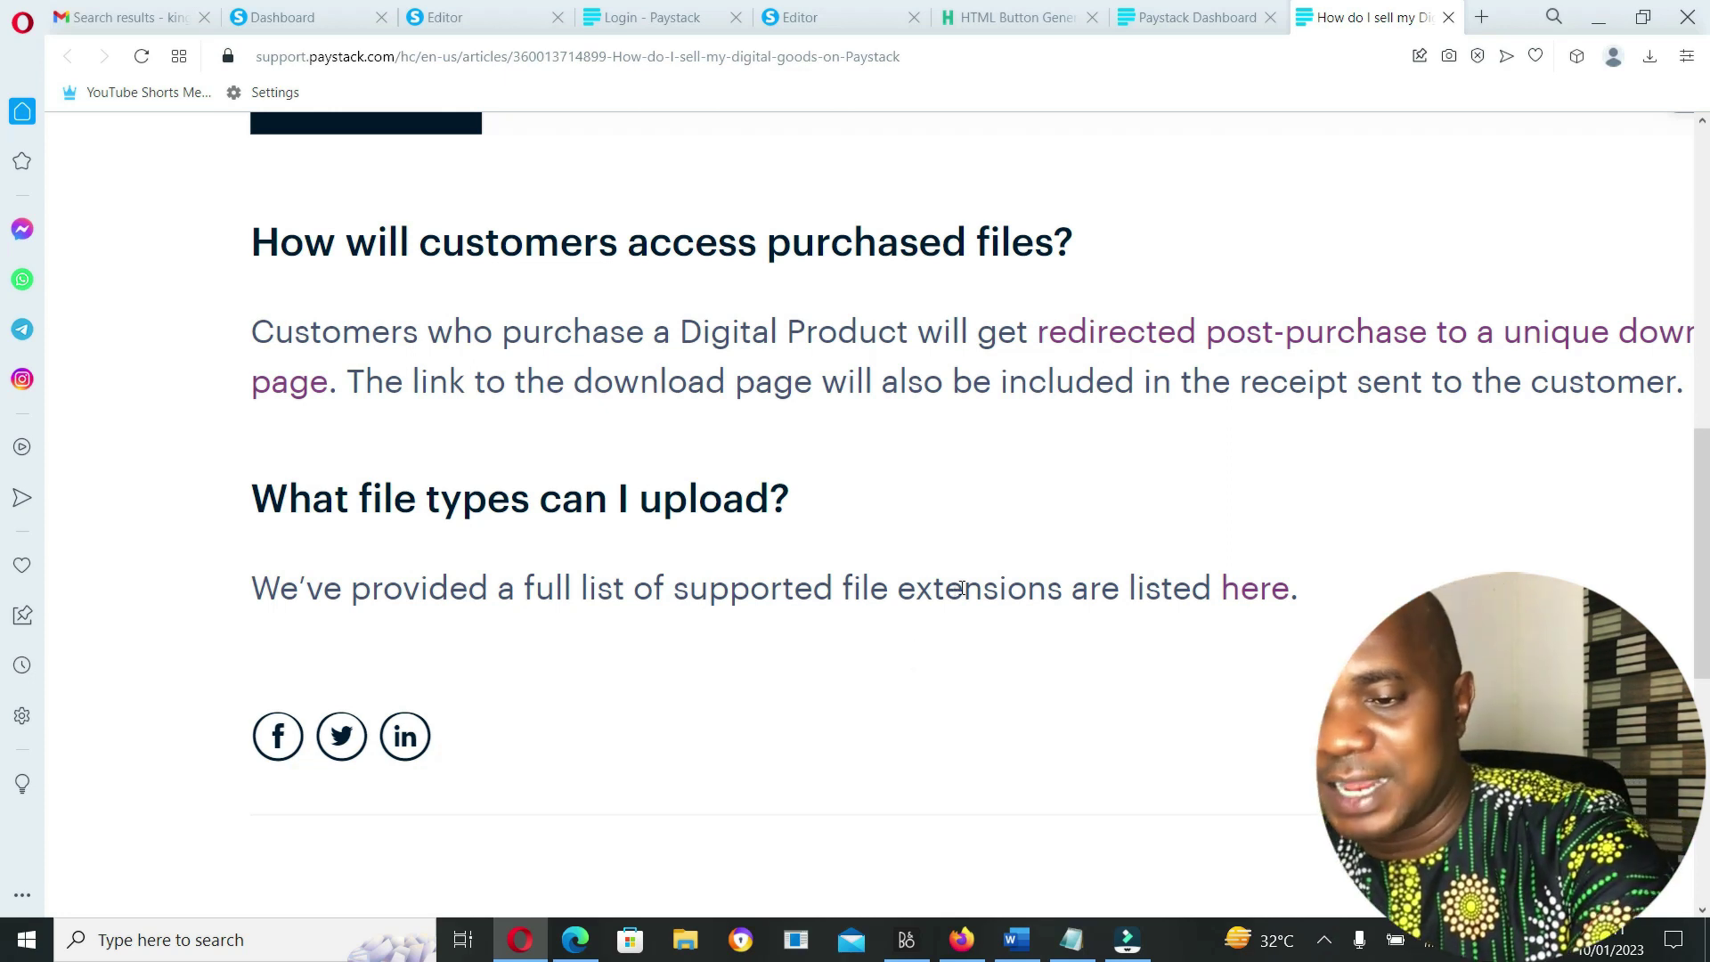
scroll(962, 588, "down", 2)
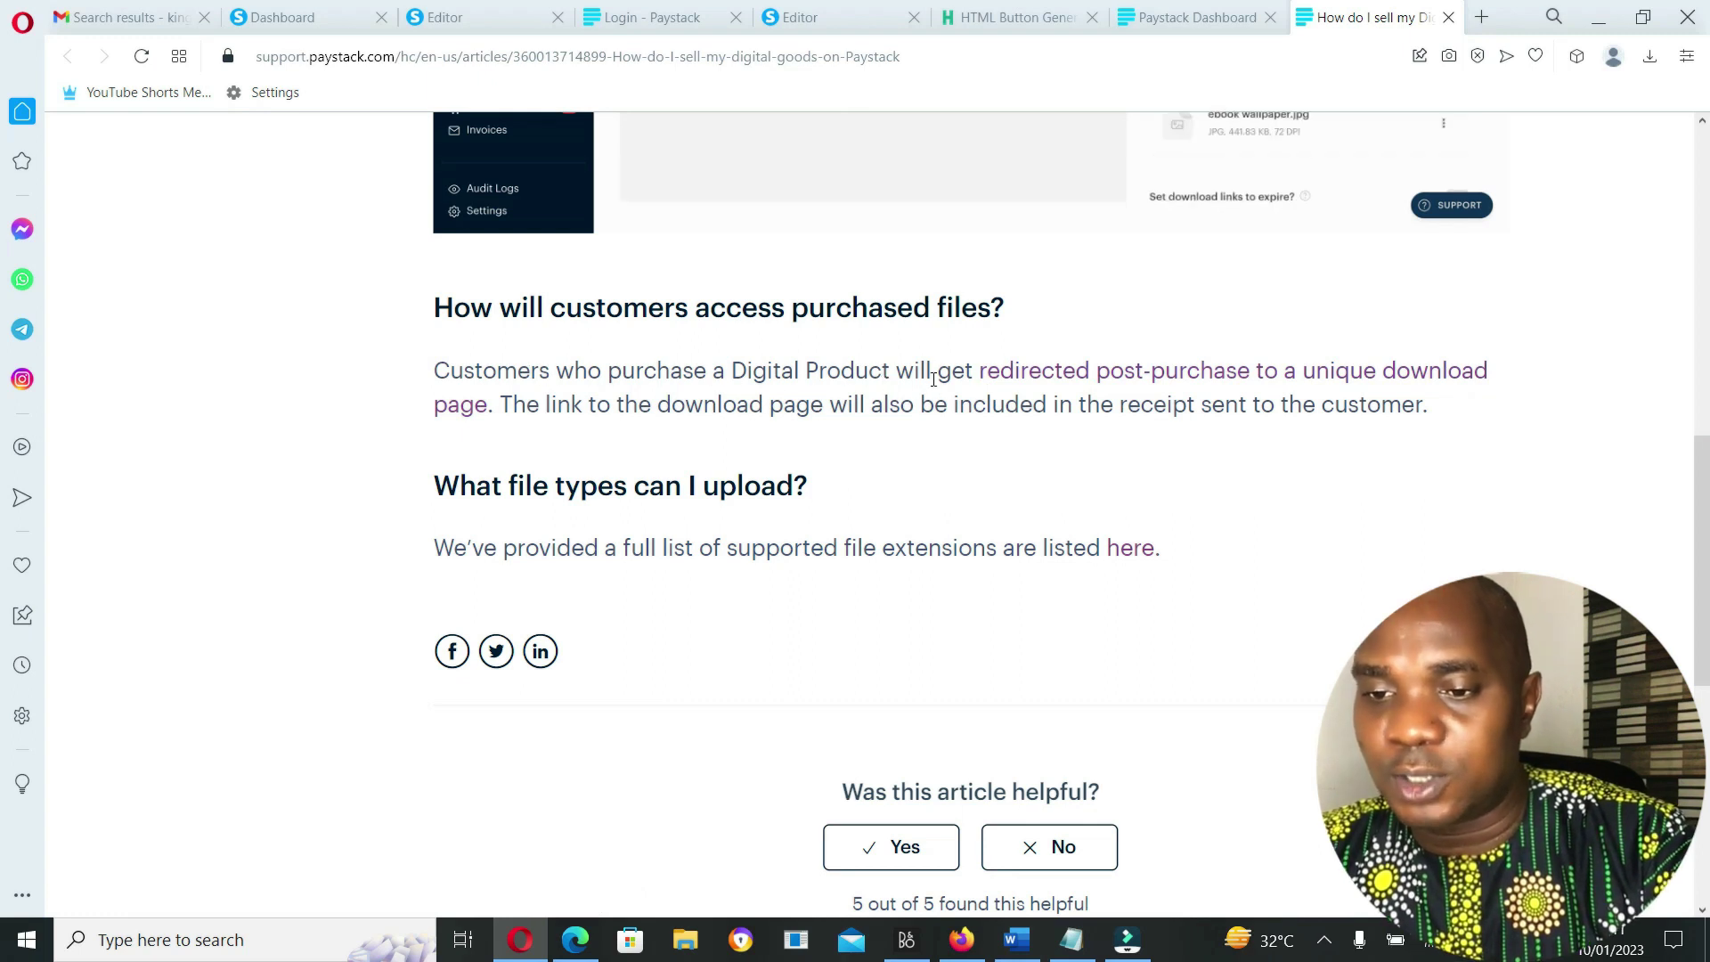
middle_click(1049, 377)
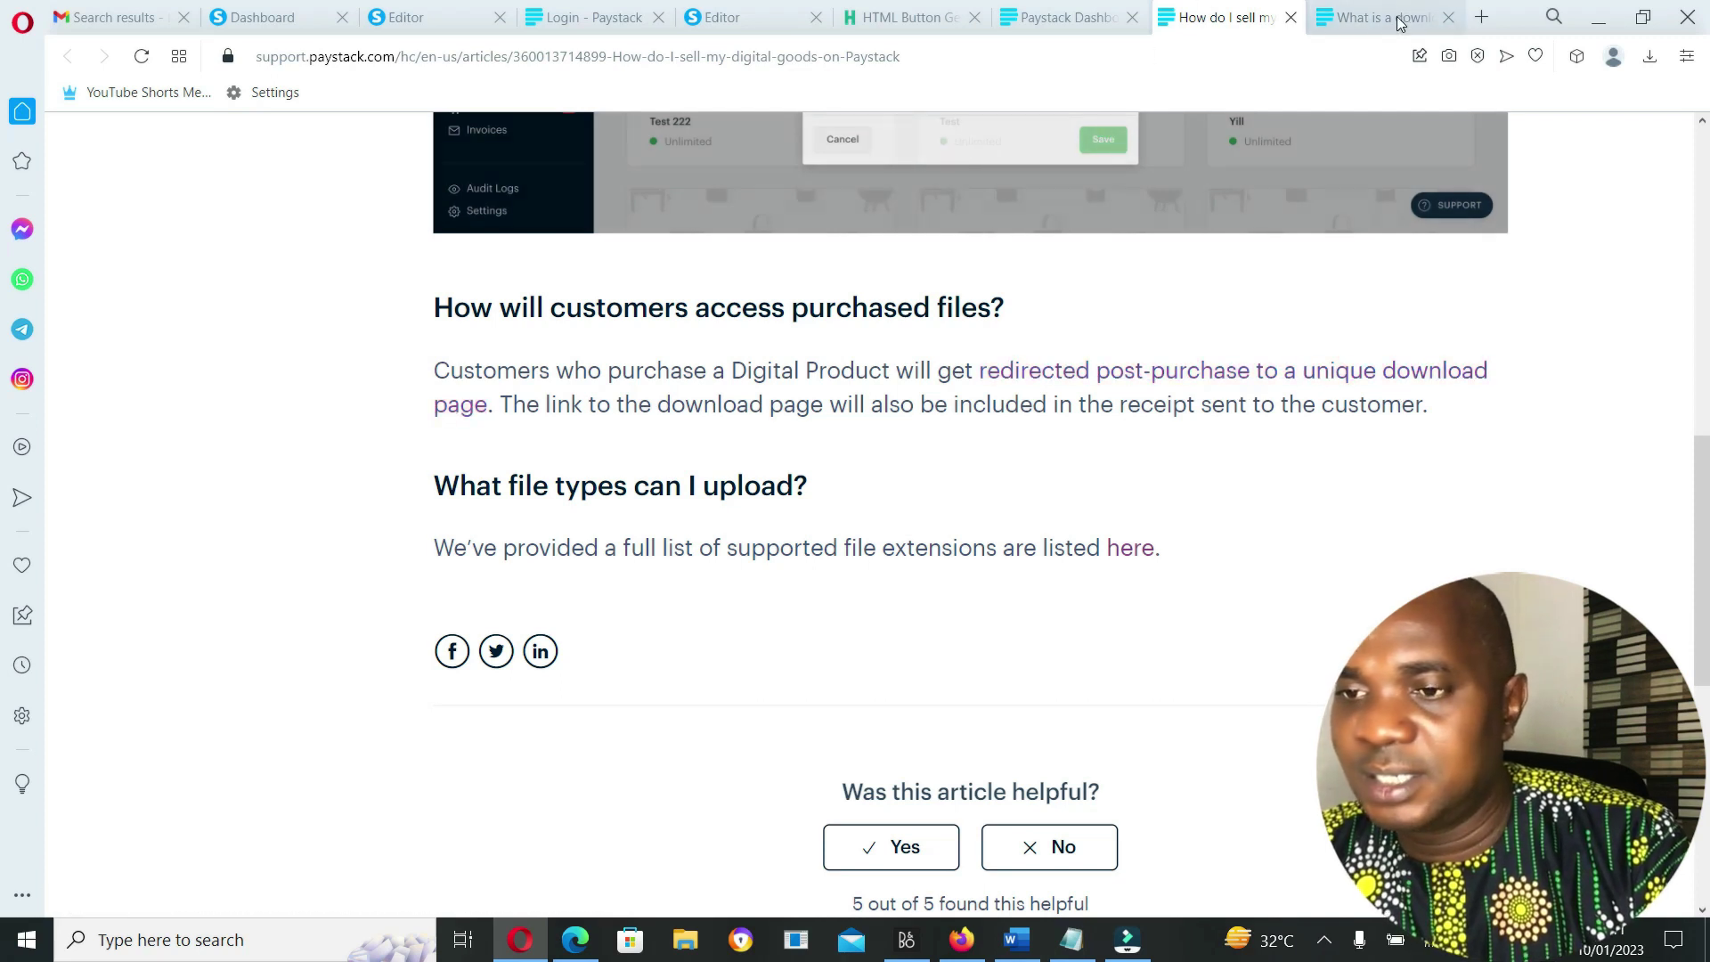
View the 'What is a download page?' article's sample page showing Test eBook.pdf
left_click(1358, 16)
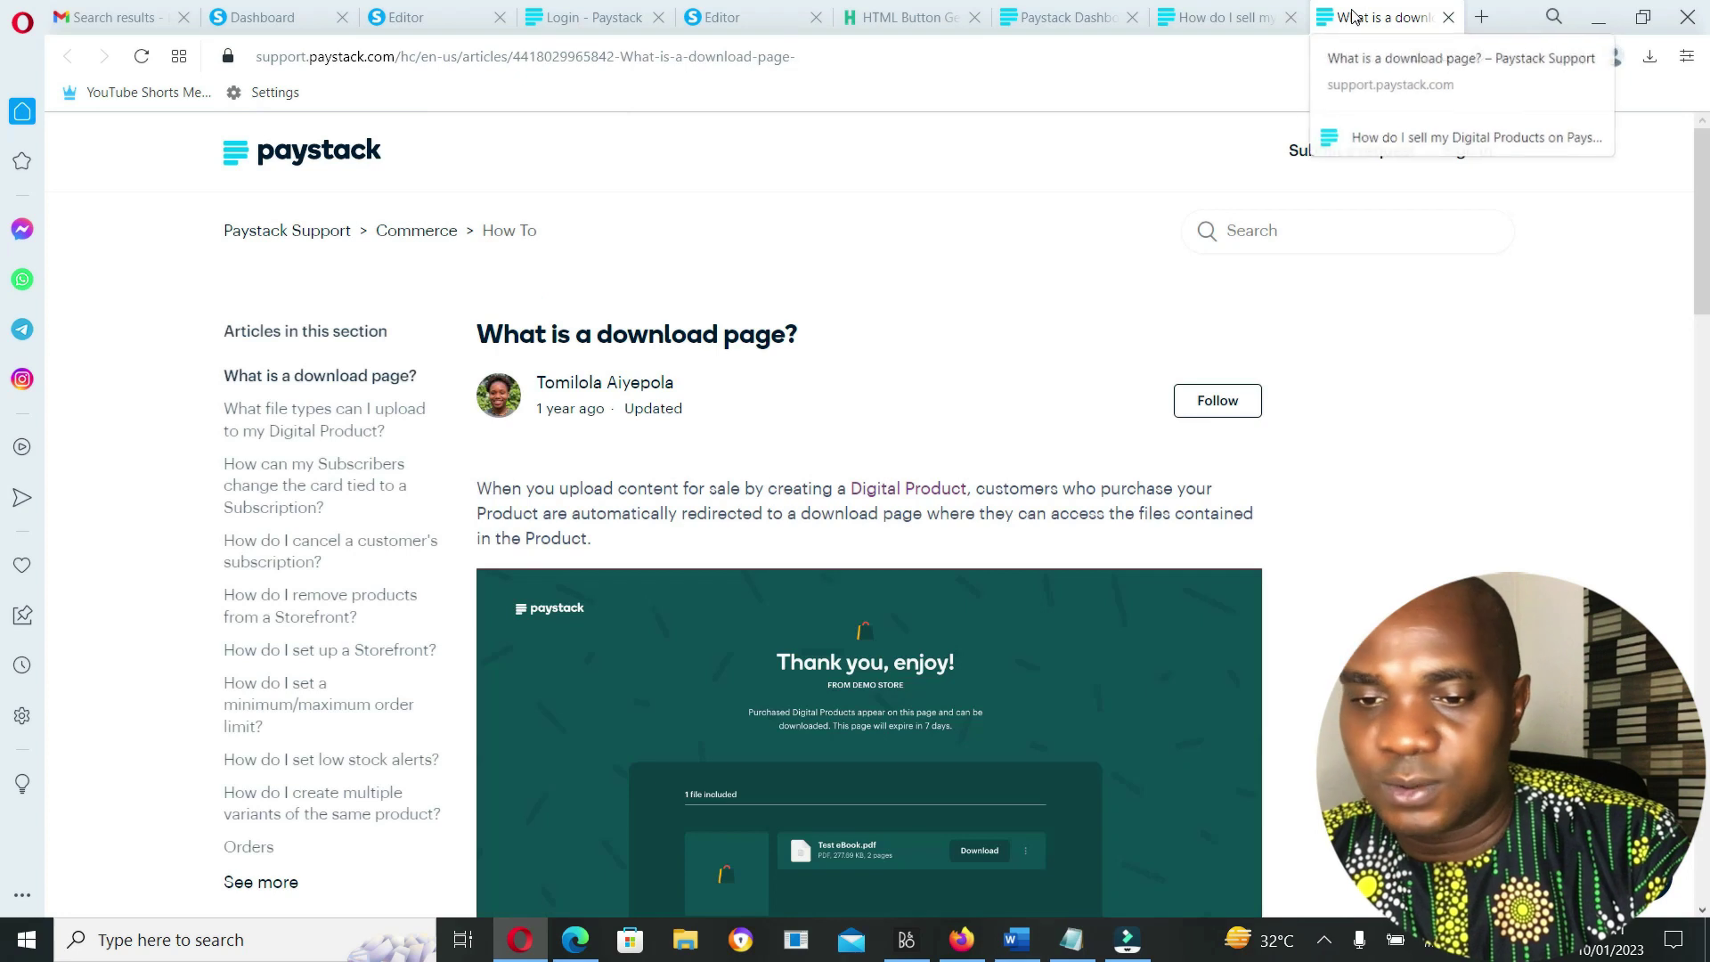
scroll(761, 585, "down", 3)
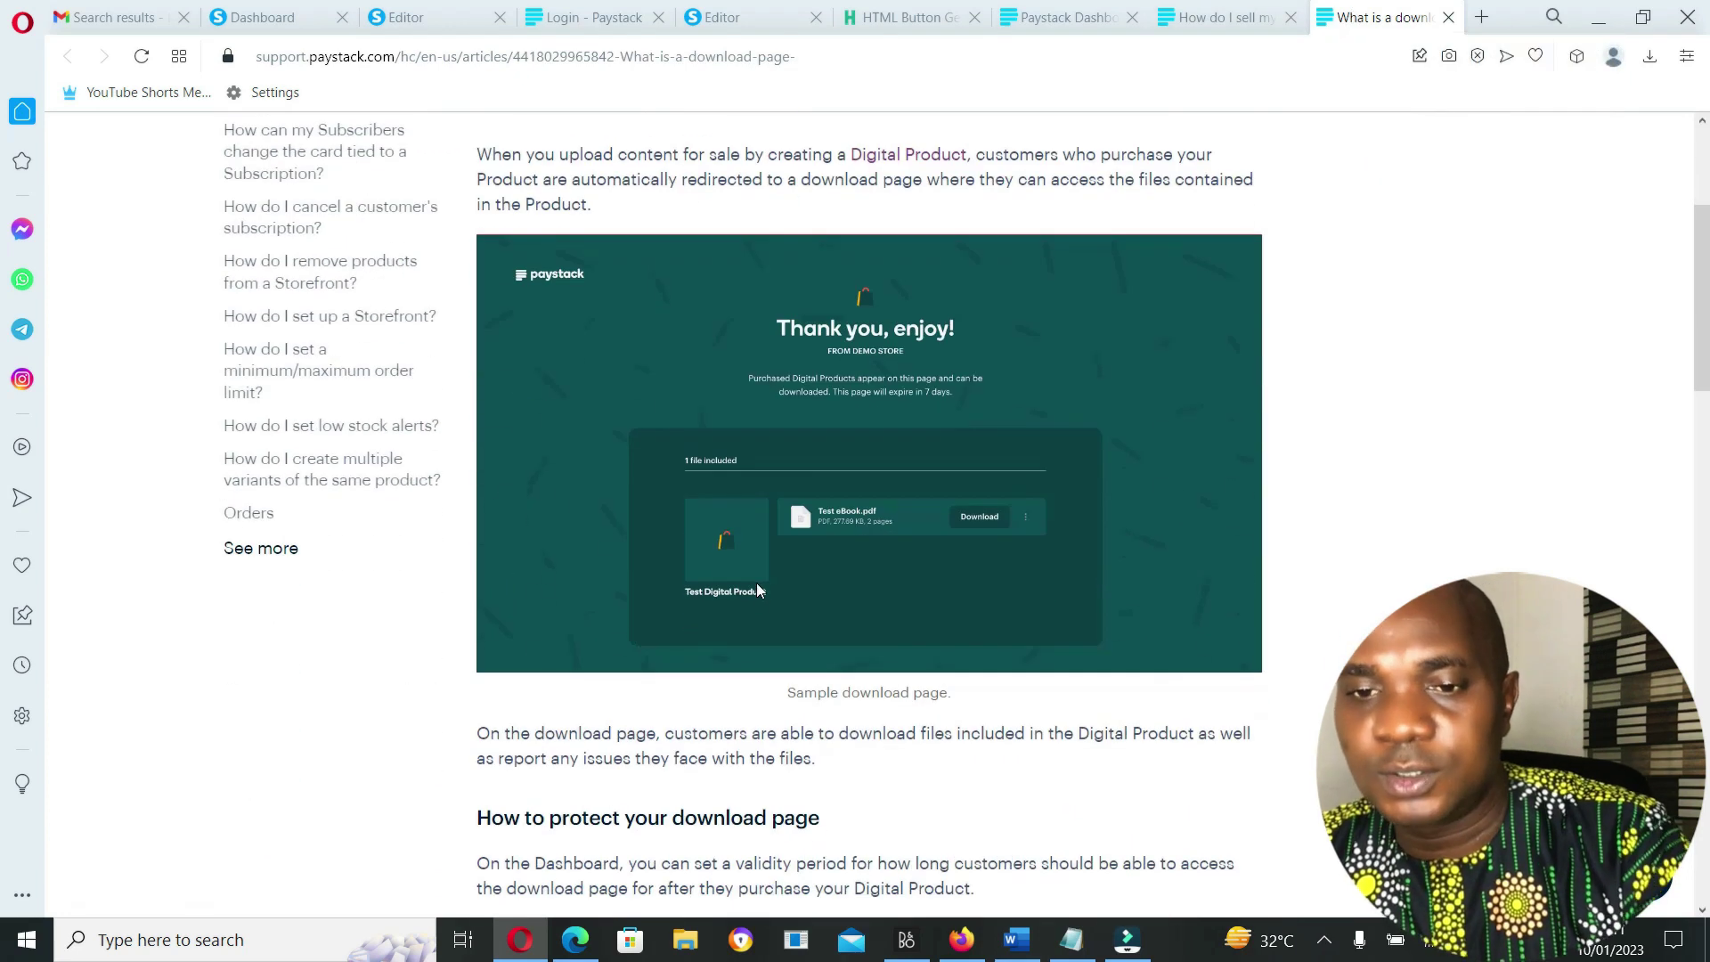
scroll(756, 583, "up", 3, "ctrl")
scroll(926, 315, "down", 2)
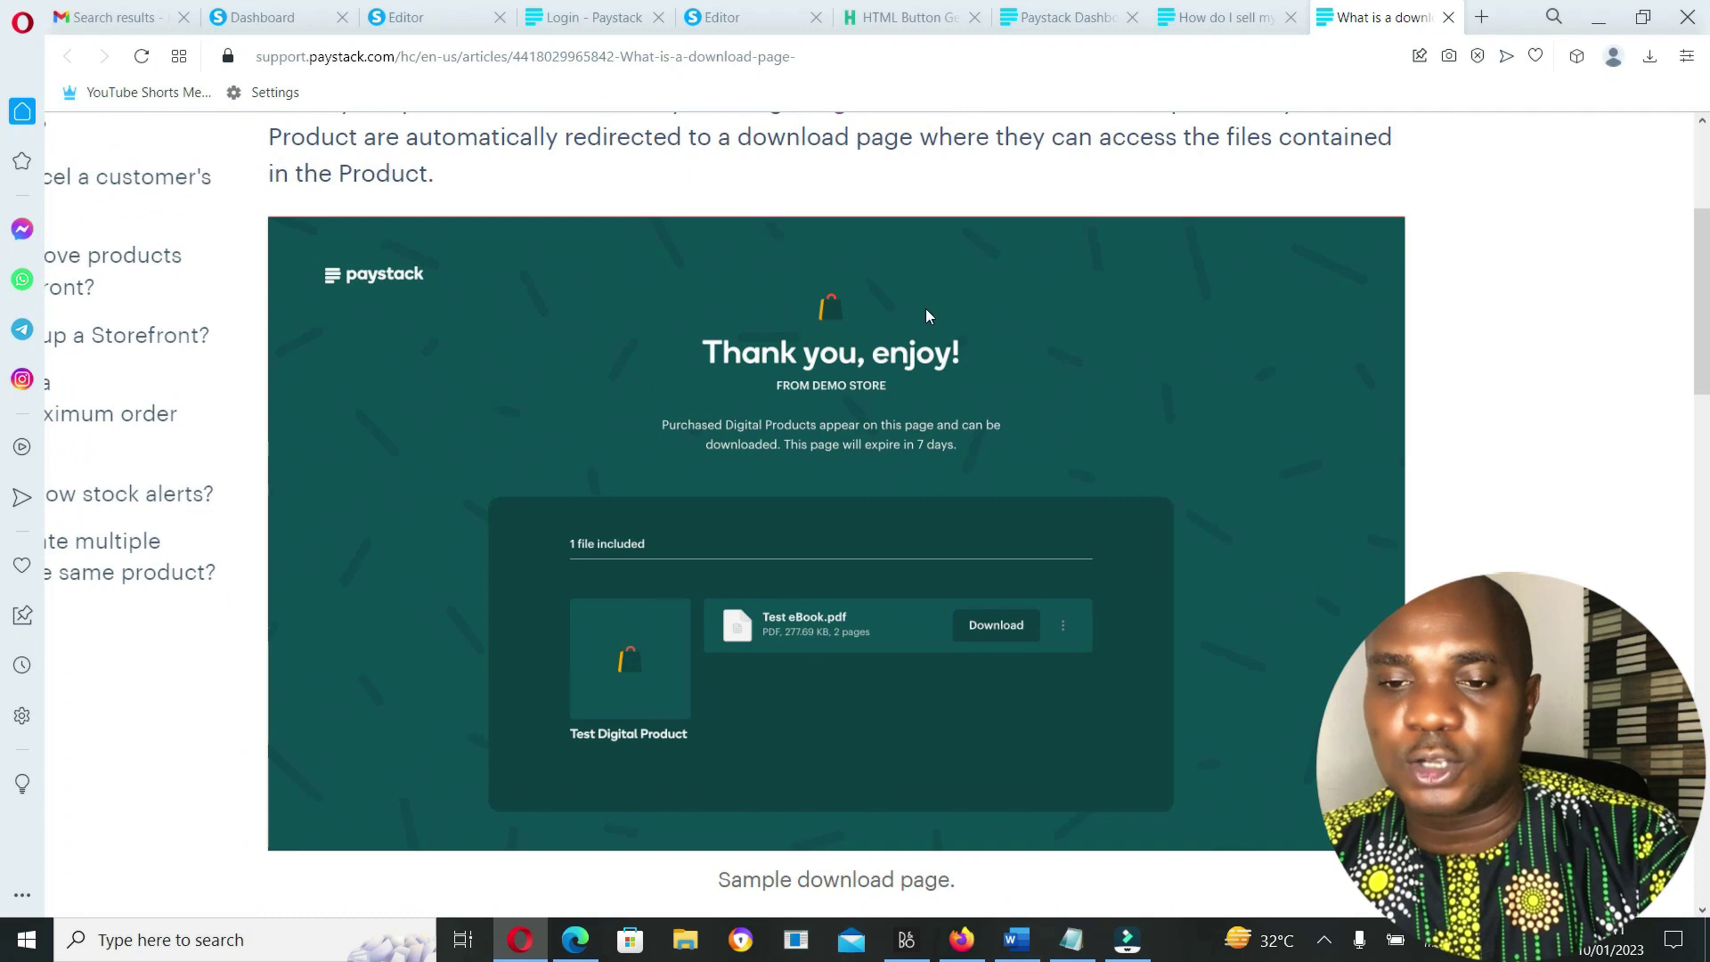
scroll(805, 339, "down", 2)
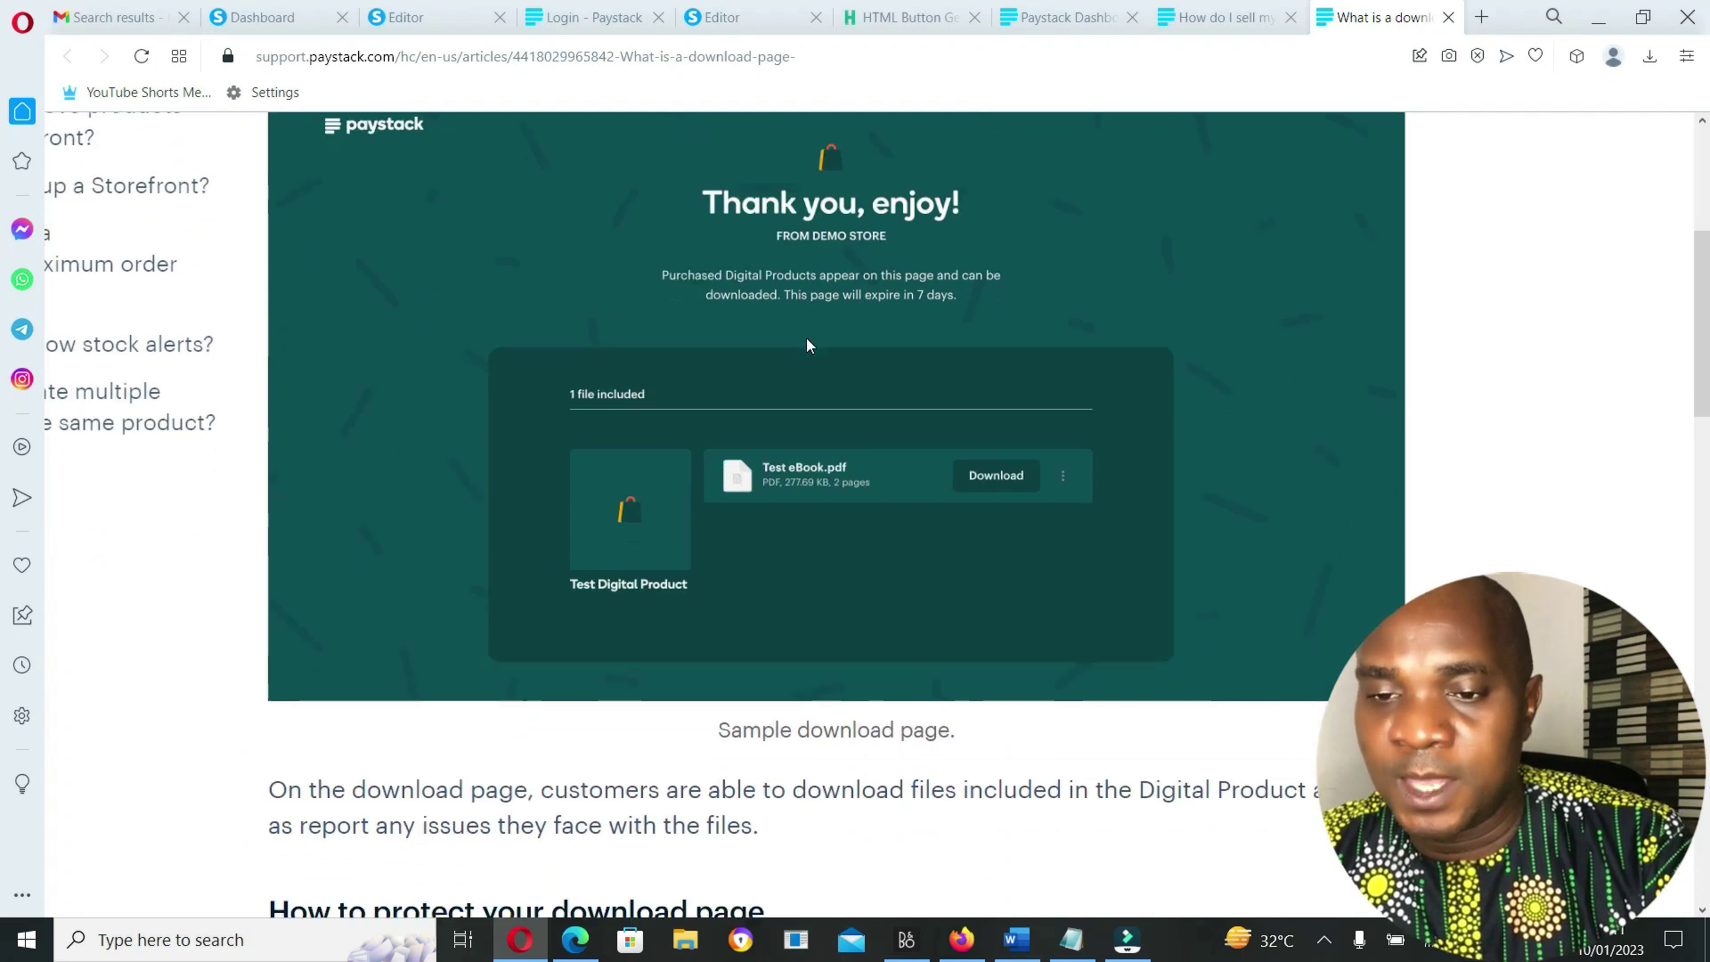
scroll(803, 337, "up", 4, "ctrl")
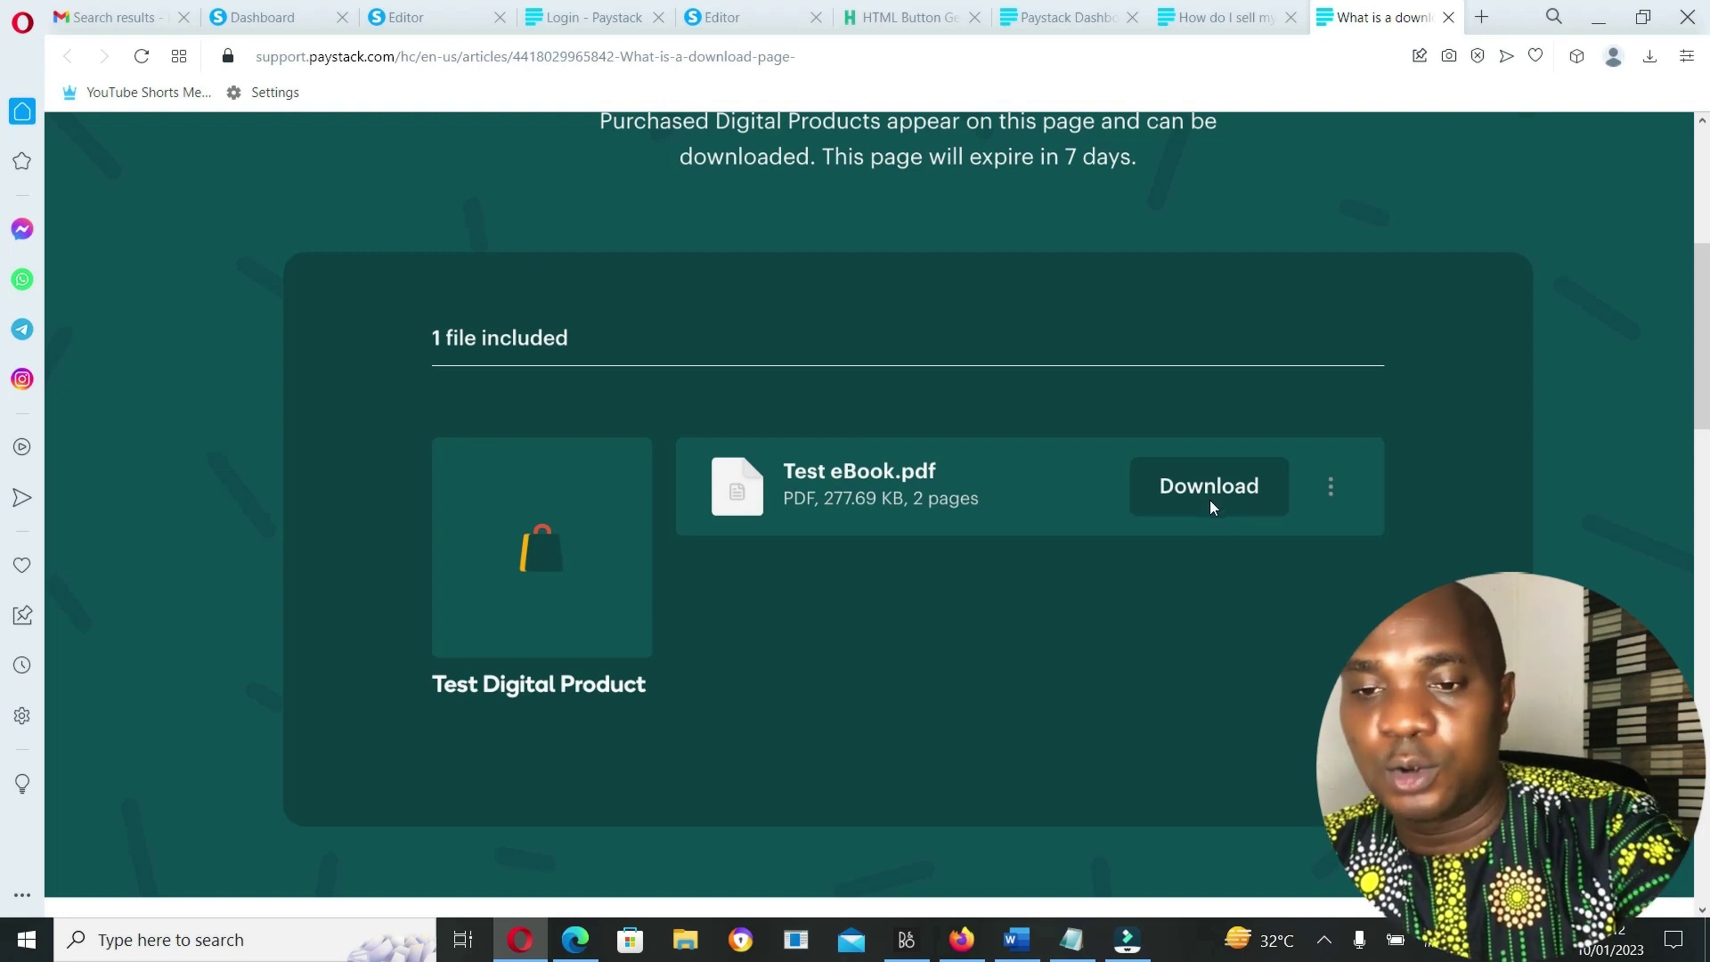
scroll(1209, 499, "down", 5, "ctrl")
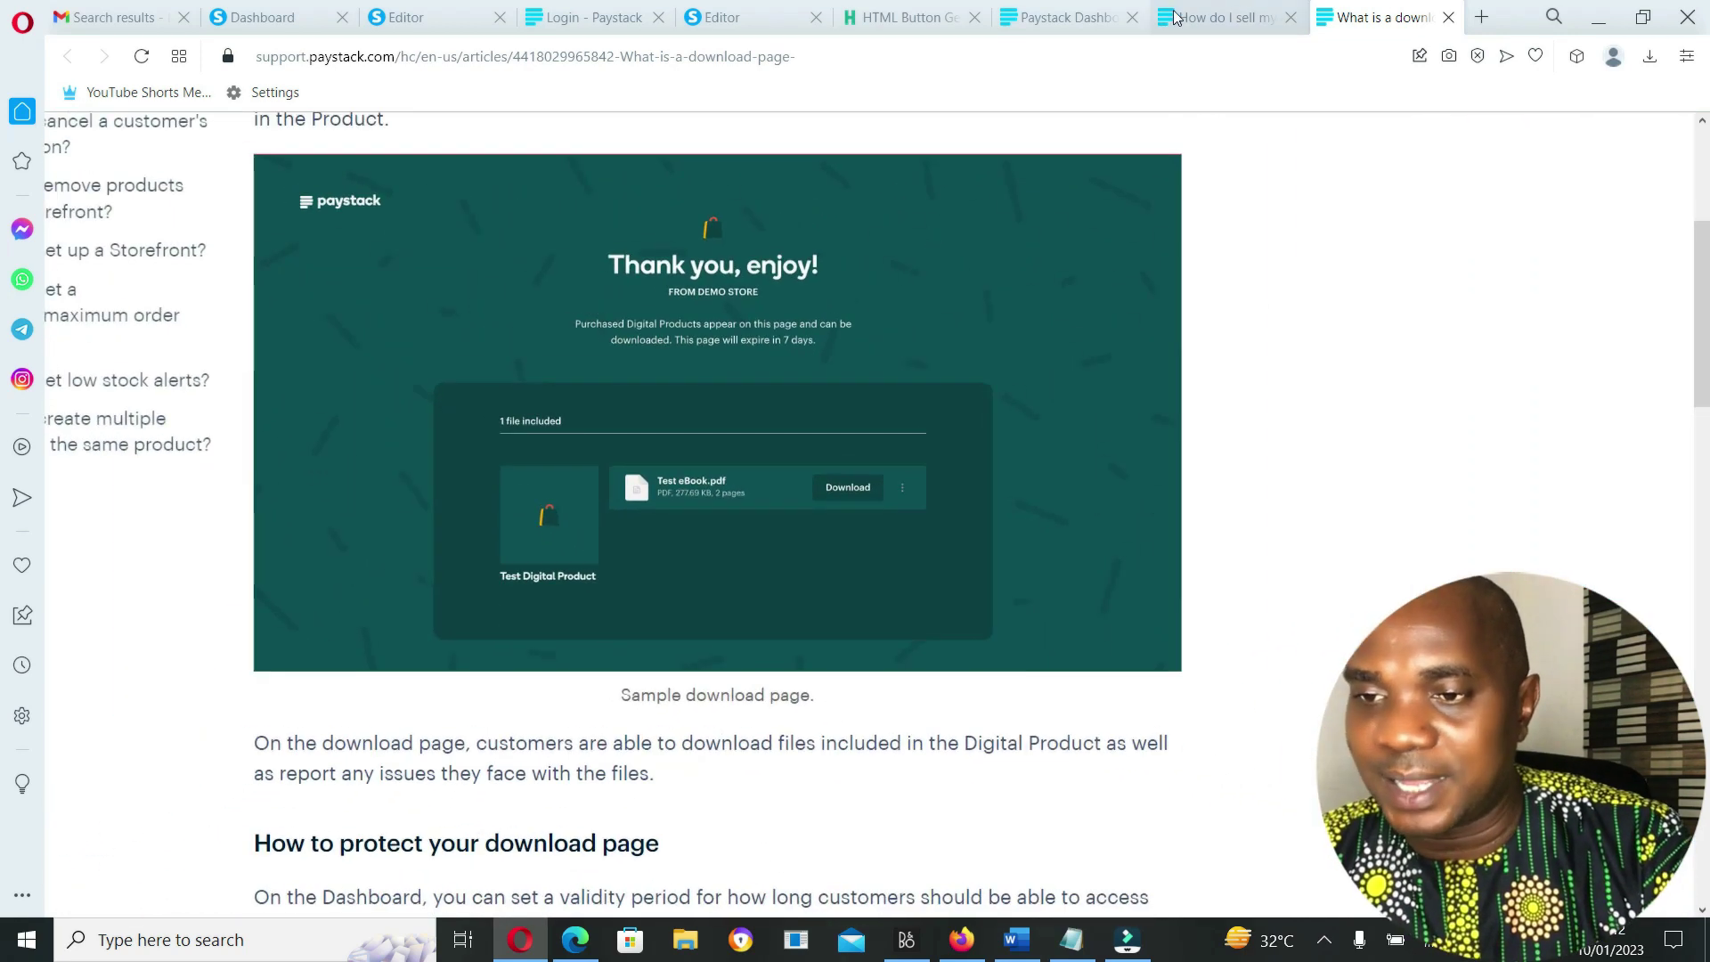
From the digital products article, open the supported file types link in a new tab
left_click(1218, 17)
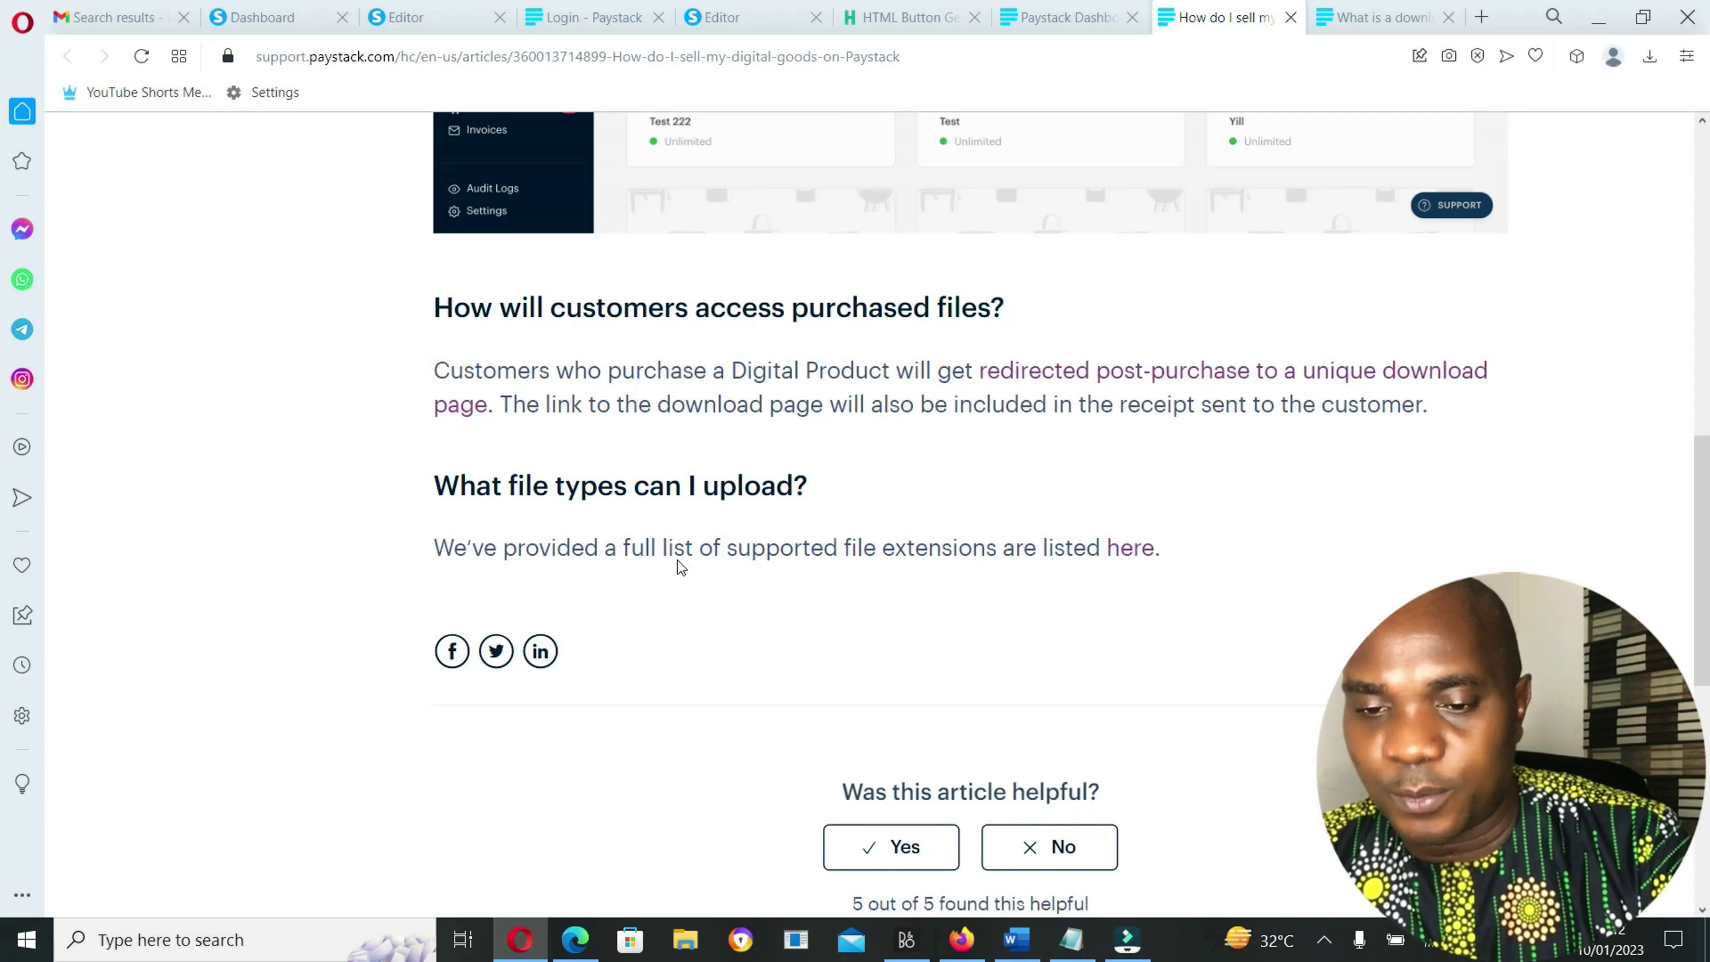
scroll(881, 566, "down", 2)
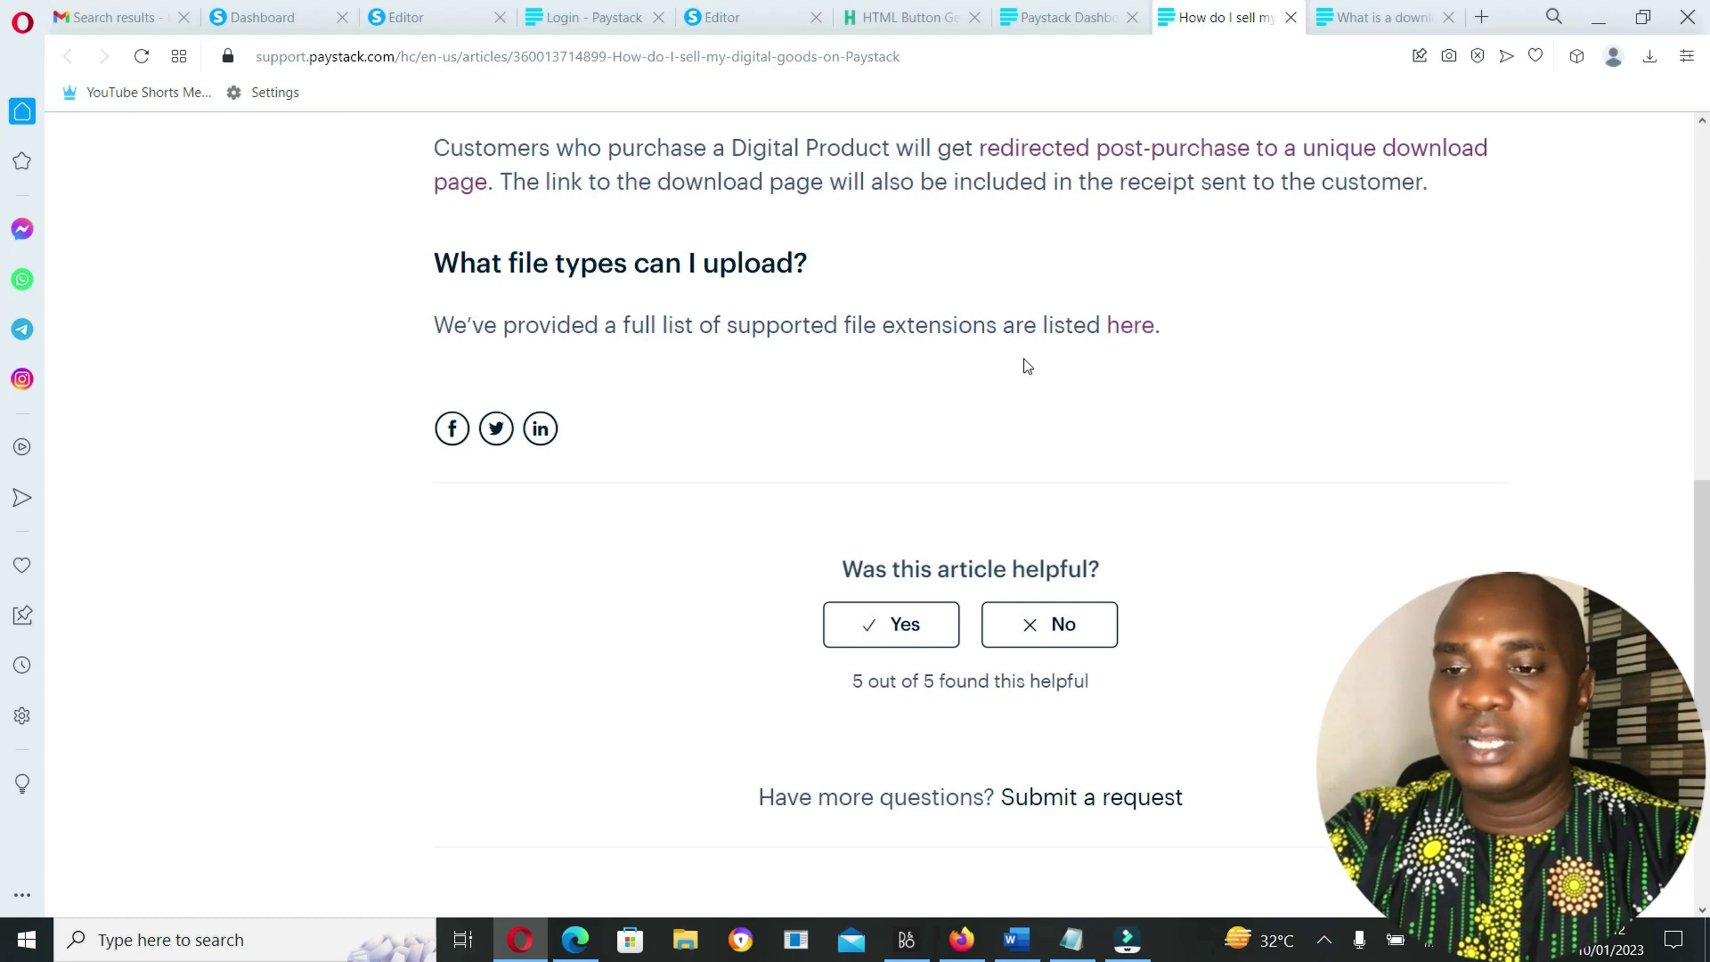
right_click(1124, 329)
left_click(1156, 347)
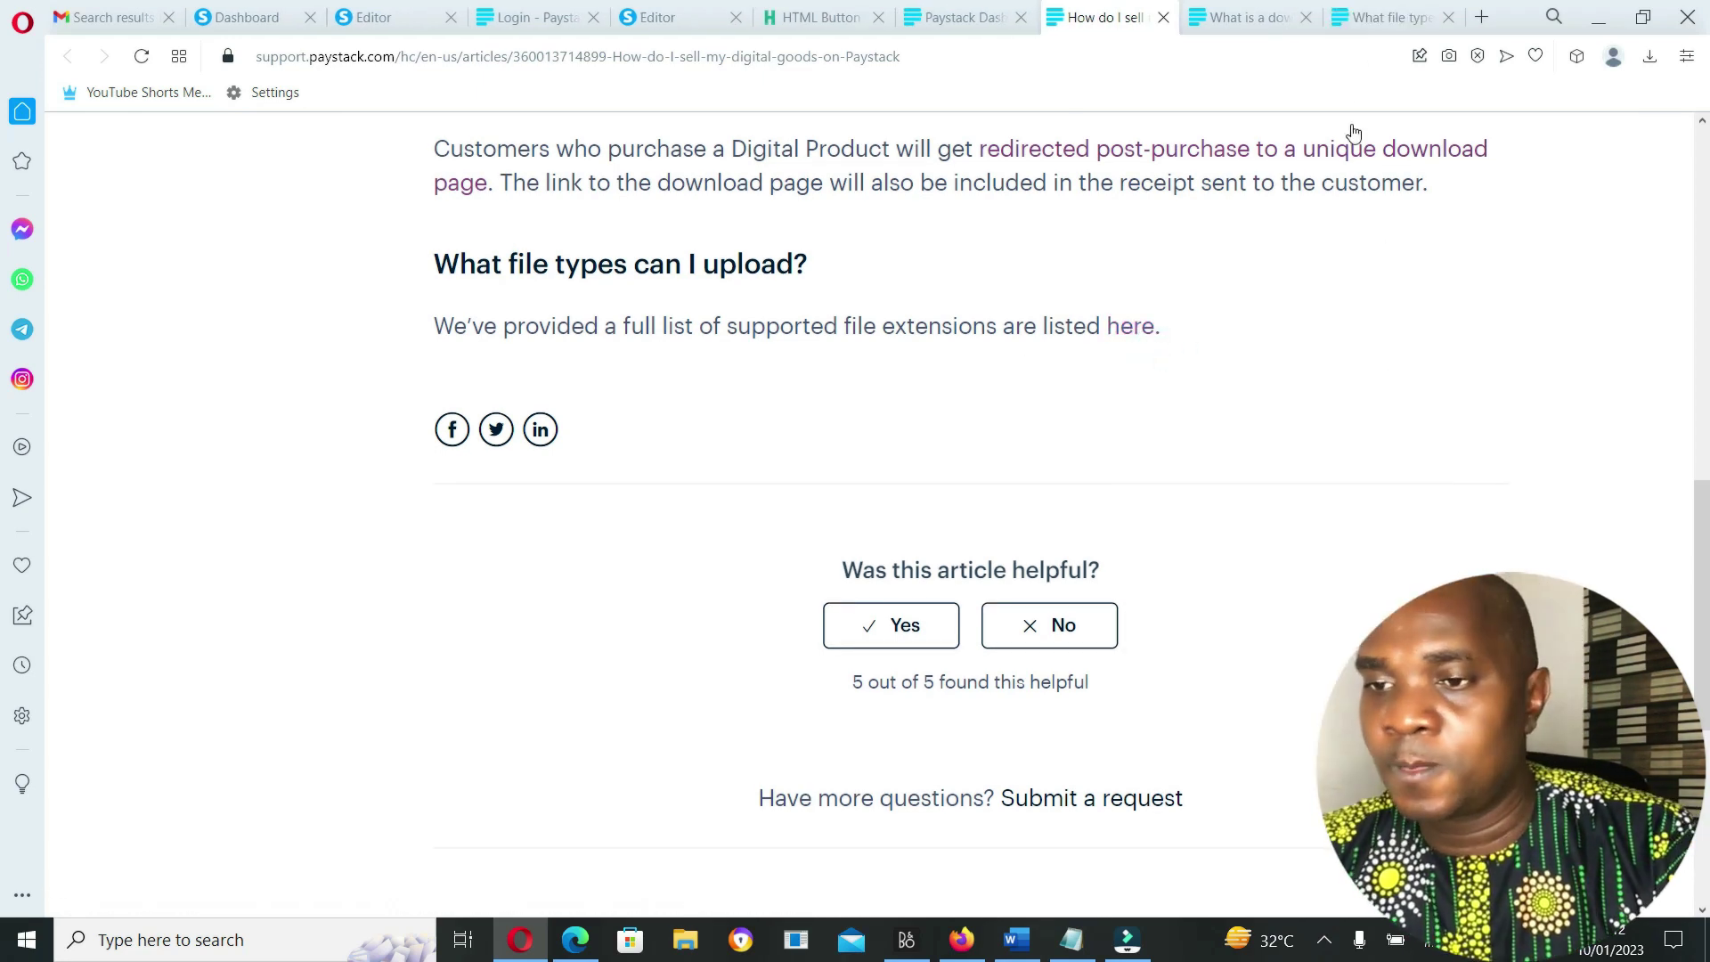
Close the 'What is a download page?' tab, keeping the file types article showing
left_click(1395, 21)
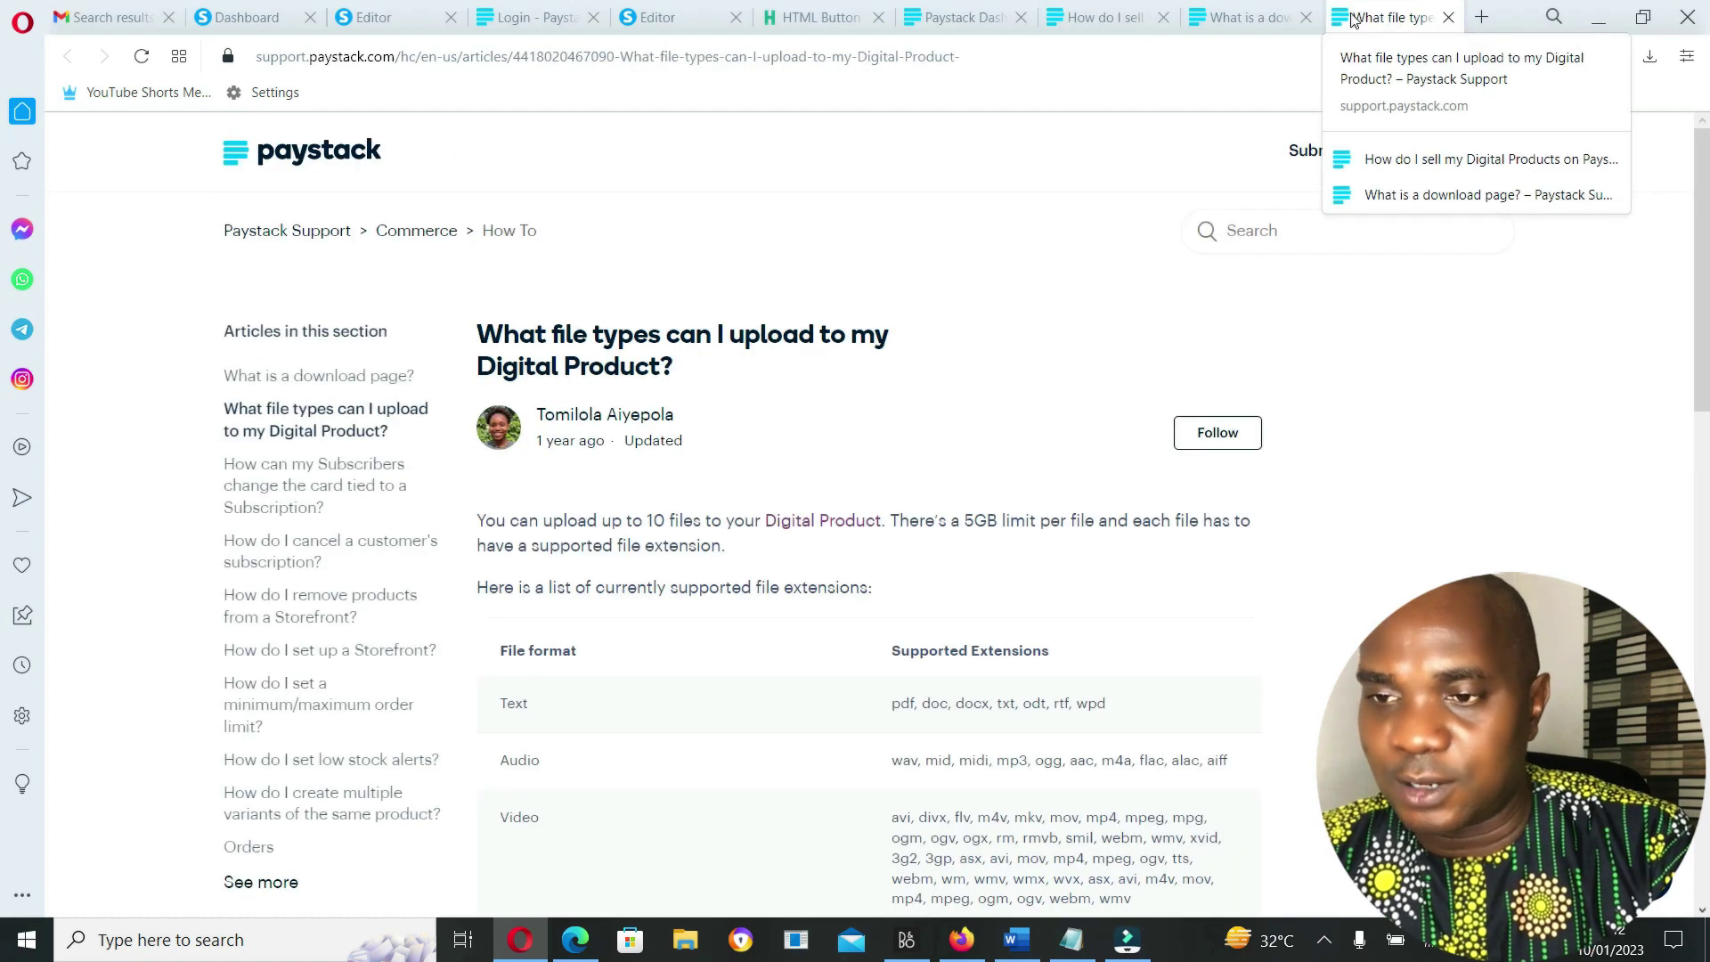
left_click(1239, 22)
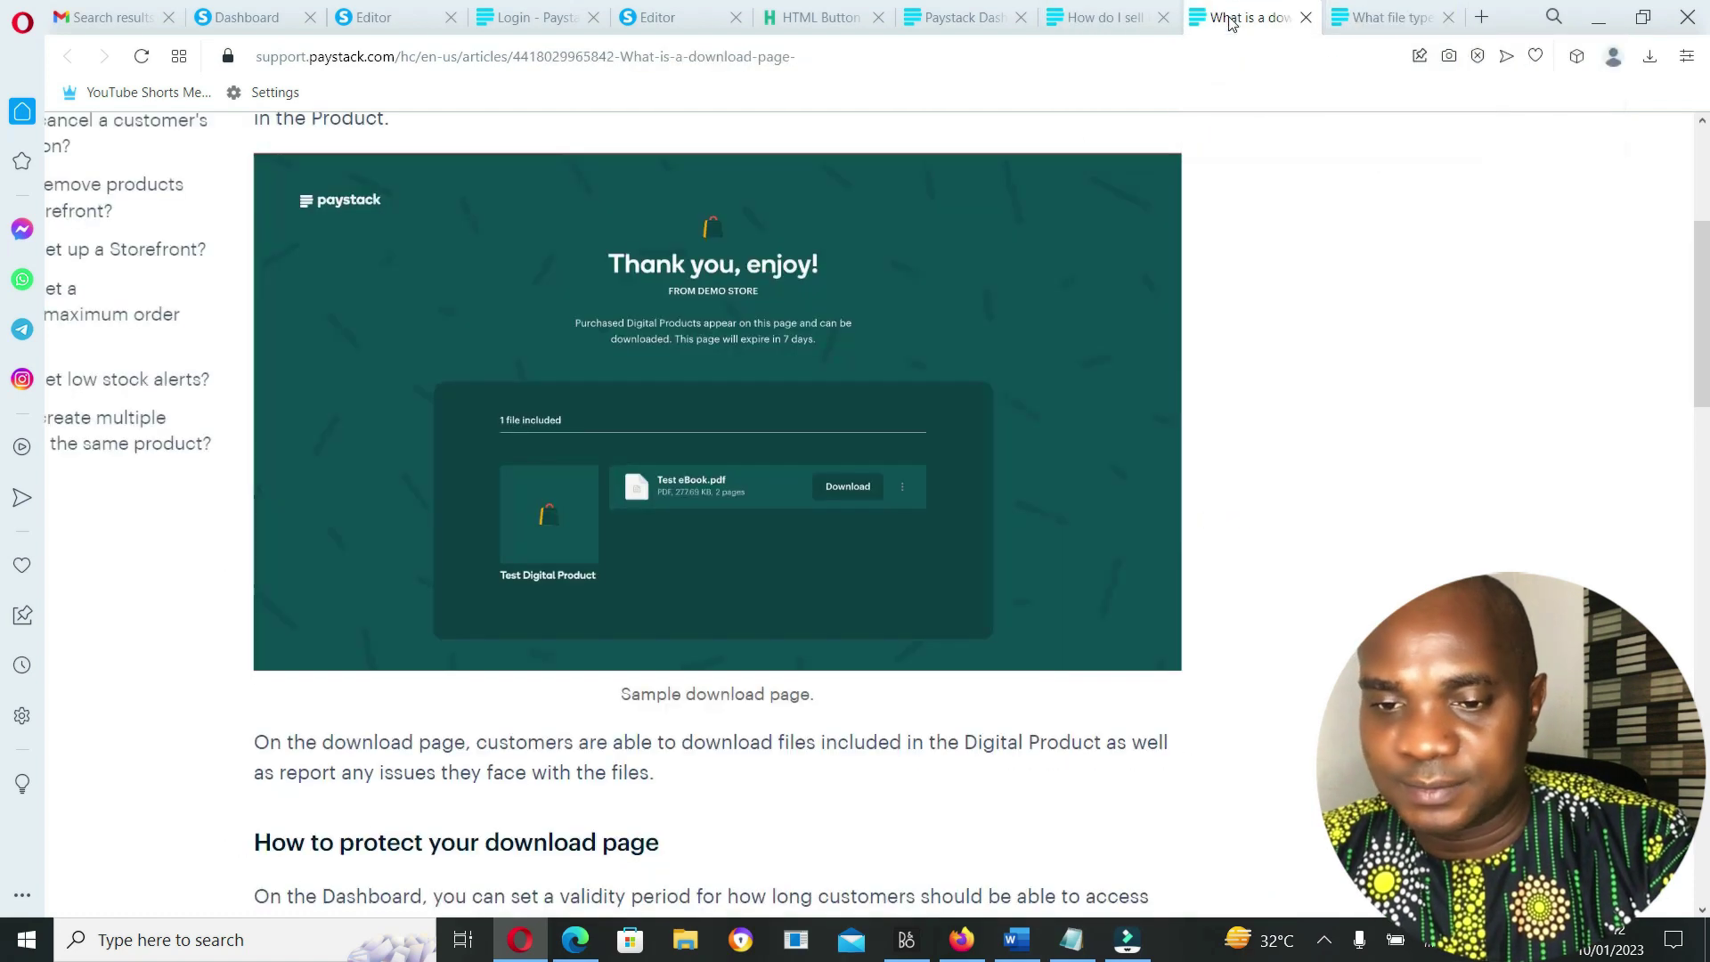
left_click(1400, 24)
left_click(1305, 18)
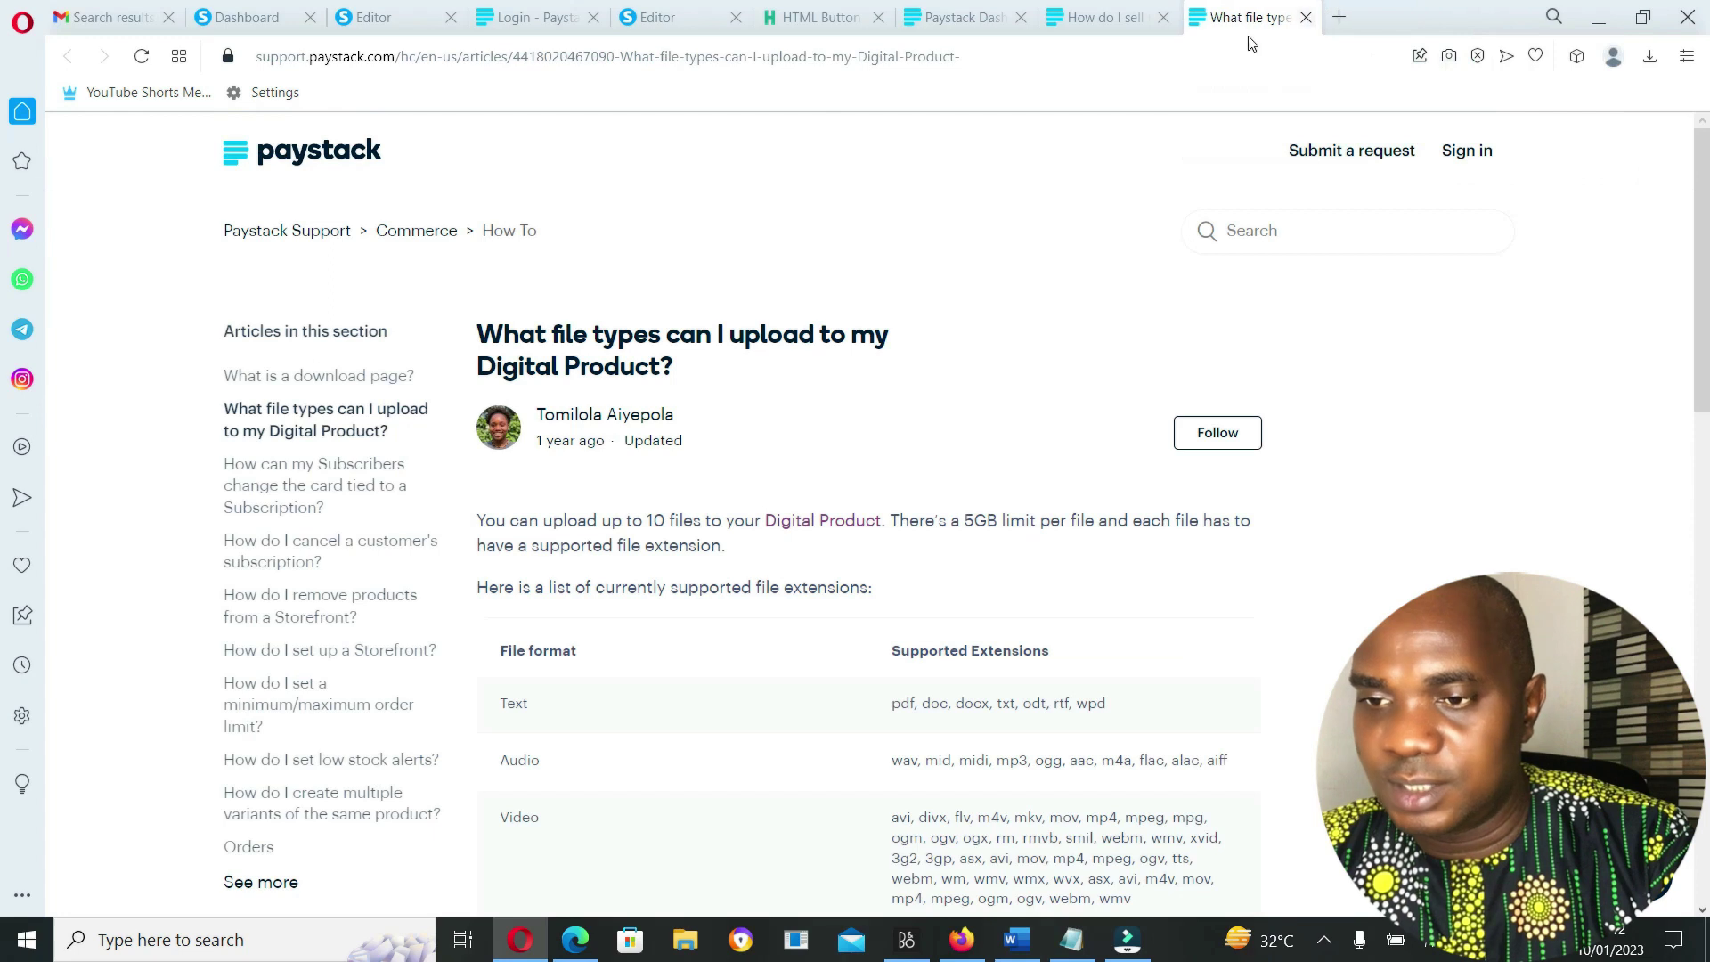
Scroll through the supported upload extensions listed by format
scroll(827, 461, "up", 3)
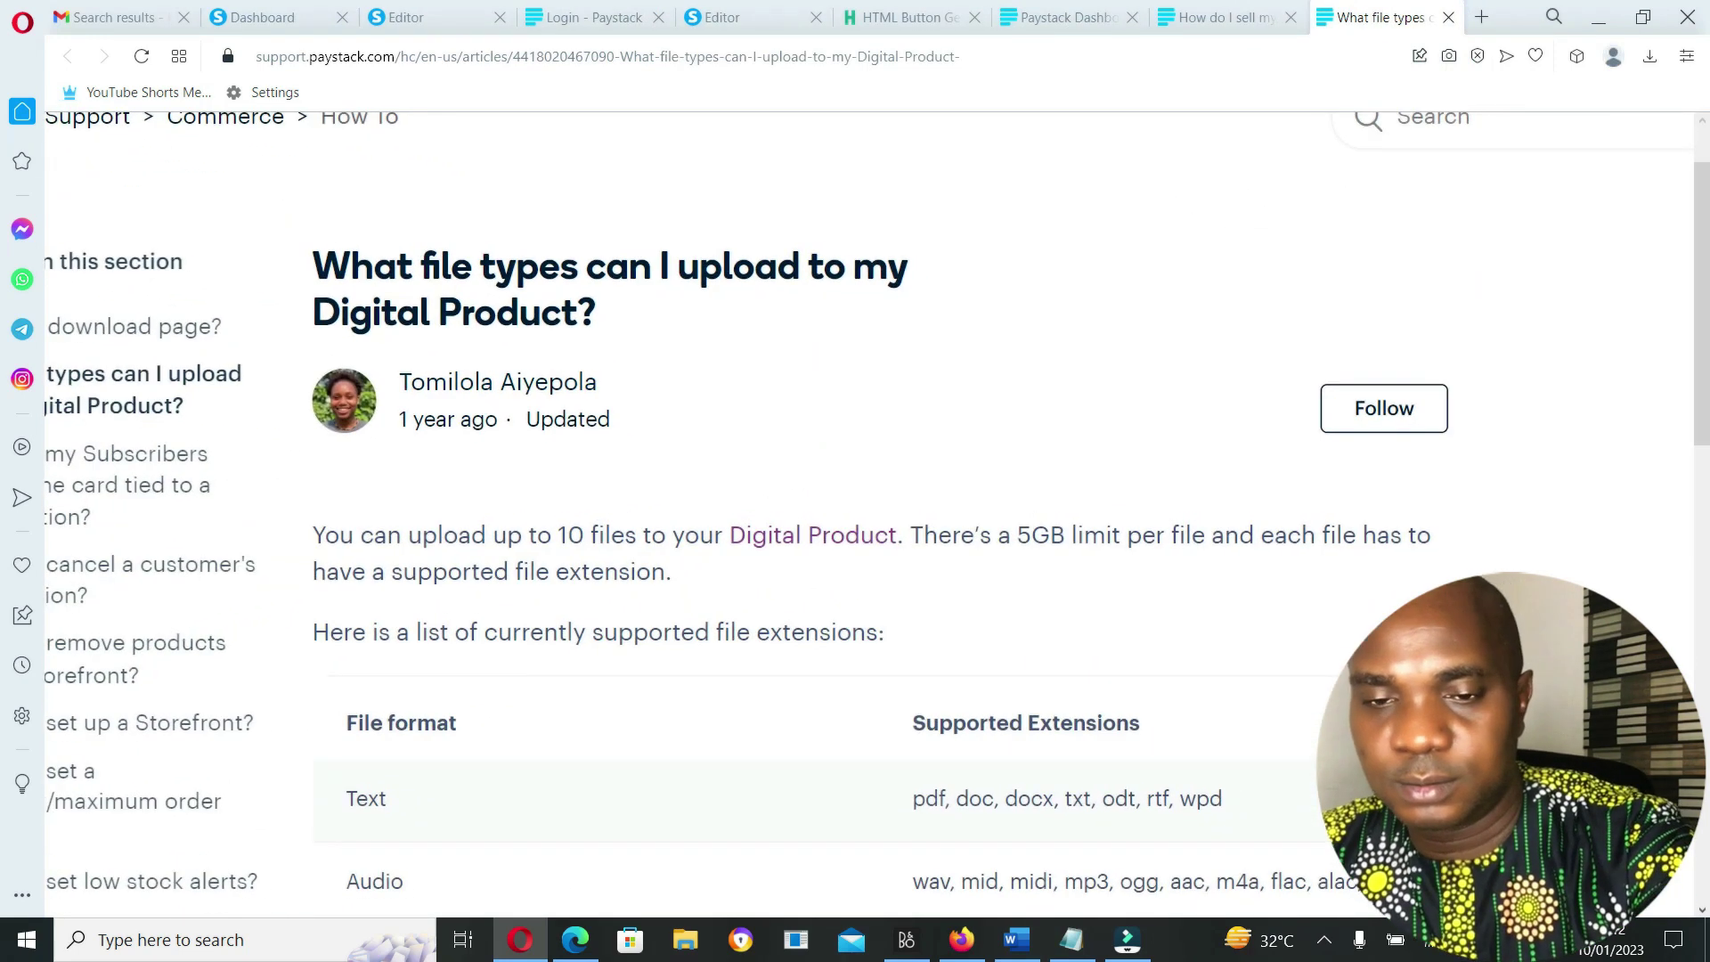
scroll(828, 460, "down", 3)
scroll(827, 461, "up", 3)
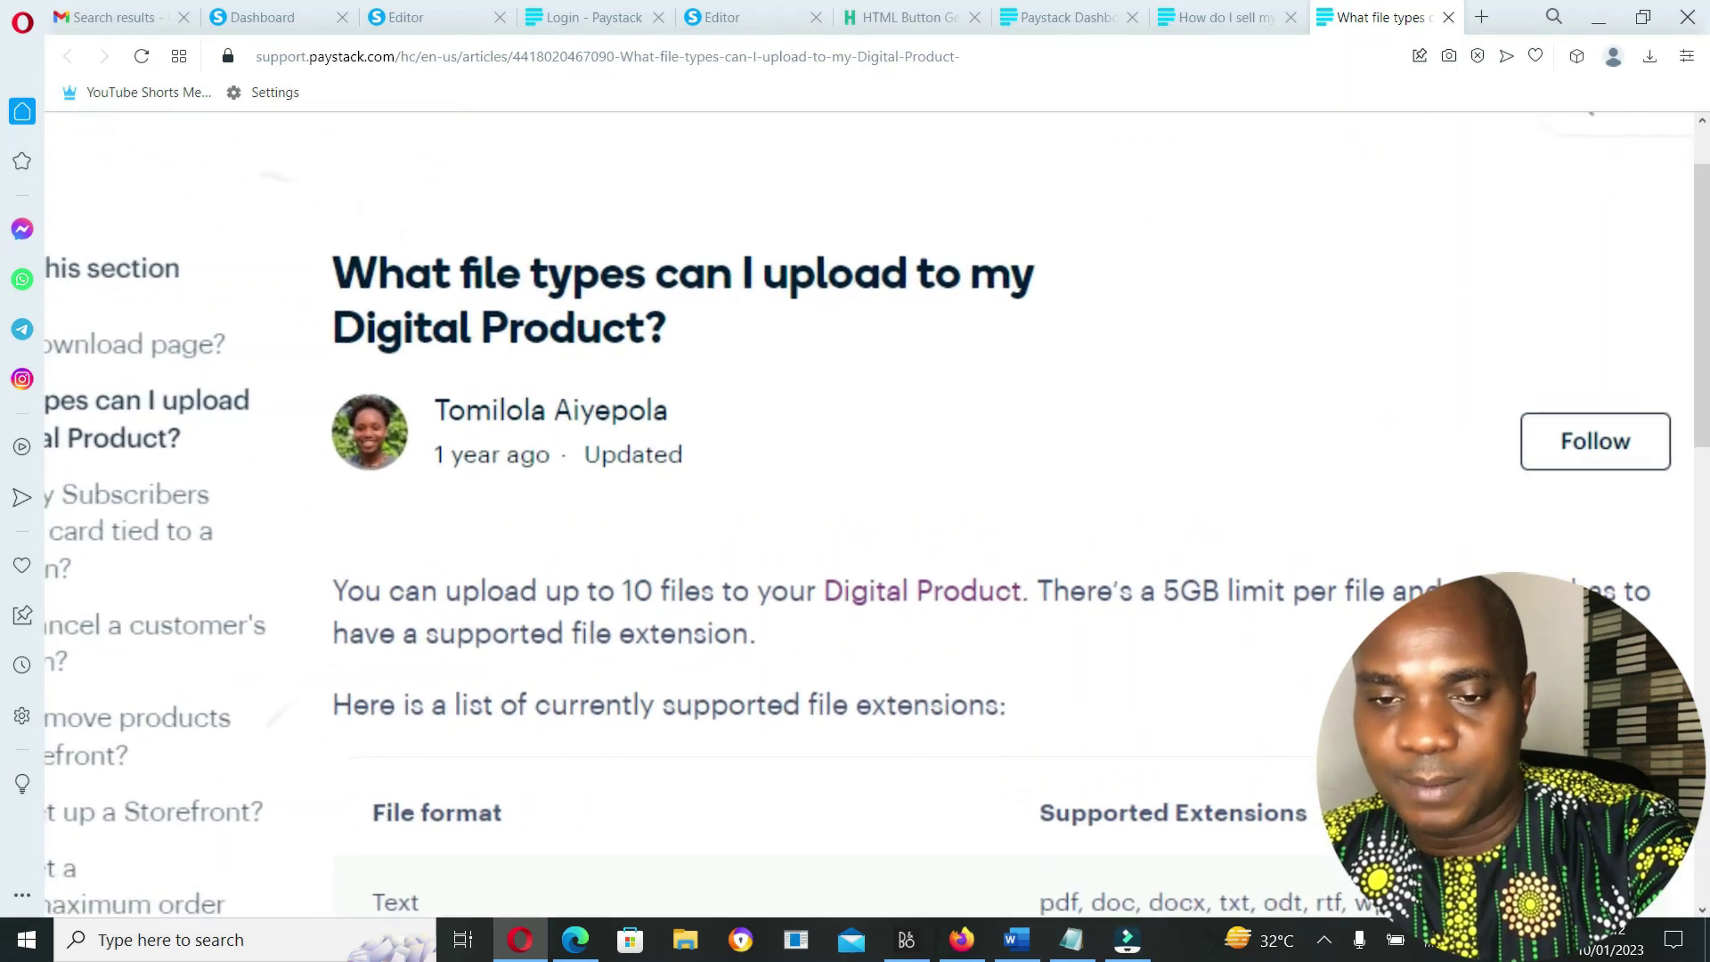
scroll(828, 460, "down", 3)
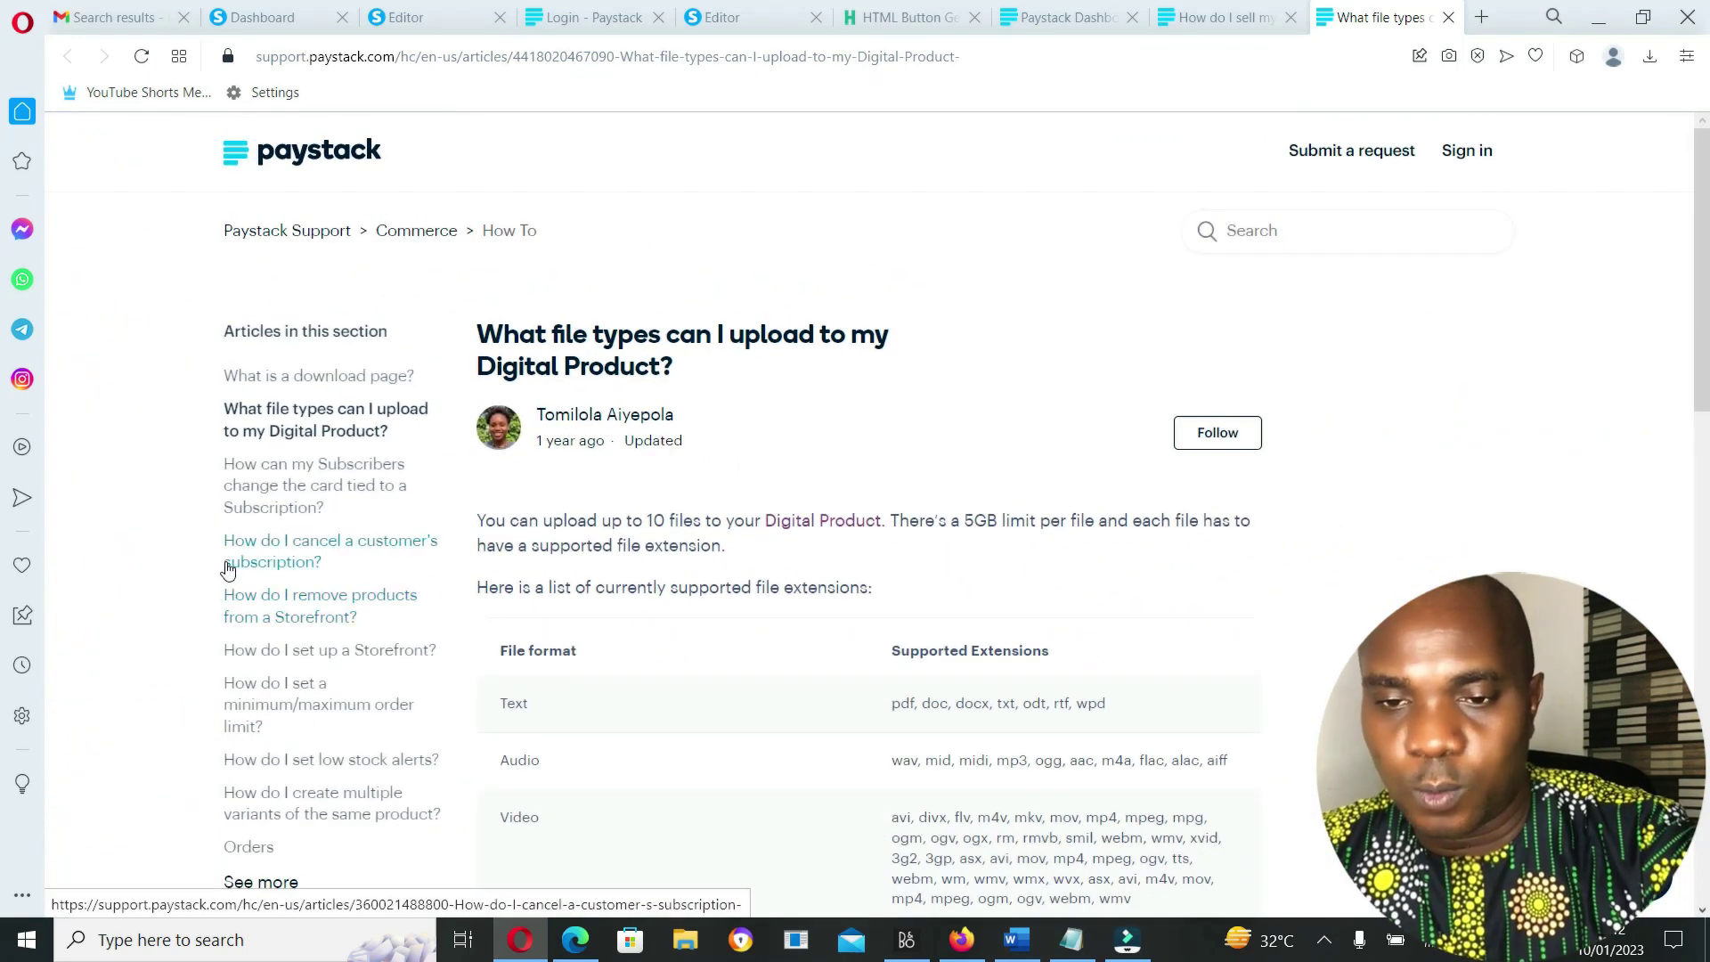
scroll(712, 442, "up", 3)
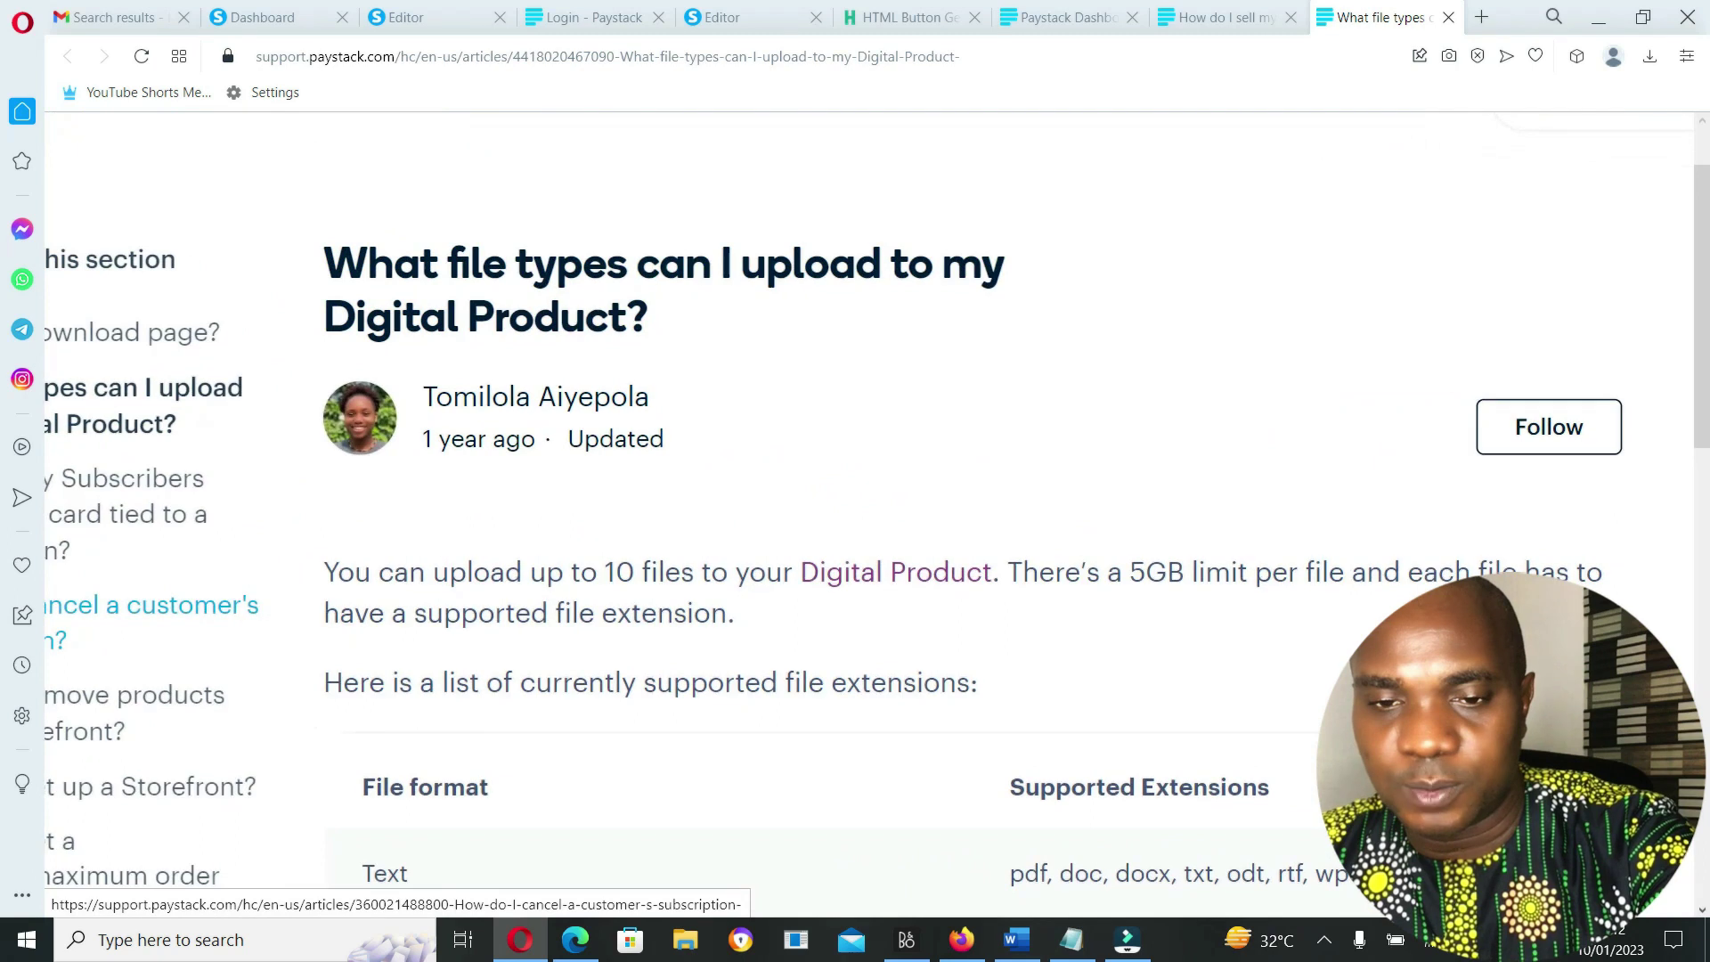
scroll(855, 534, "down", 2)
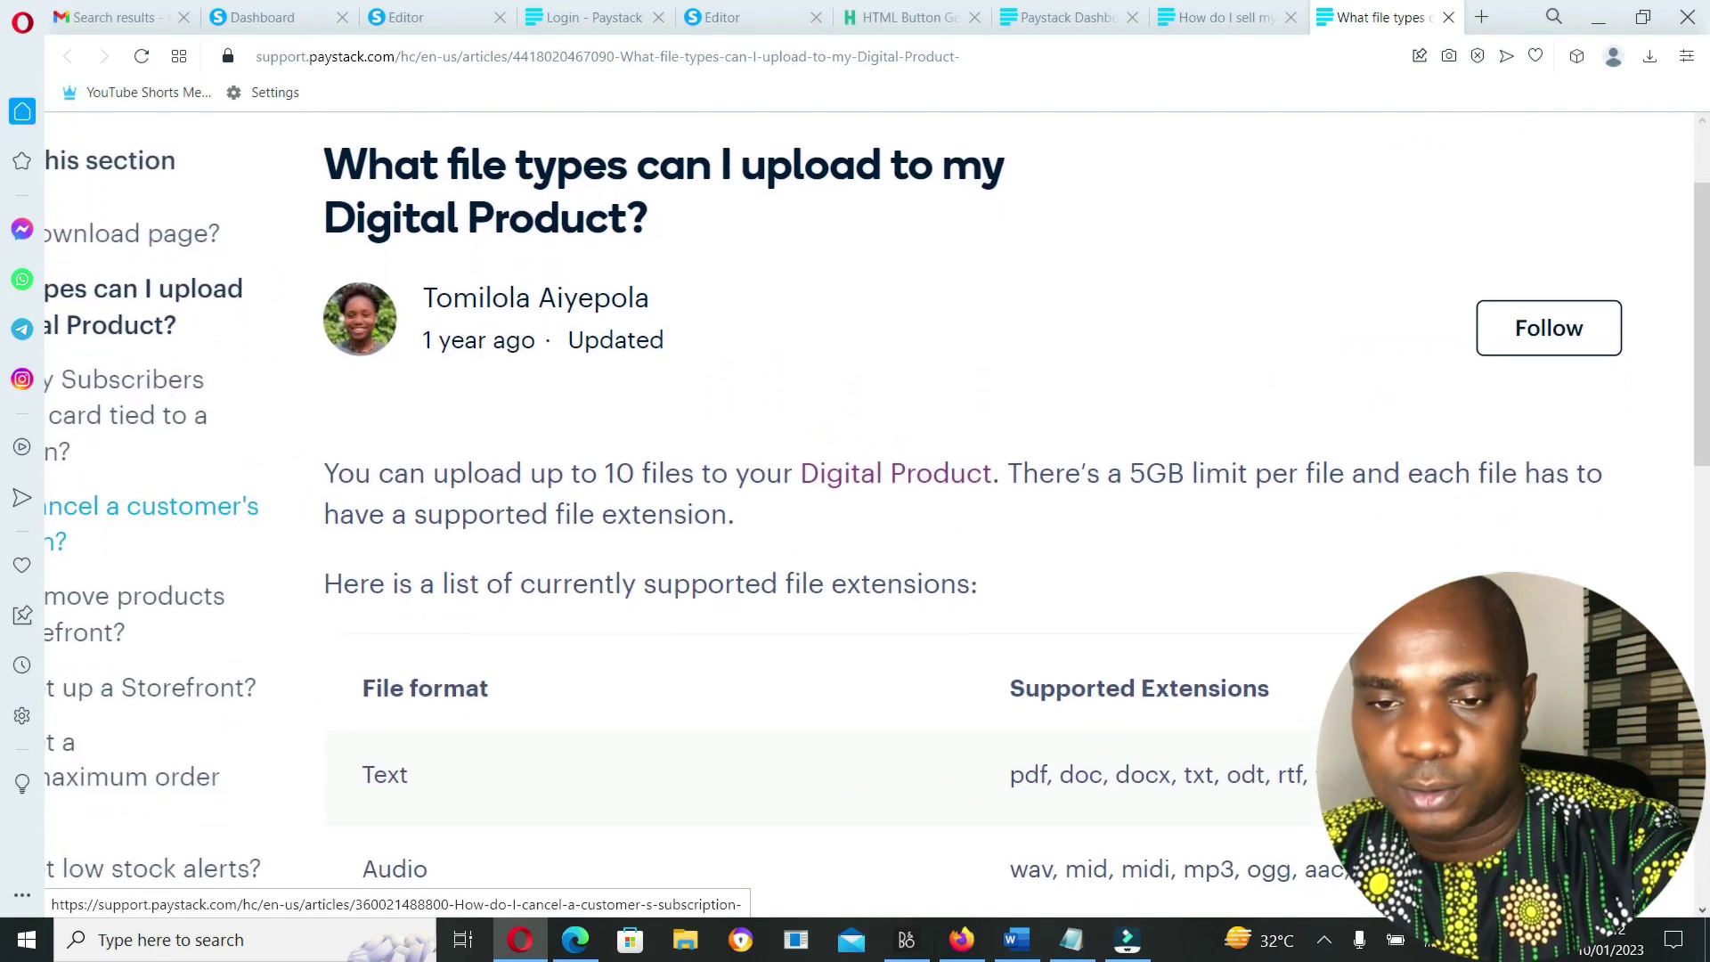
scroll(855, 534, "down", 2)
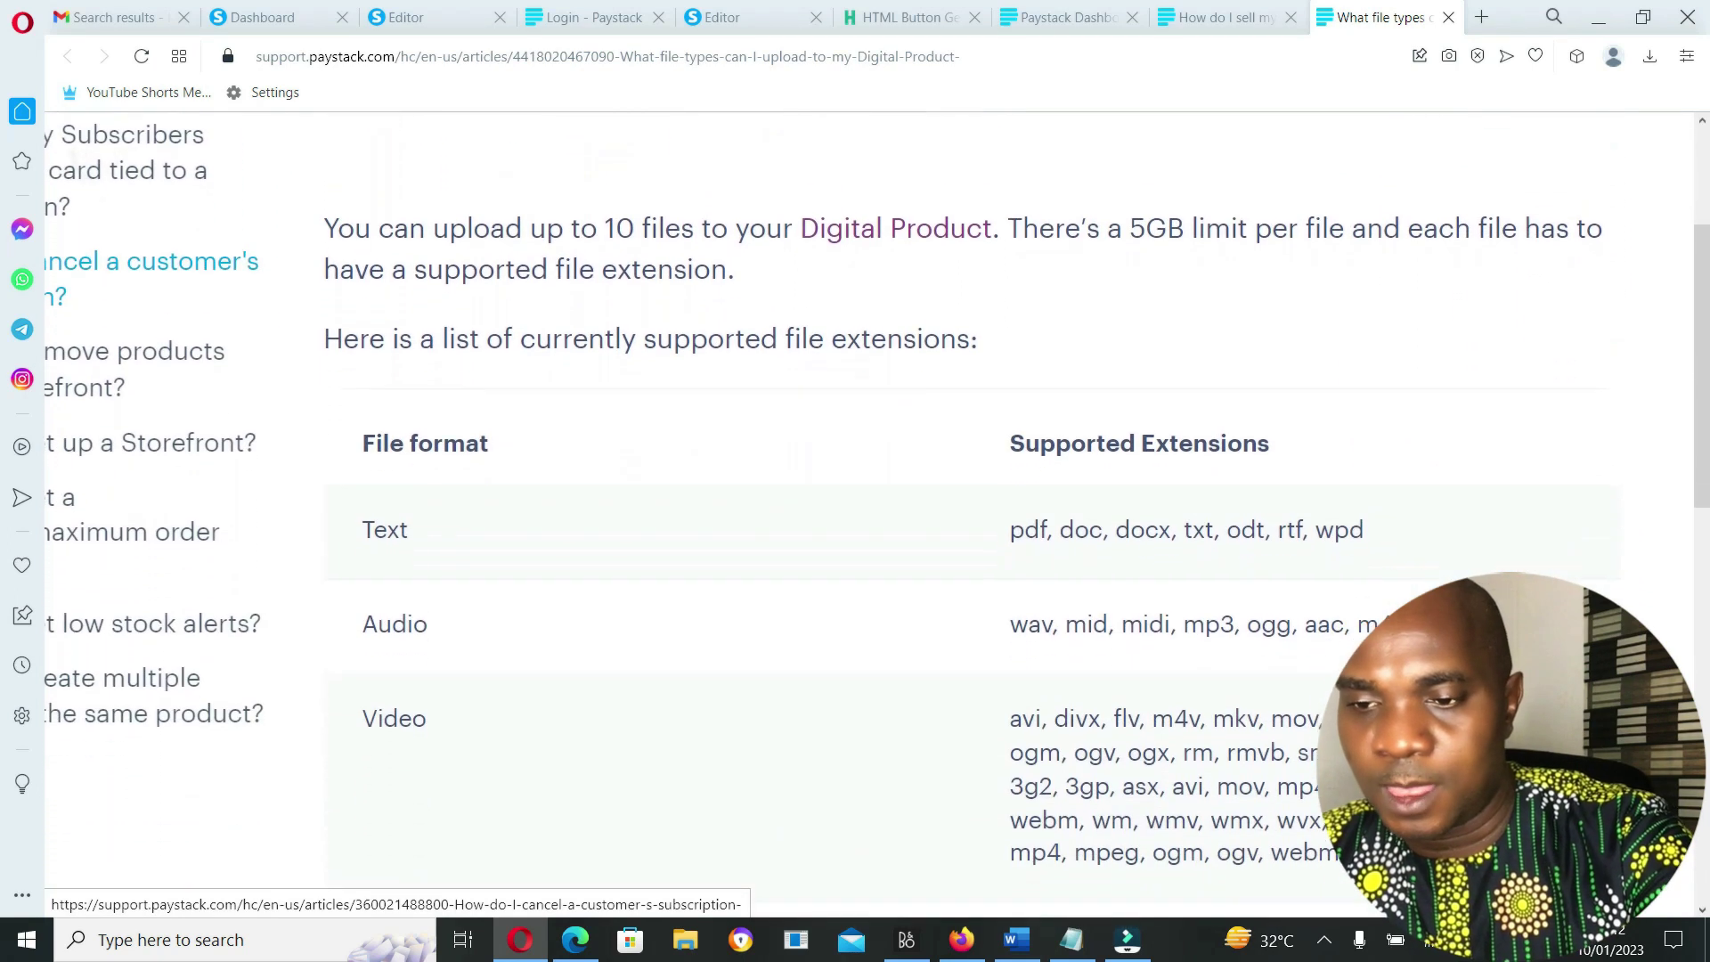
scroll(386, 260, "right", 2)
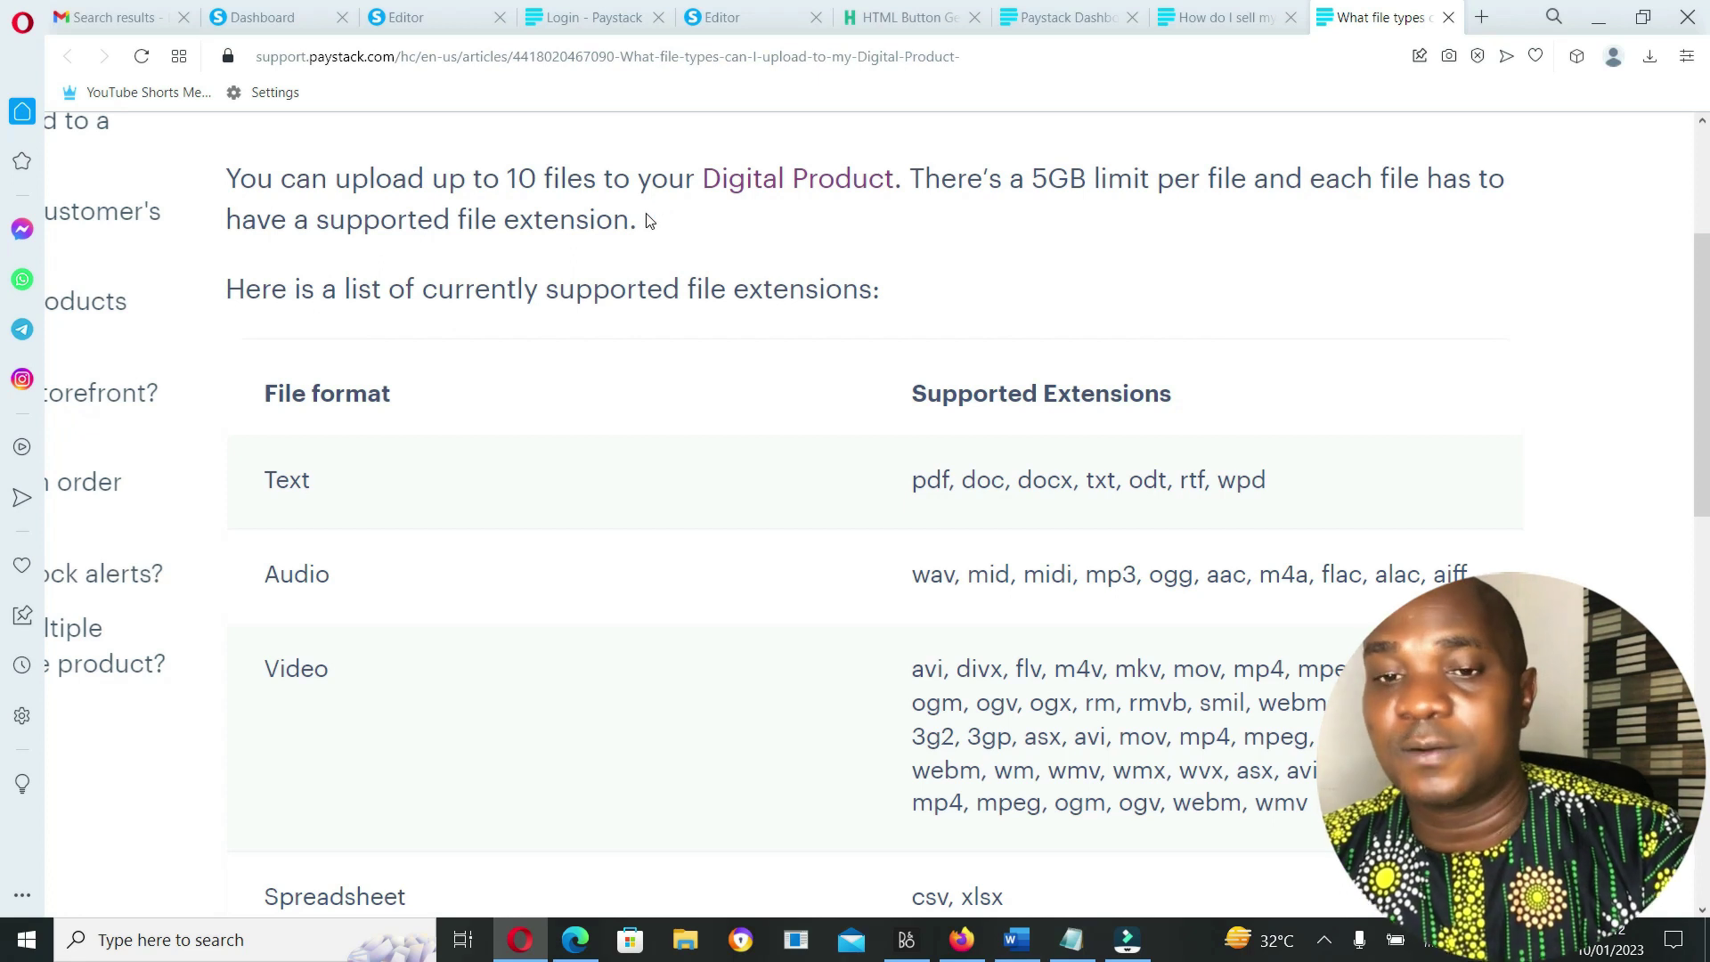
scroll(687, 369, "down", 1)
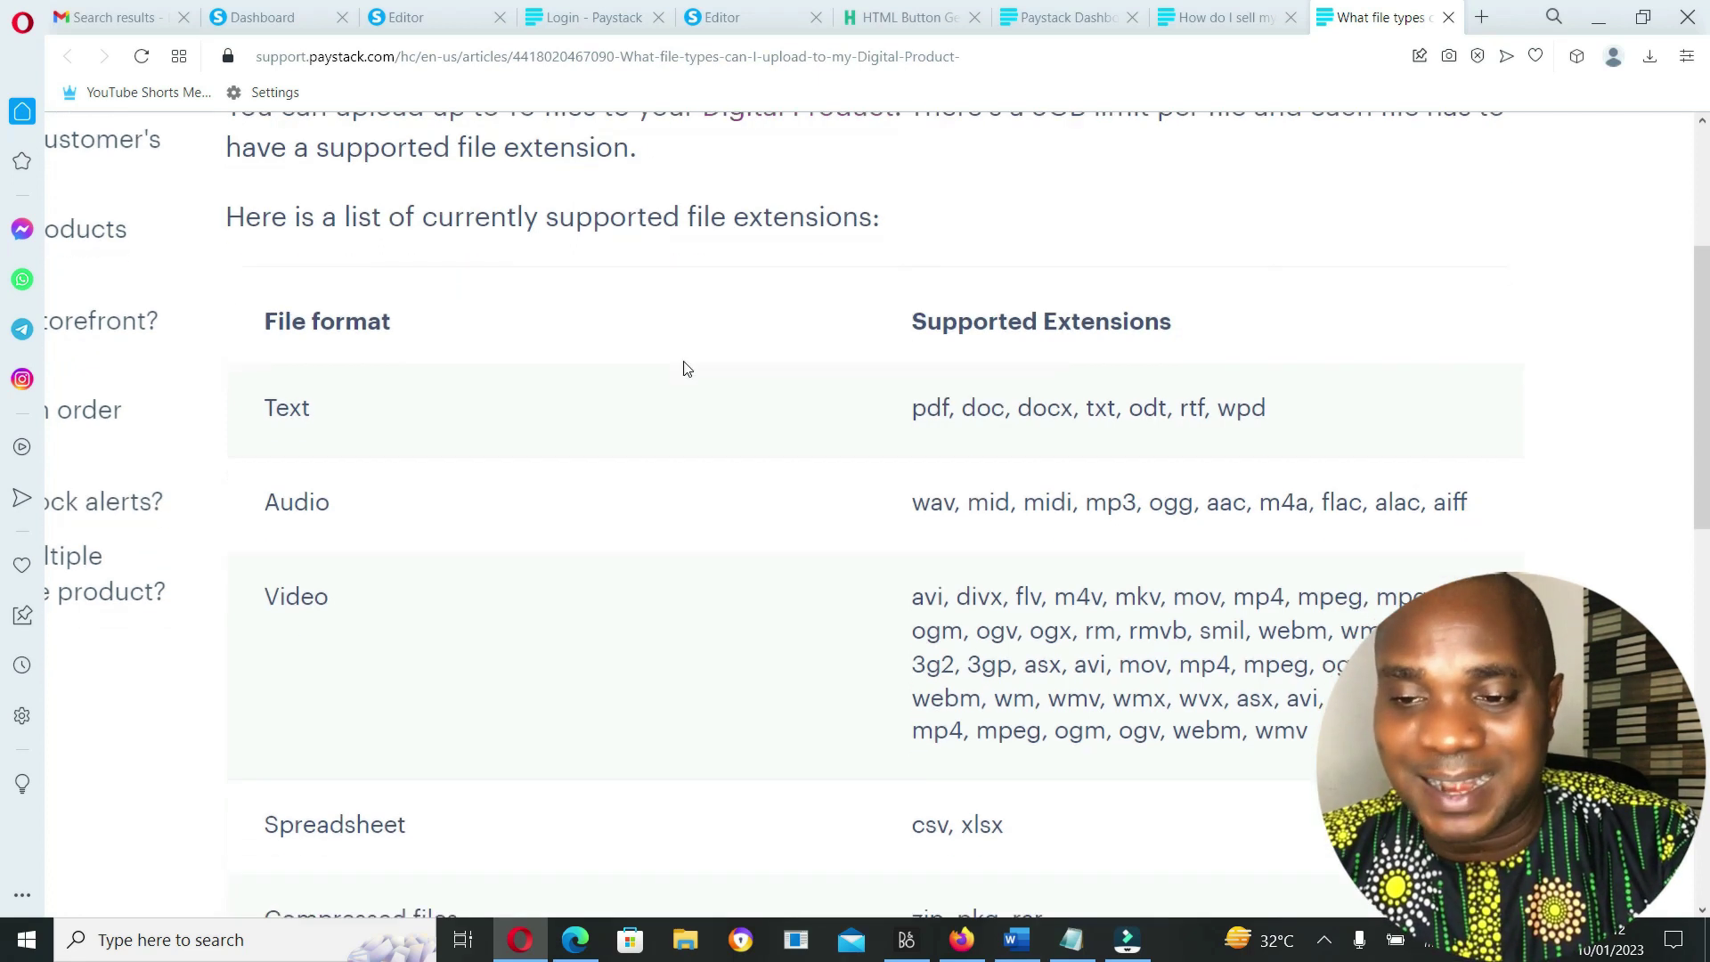
scroll(687, 369, "down", 1)
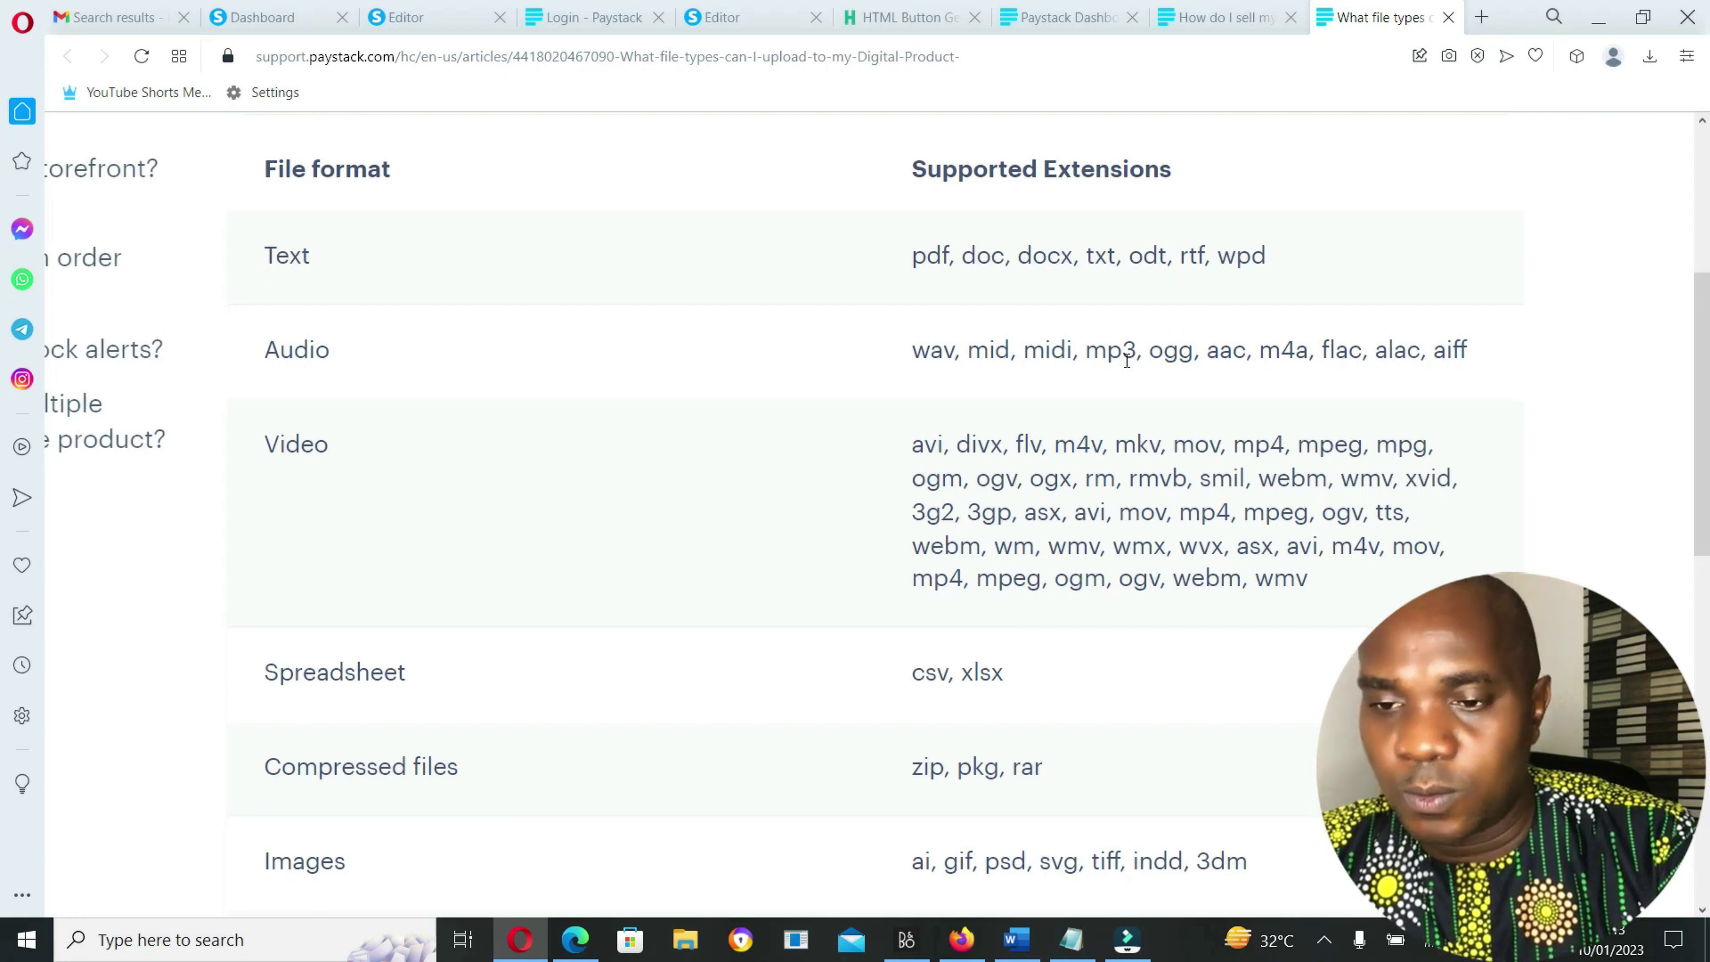
scroll(1117, 361, "down", 1)
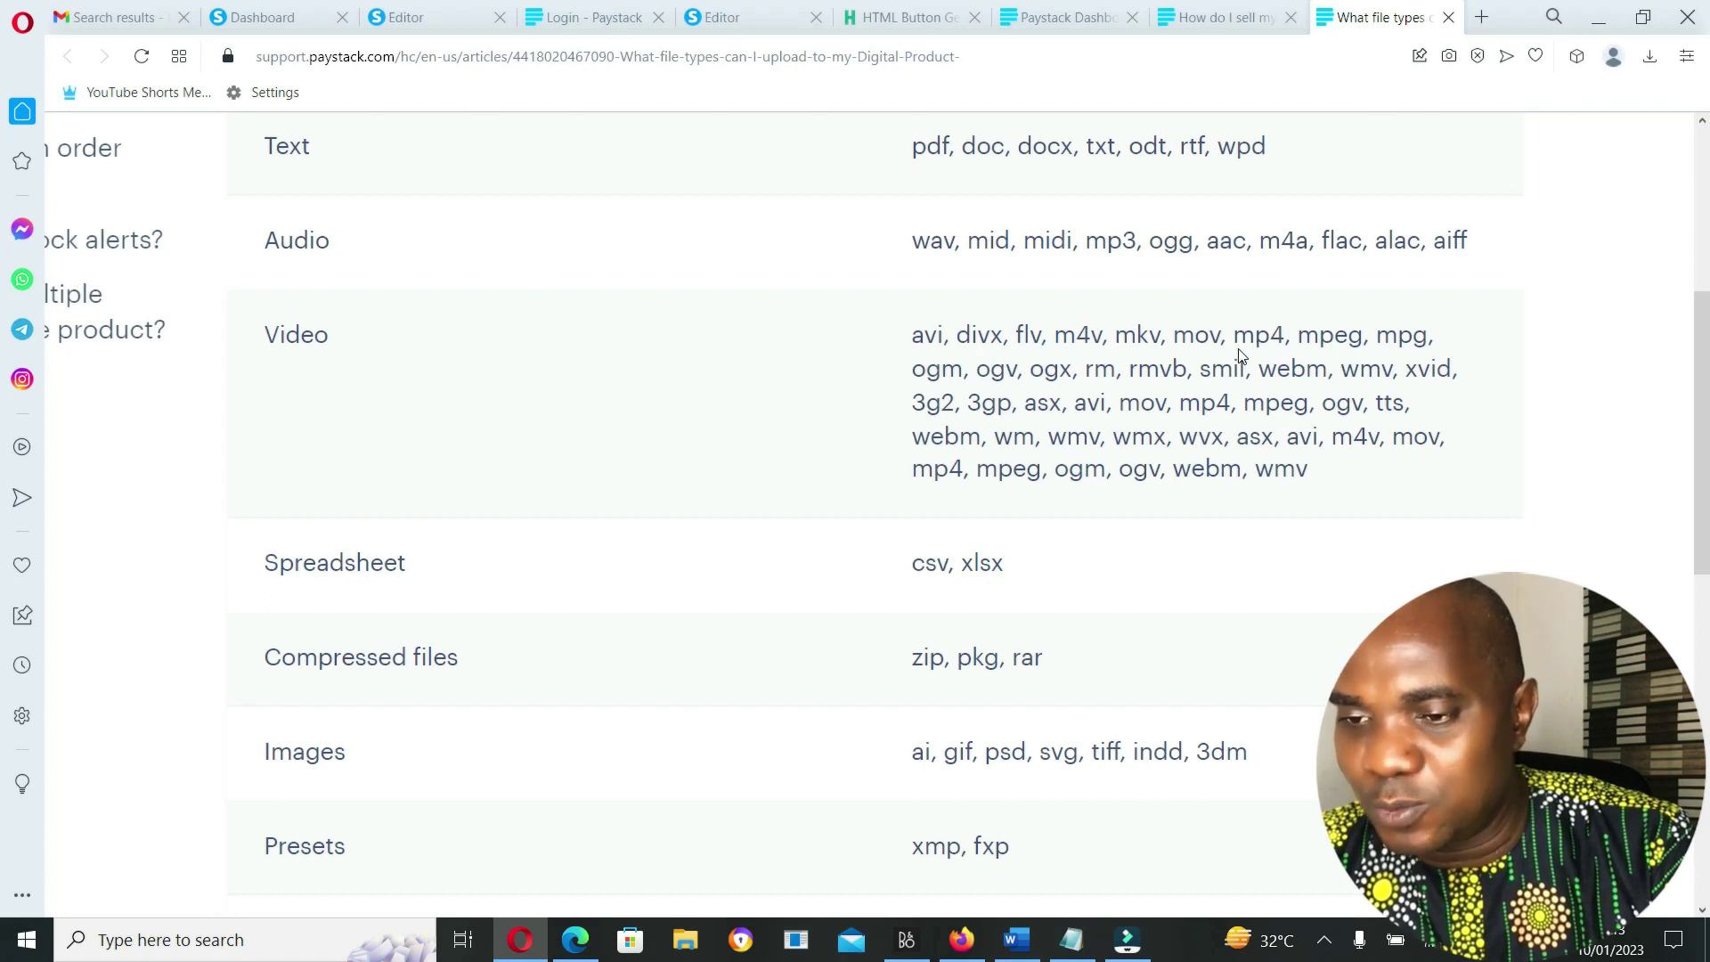
left_click_drag(1235, 334, 1368, 335)
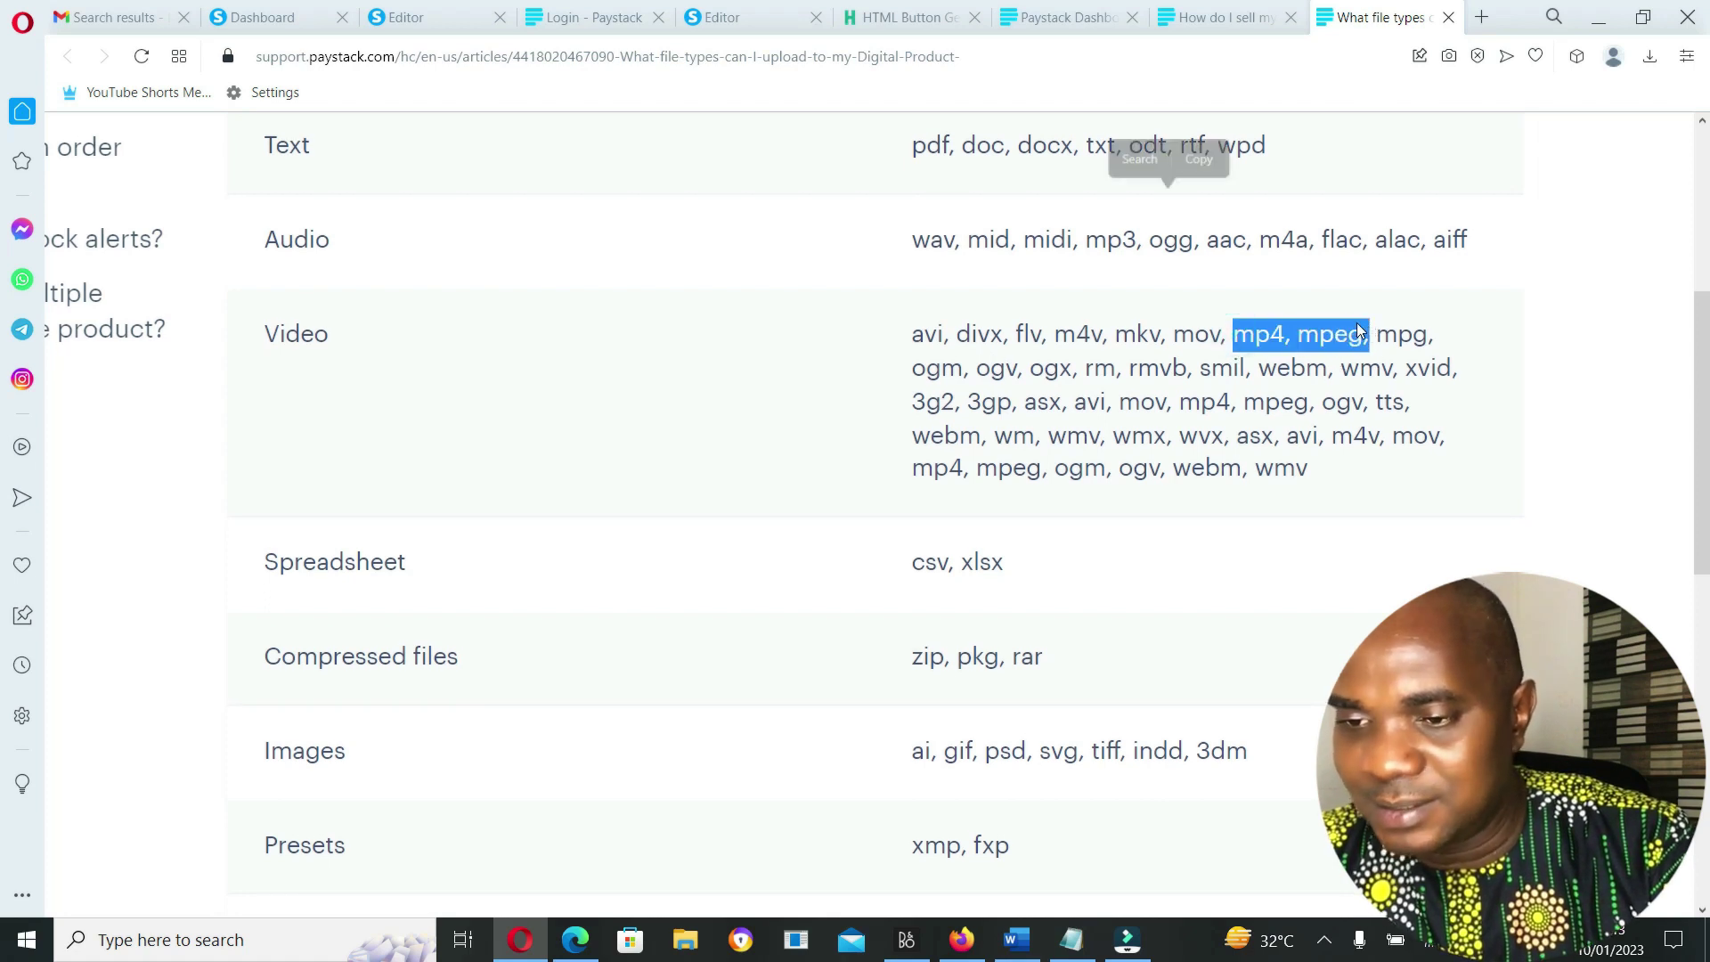
scroll(1074, 386, "down", 1)
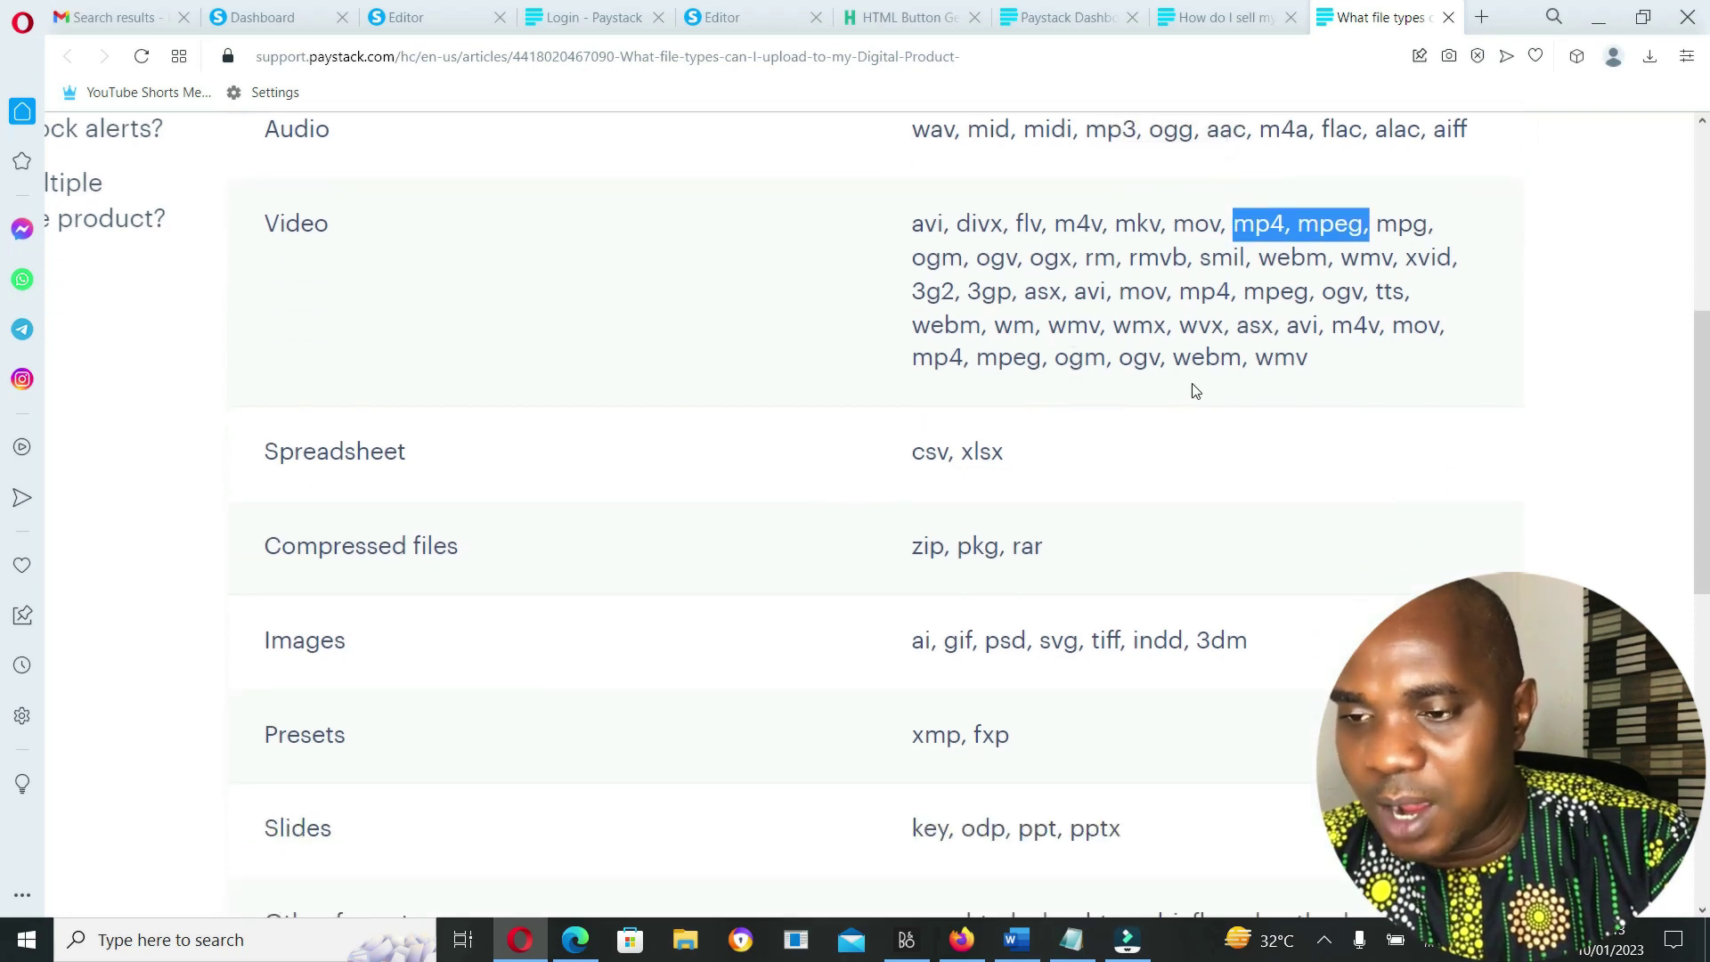
scroll(1195, 390, "down", 3)
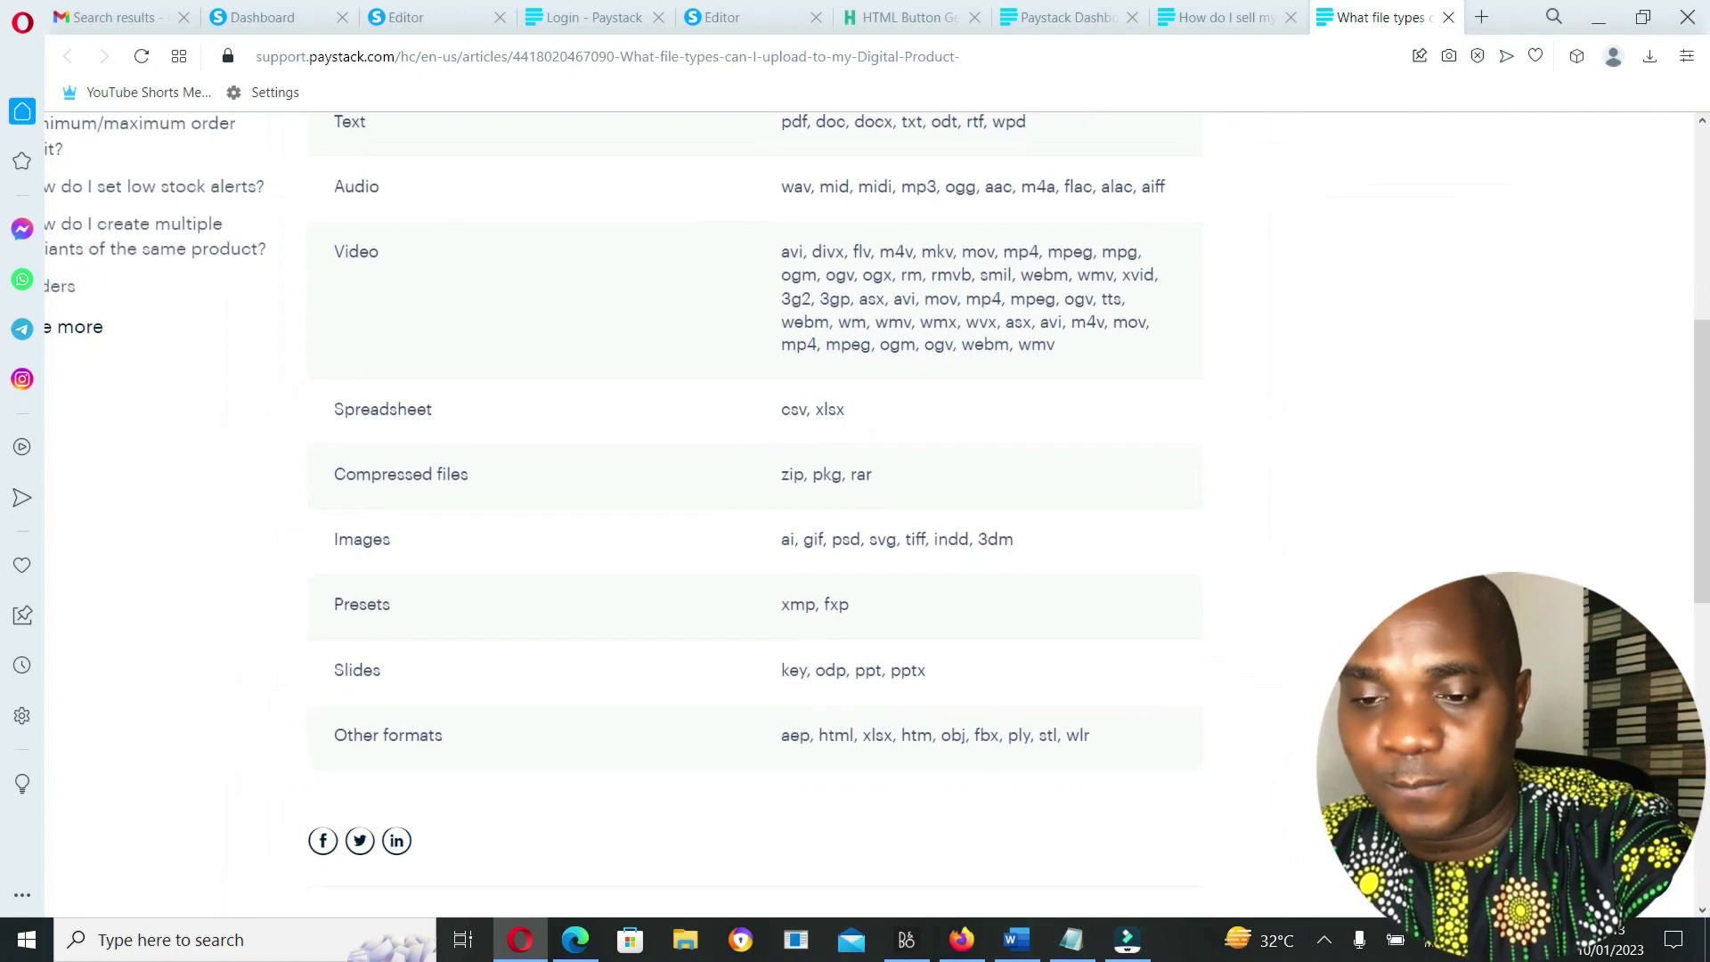
scroll(1069, 522, "up", 3)
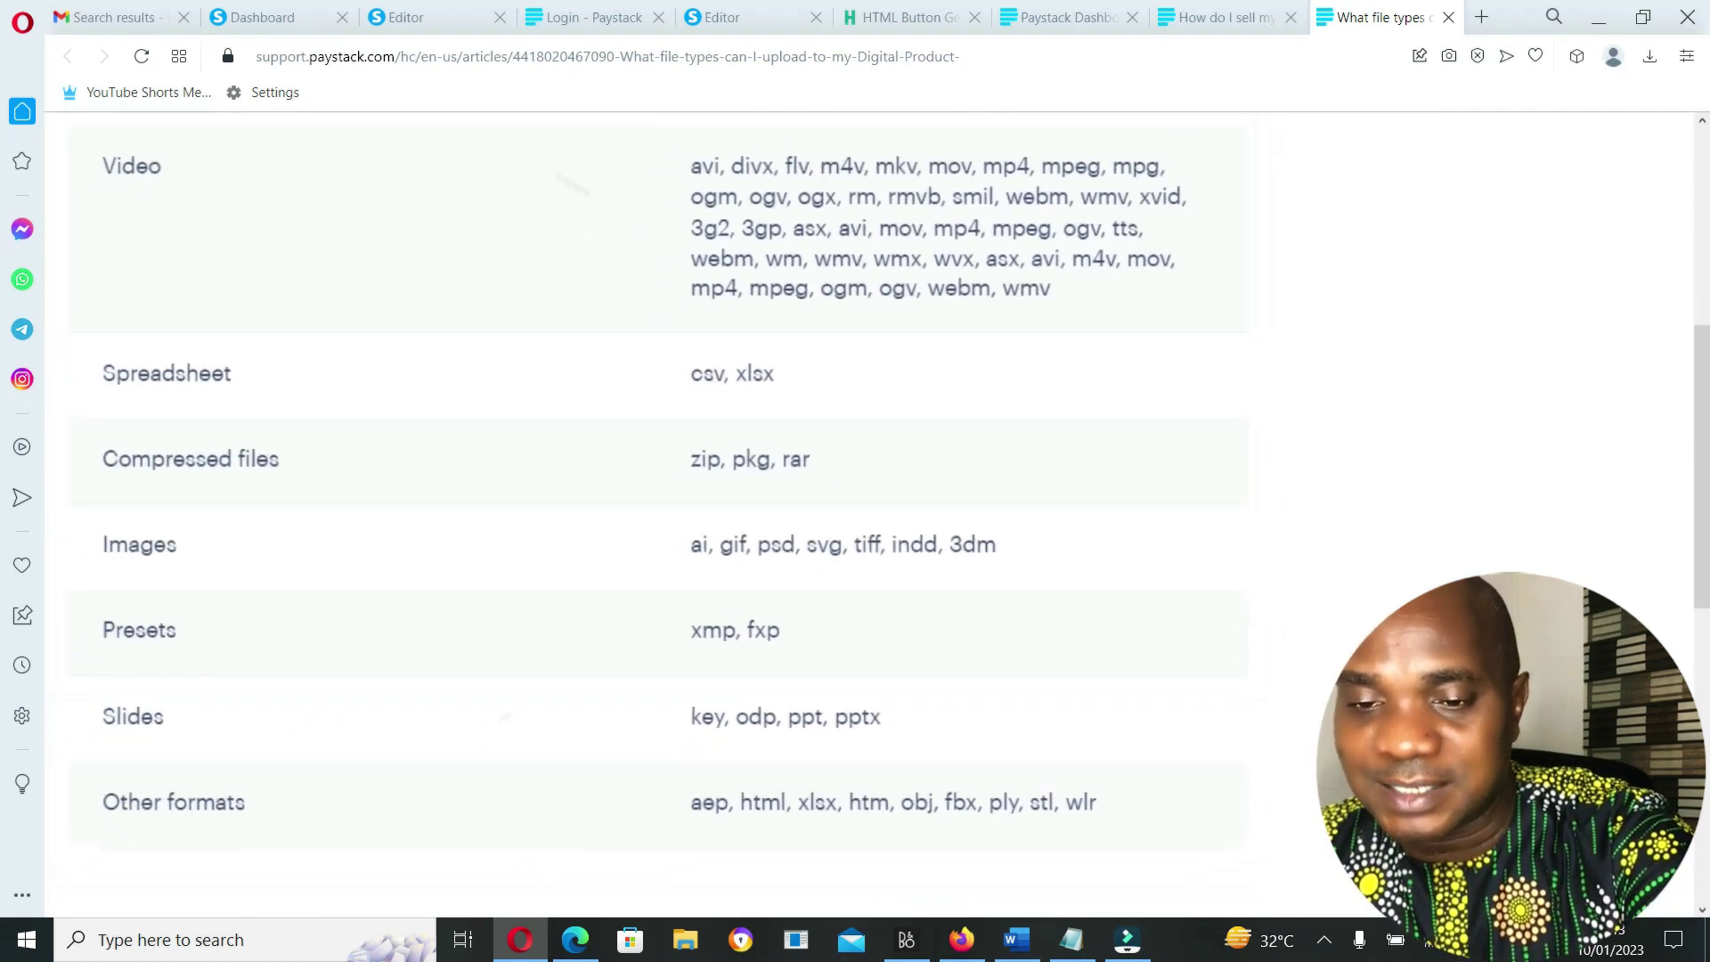
scroll(868, 515, "down", 1)
scroll(855, 515, "down", 2)
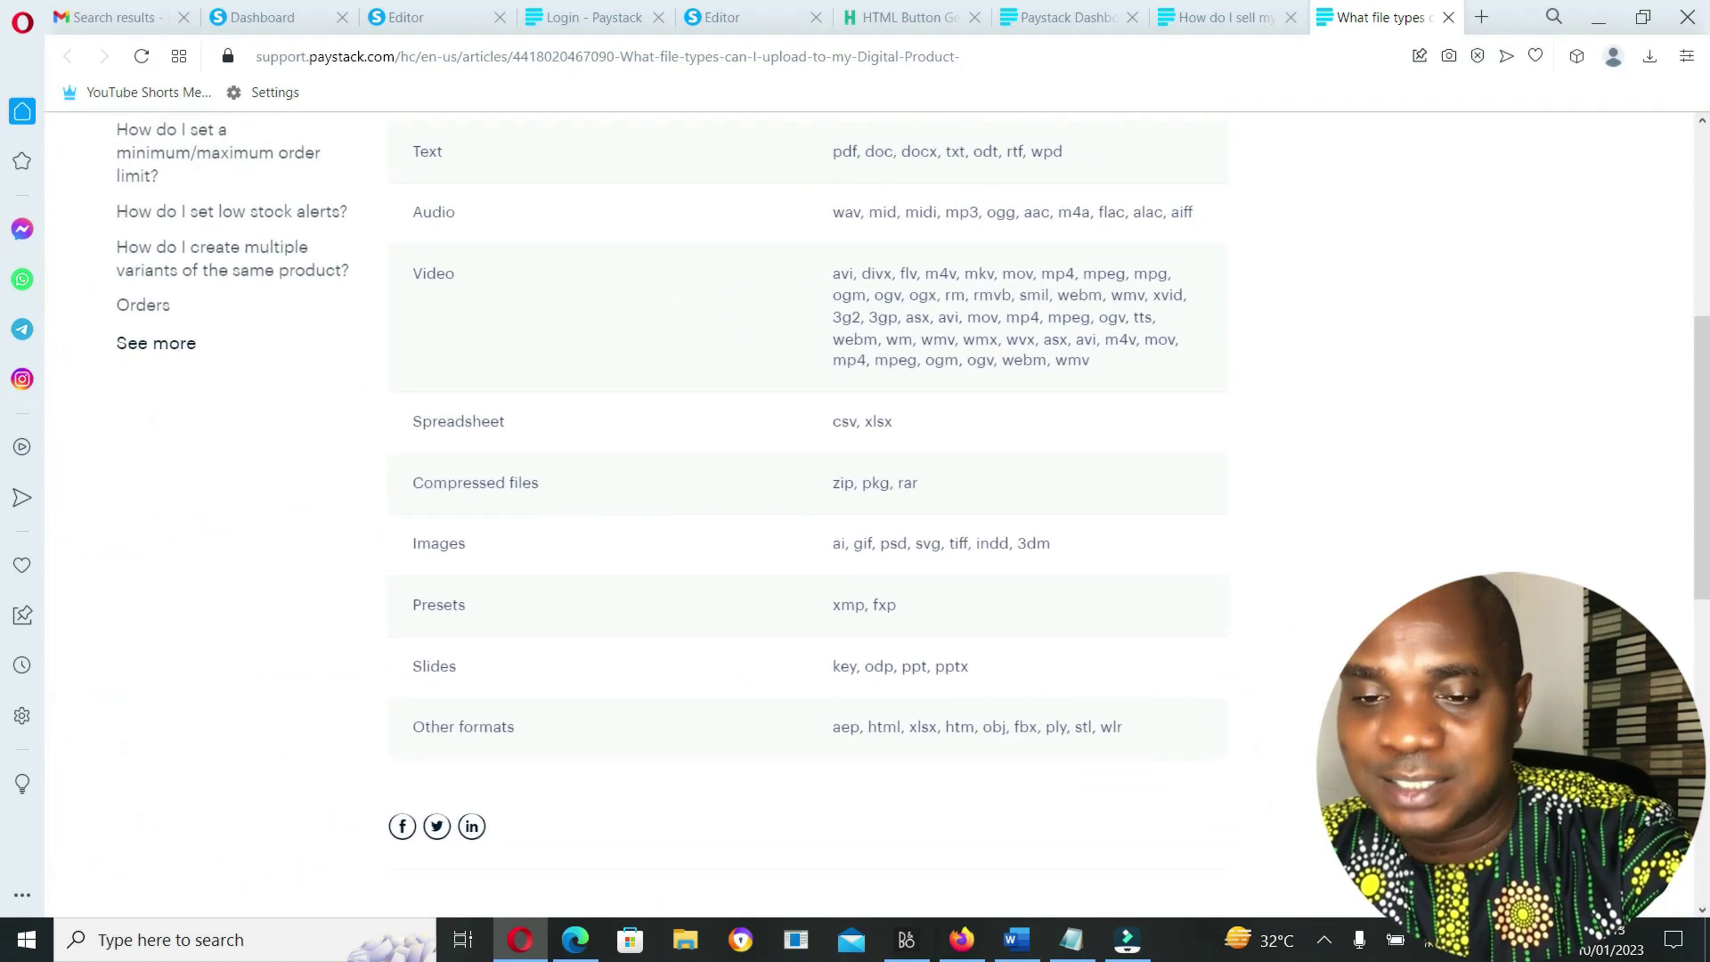
scroll(854, 515, "up", 3)
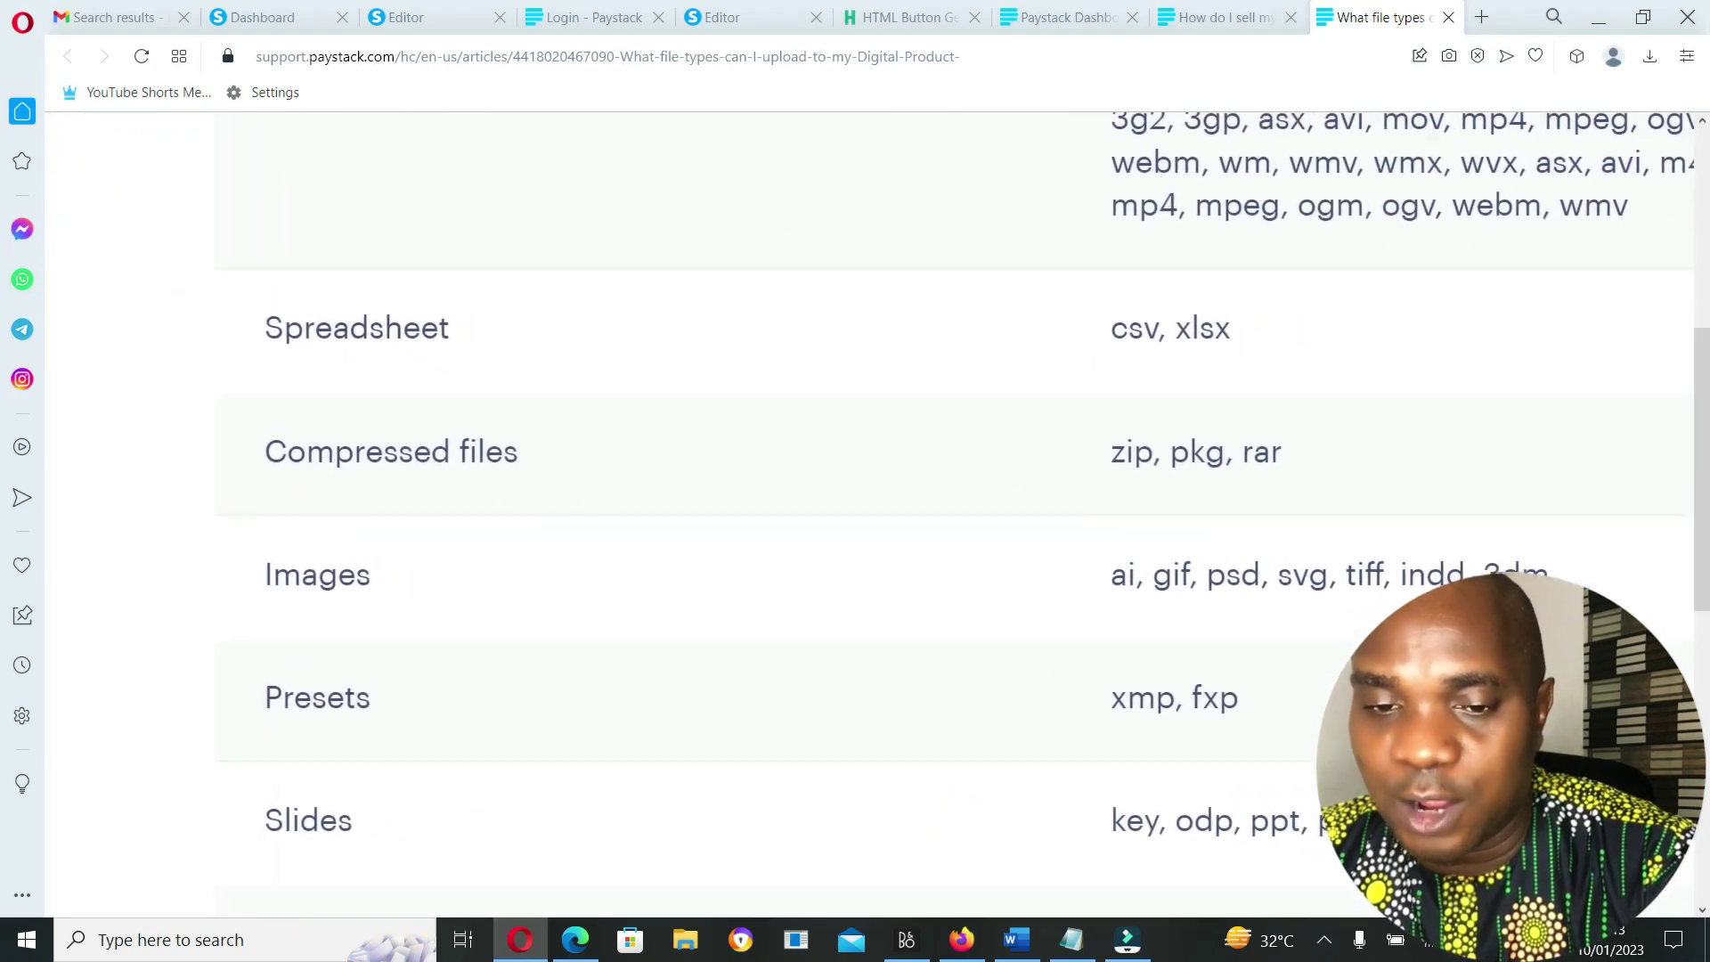
scroll(952, 475, "right", 2)
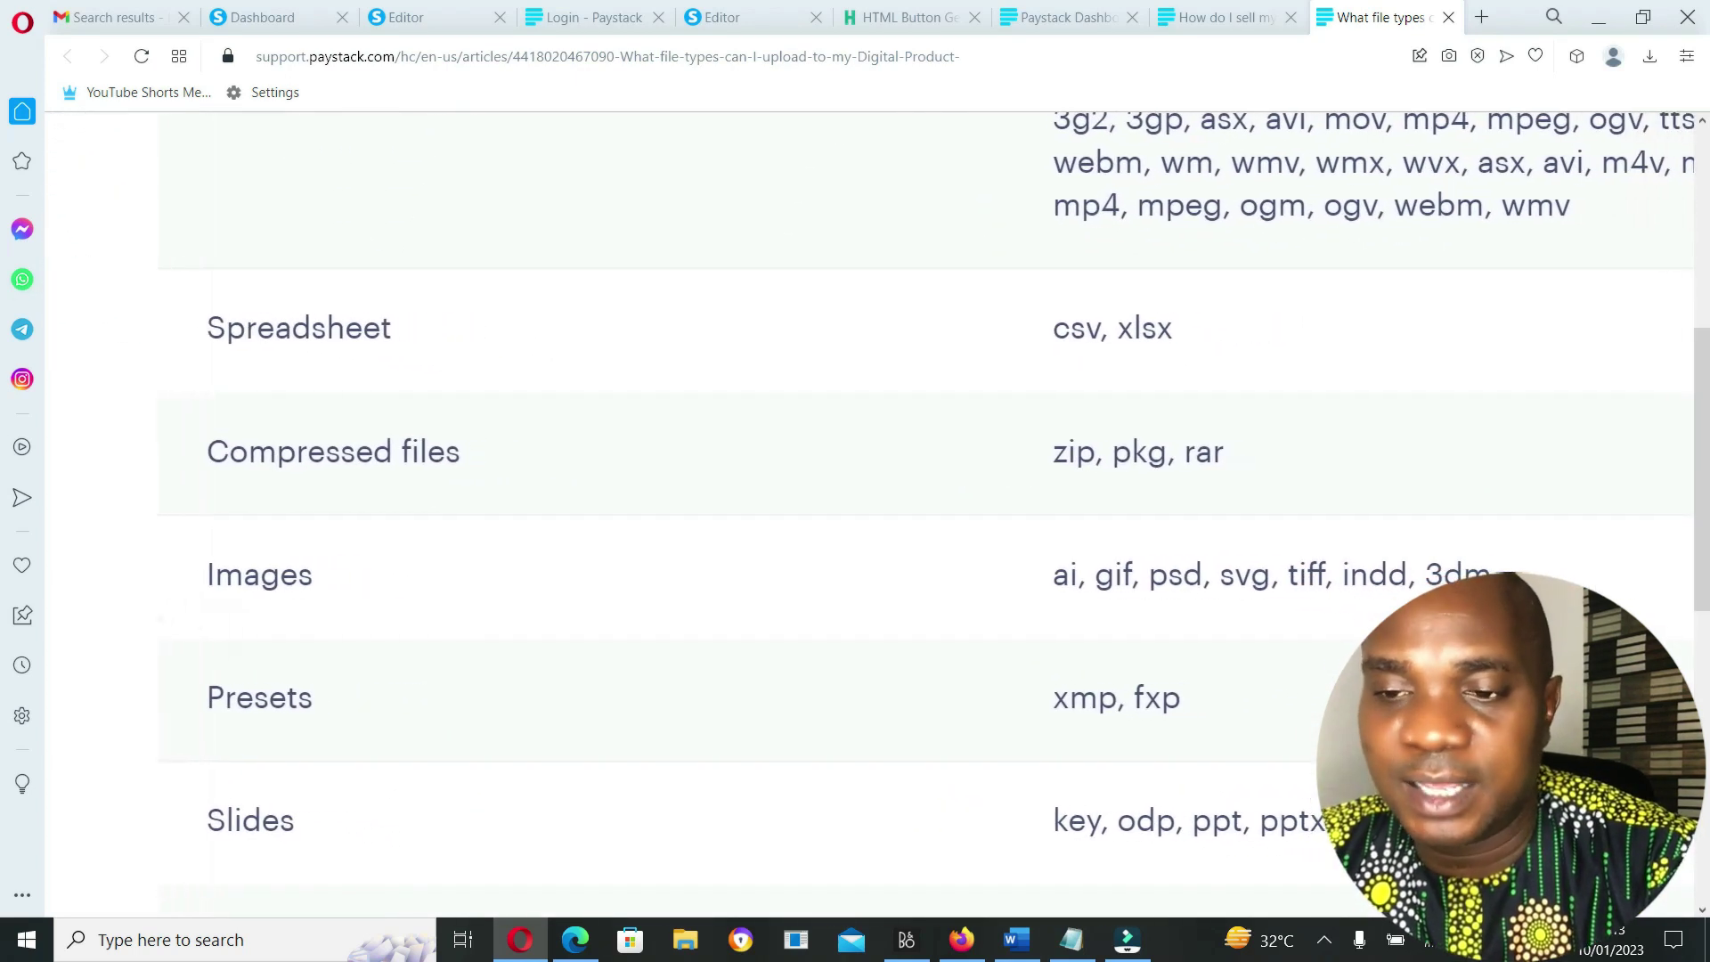
scroll(1060, 530, "down", 2)
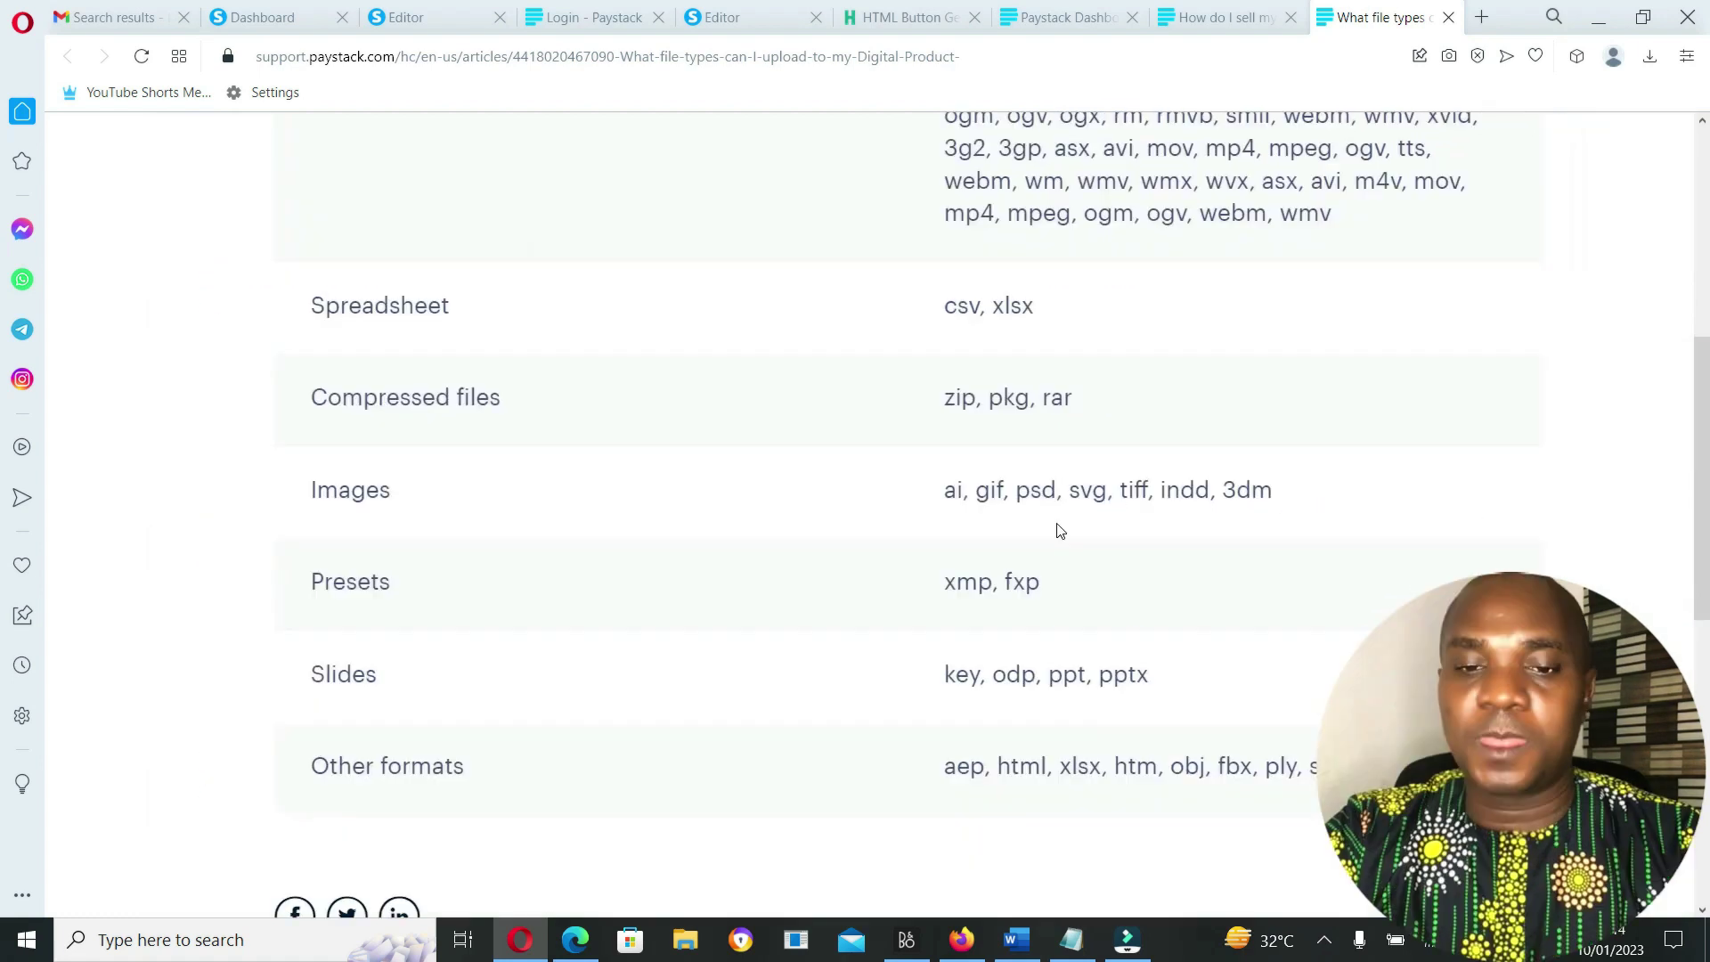